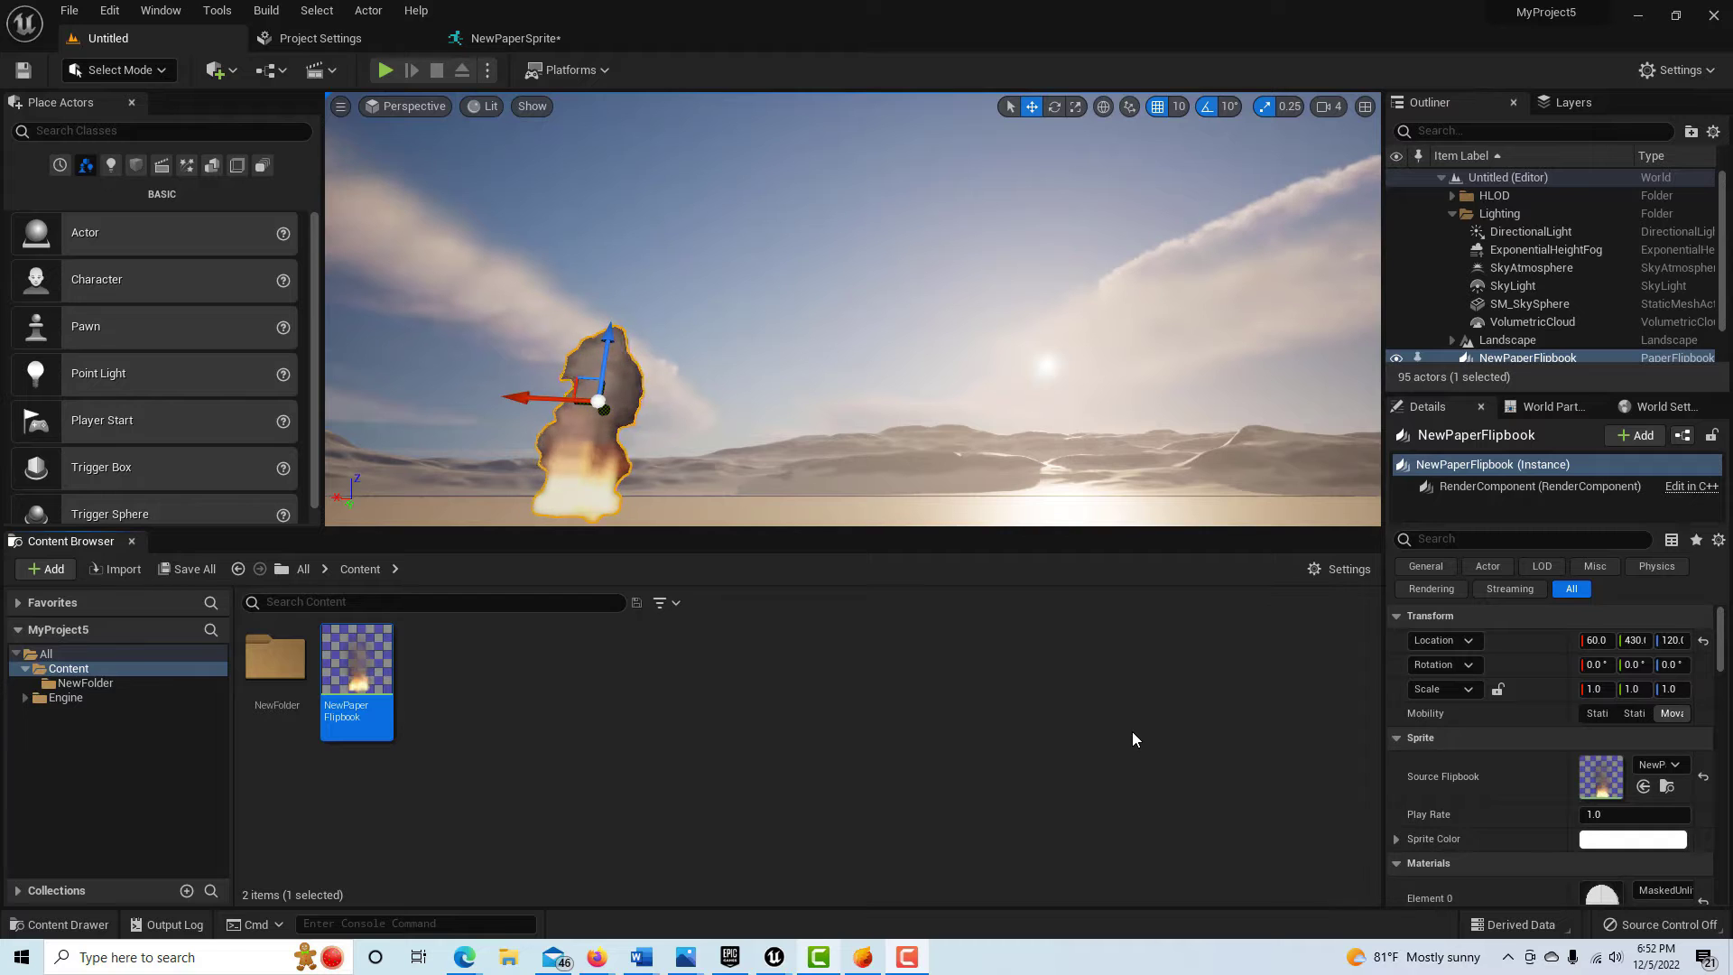
Play-test the level, move toward the animating fire flipbook, then stop and switch to EmberGen
{"action": "left_click", "coordinate": [385, 72]}
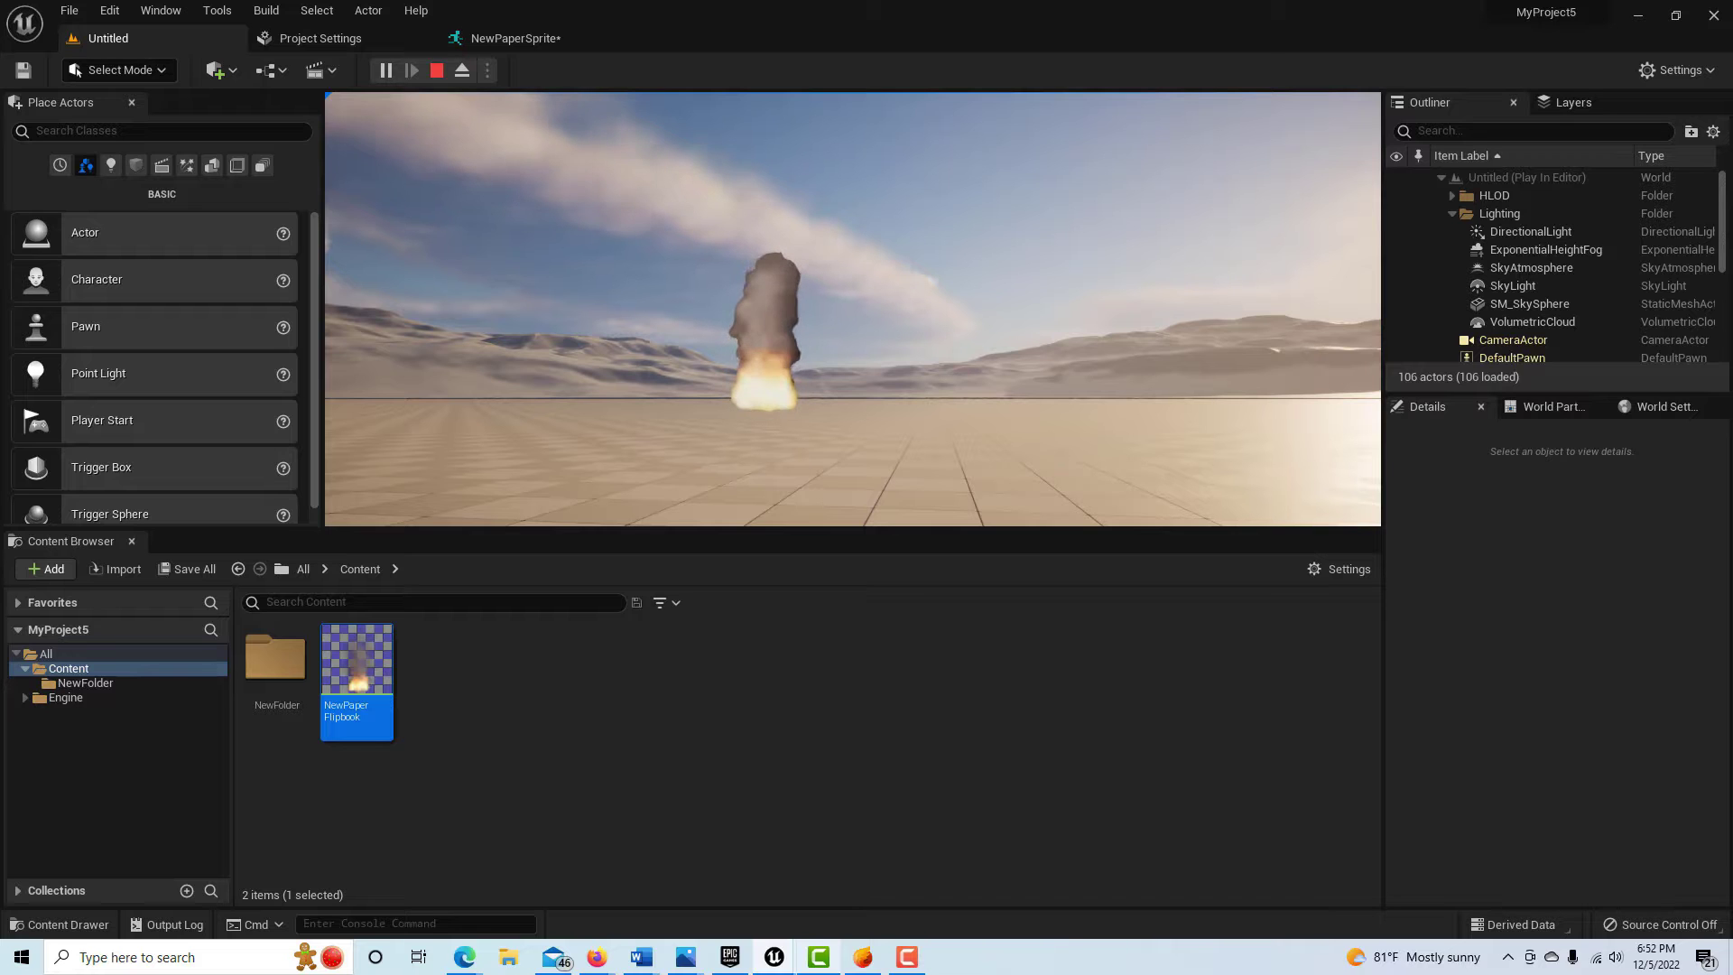
{"action": "key", "text": "w"}
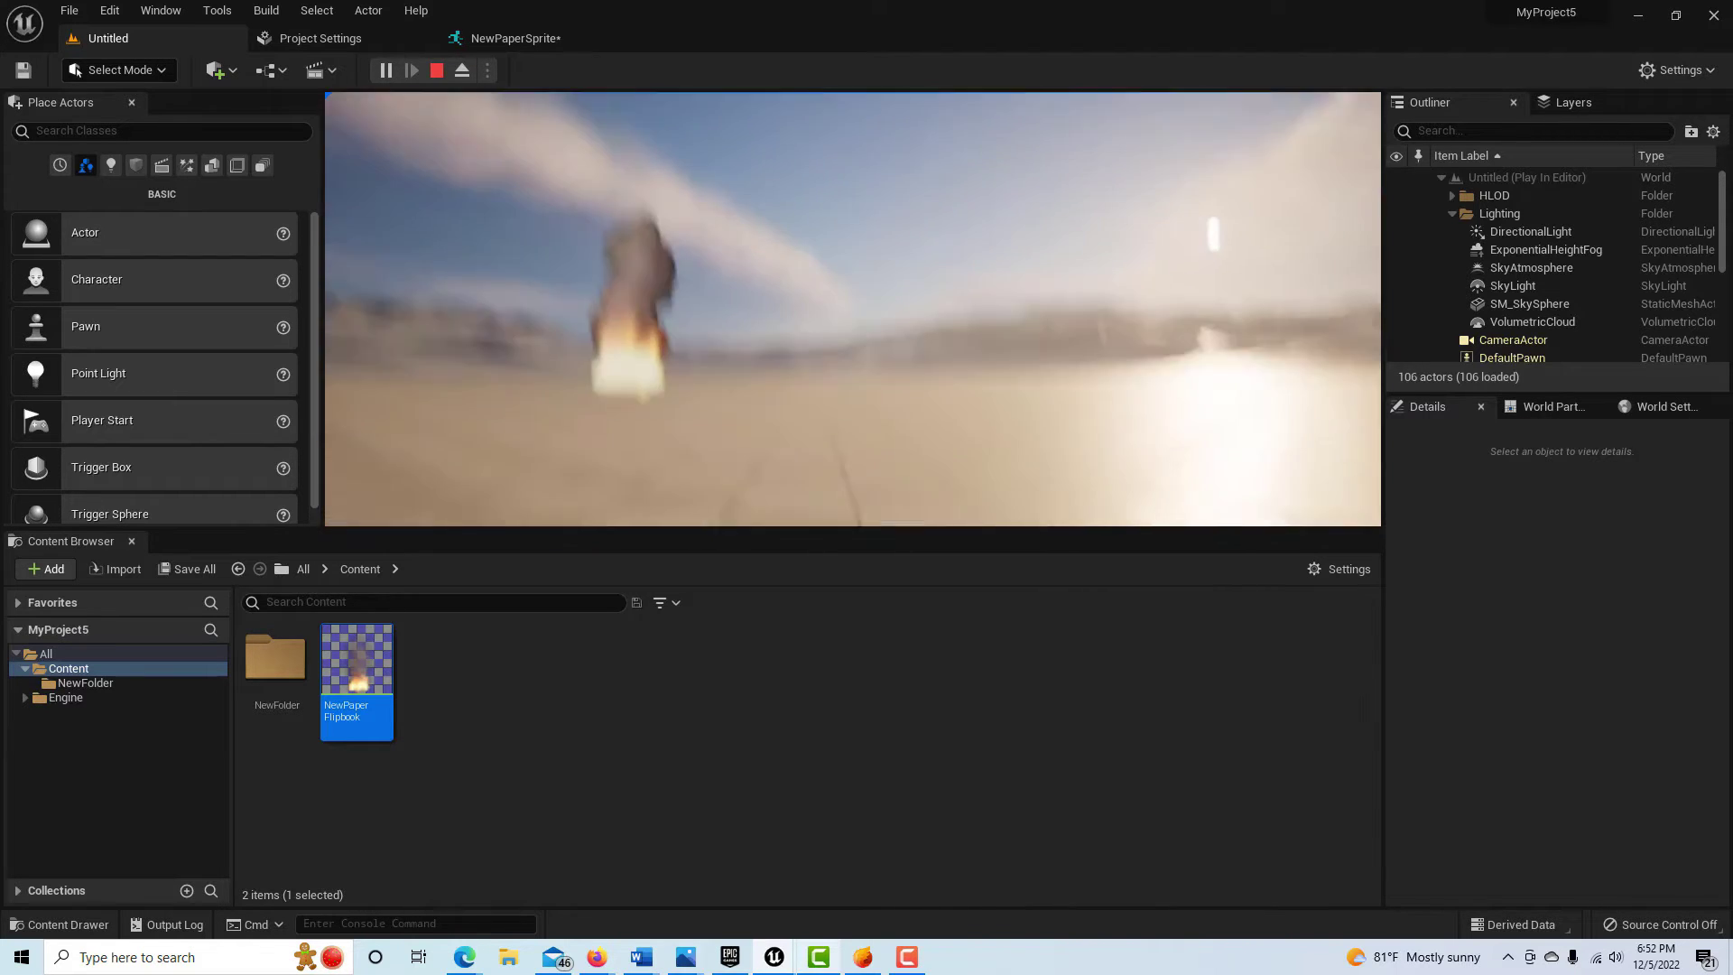
{"action": "key", "text": "Escape"}
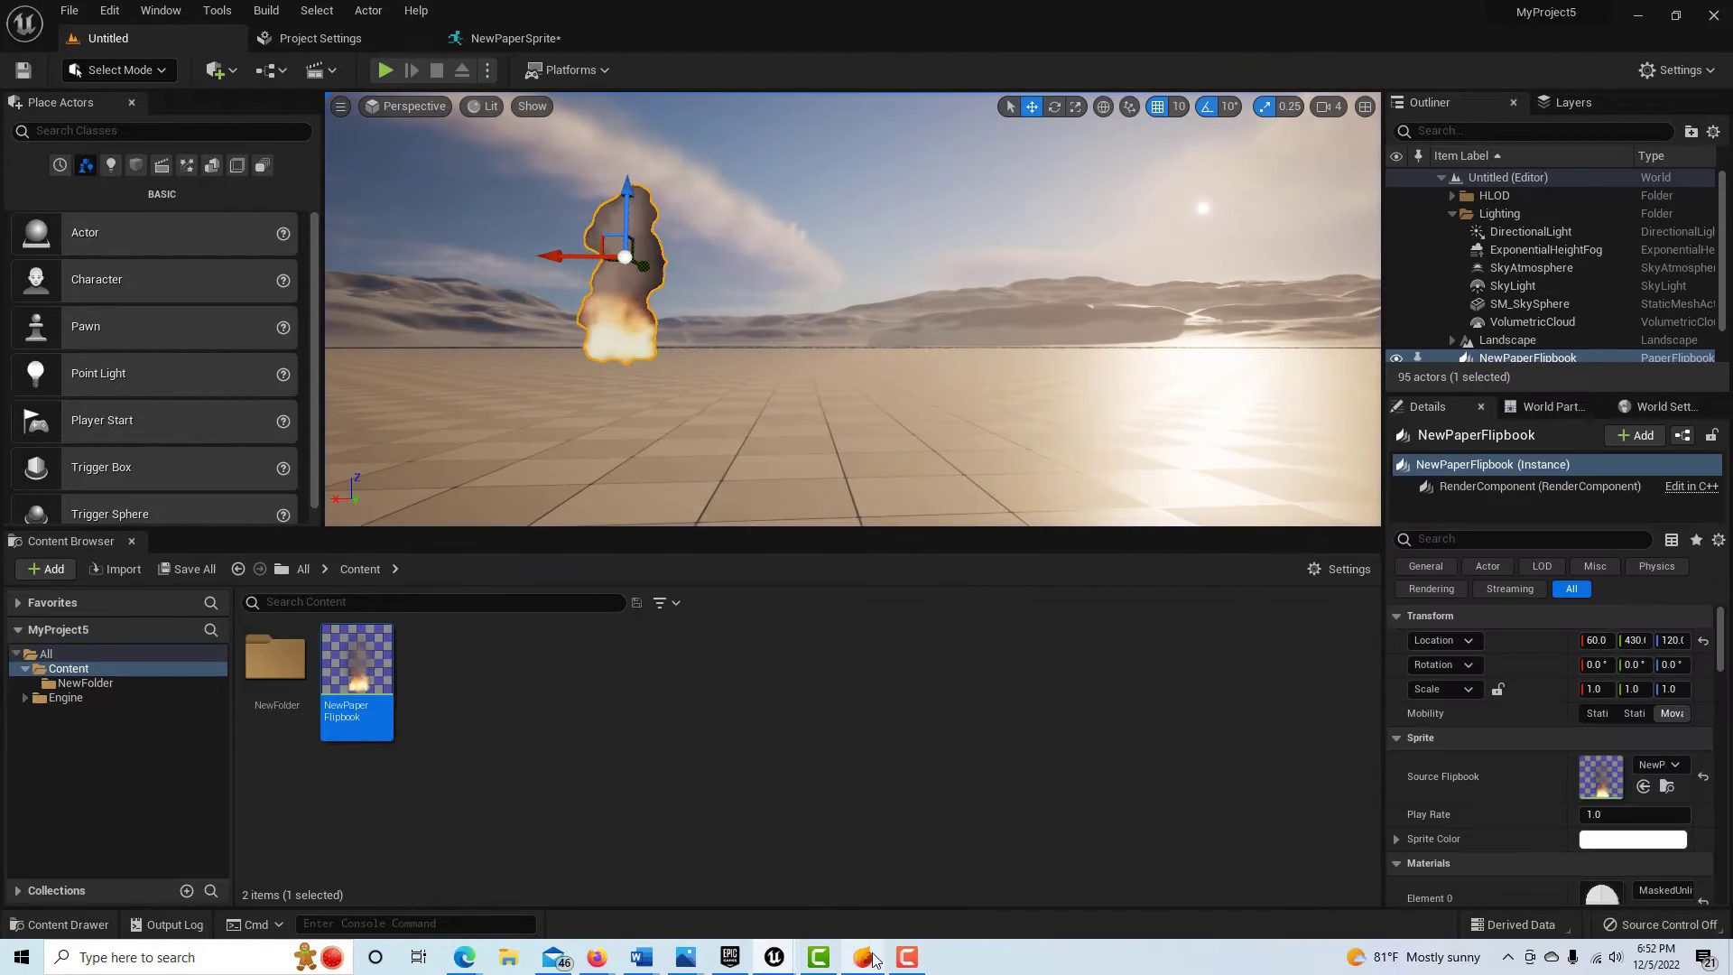
{"action": "key", "text": "alt+Tab"}
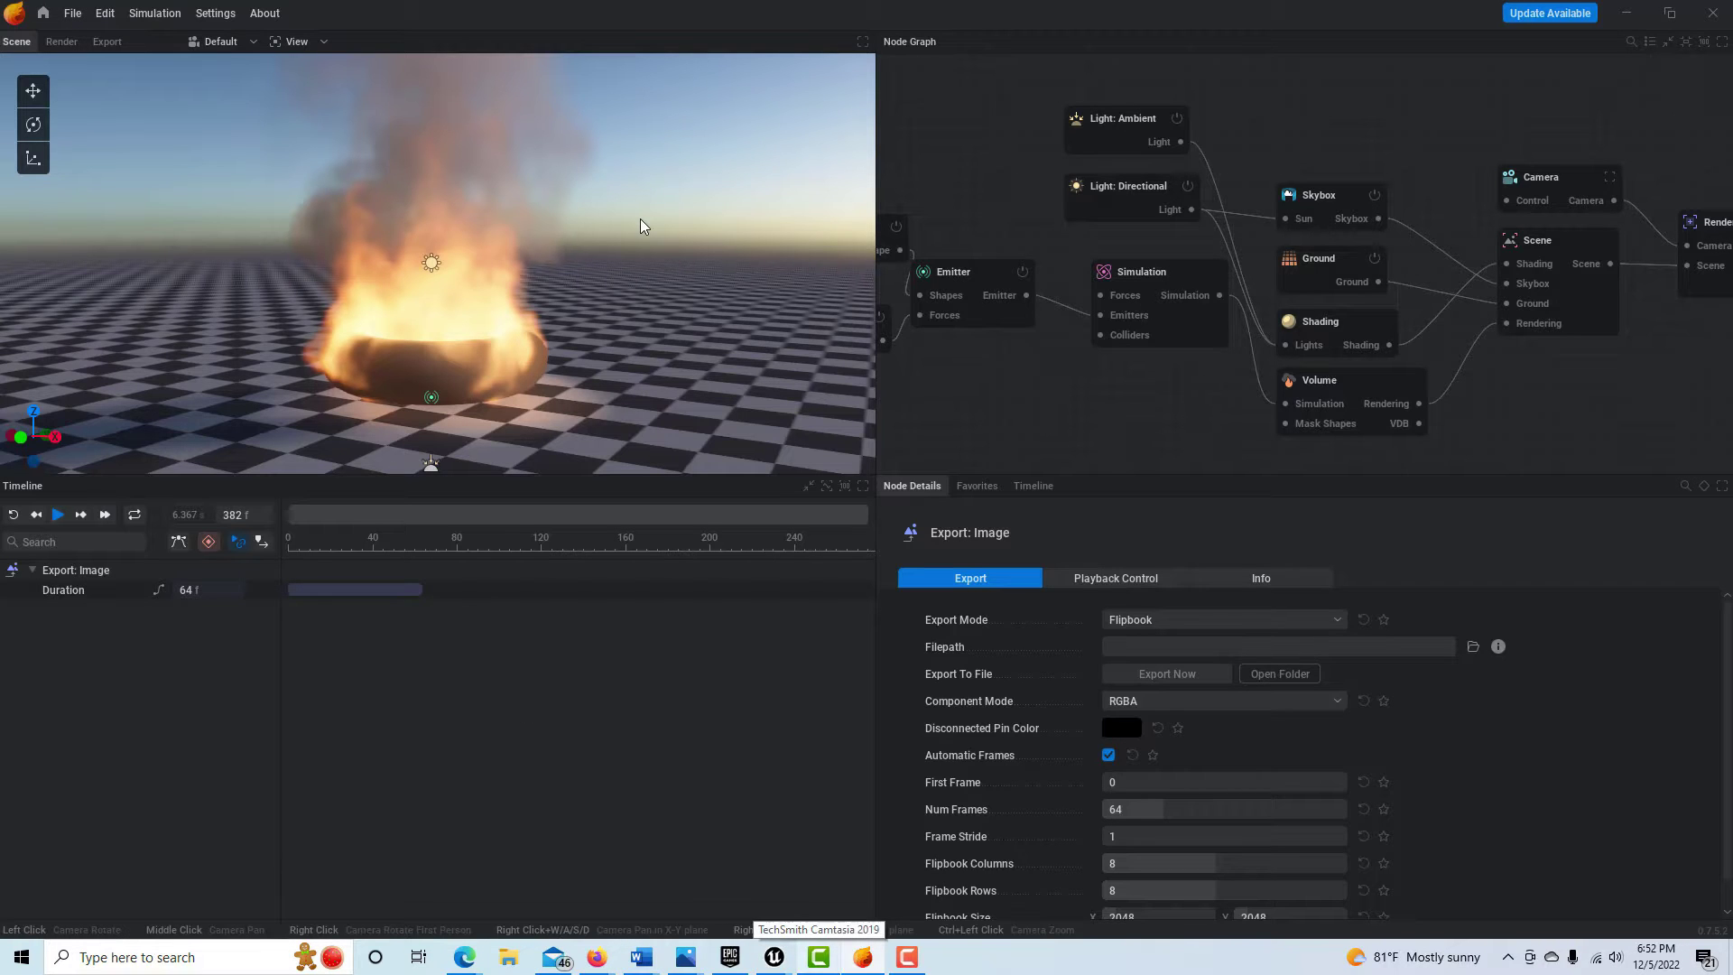
Reset the fire simulation to frame 0, run it to frame 541, then switch to the render view
{"action": "mouse_move", "coordinate": [641, 231]}
{"action": "left_mouse_down"}
{"action": "mouse_move", "coordinate": [647, 263]}
{"action": "mouse_move", "coordinate": [647, 220]}
{"action": "left_mouse_up"}
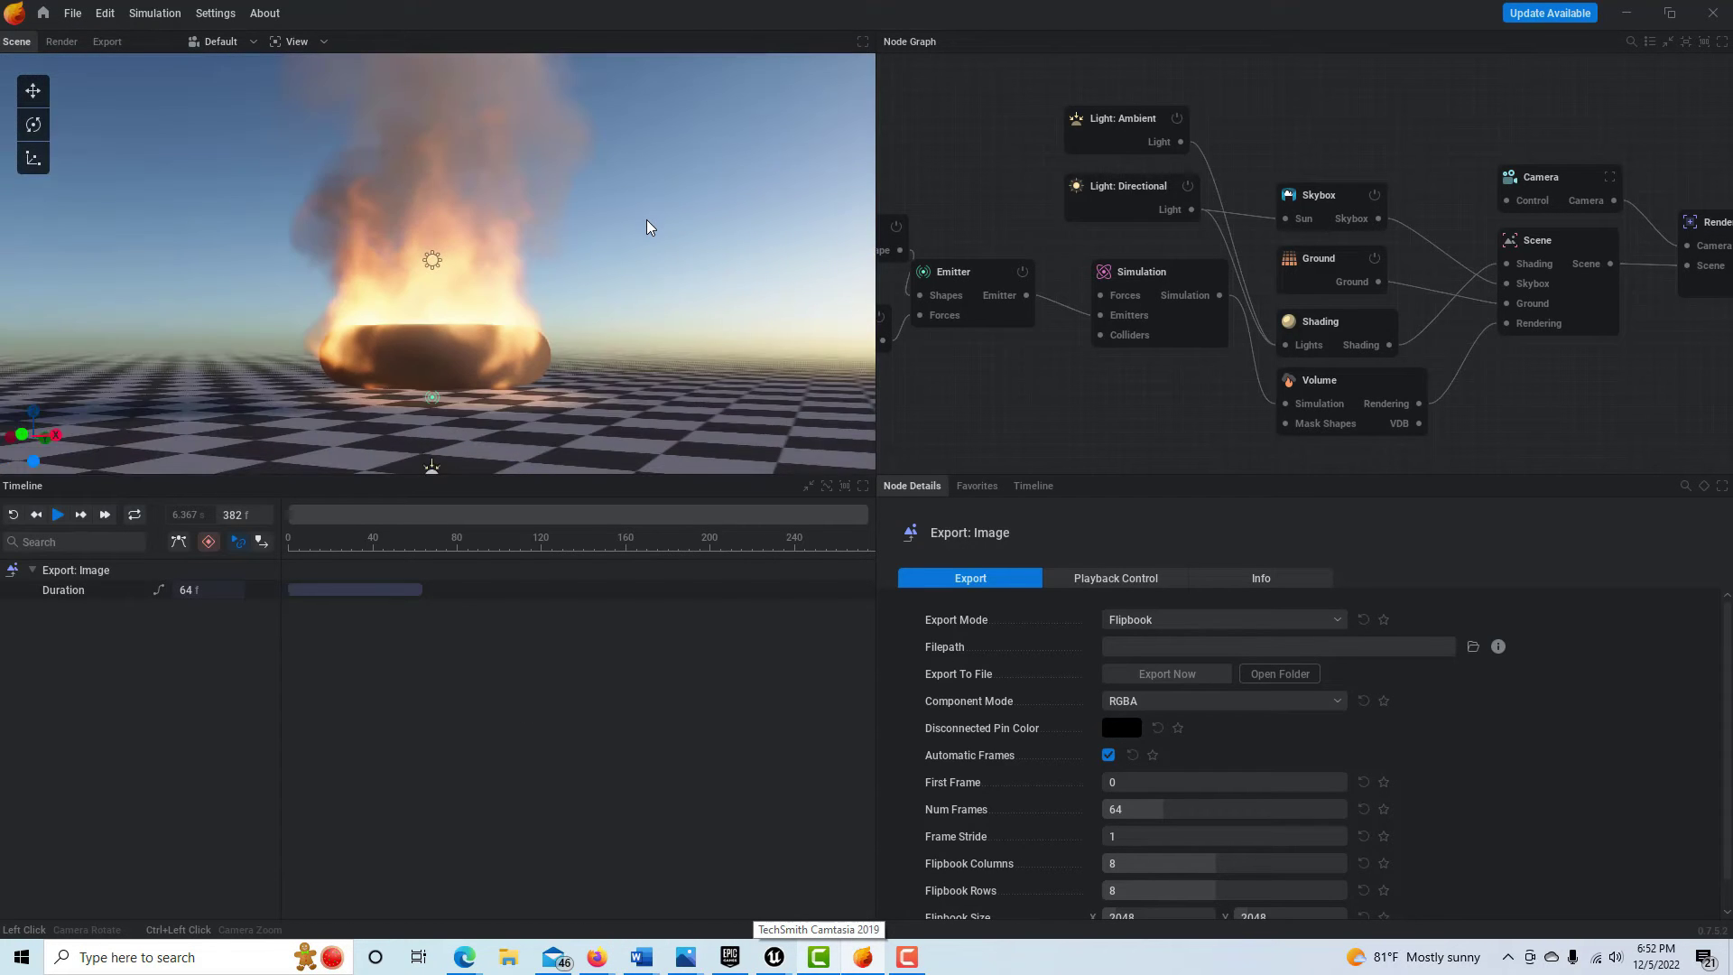
{"action": "scroll", "coordinate": [627, 224], "scroll_direction": "down", "scroll_amount": 10}
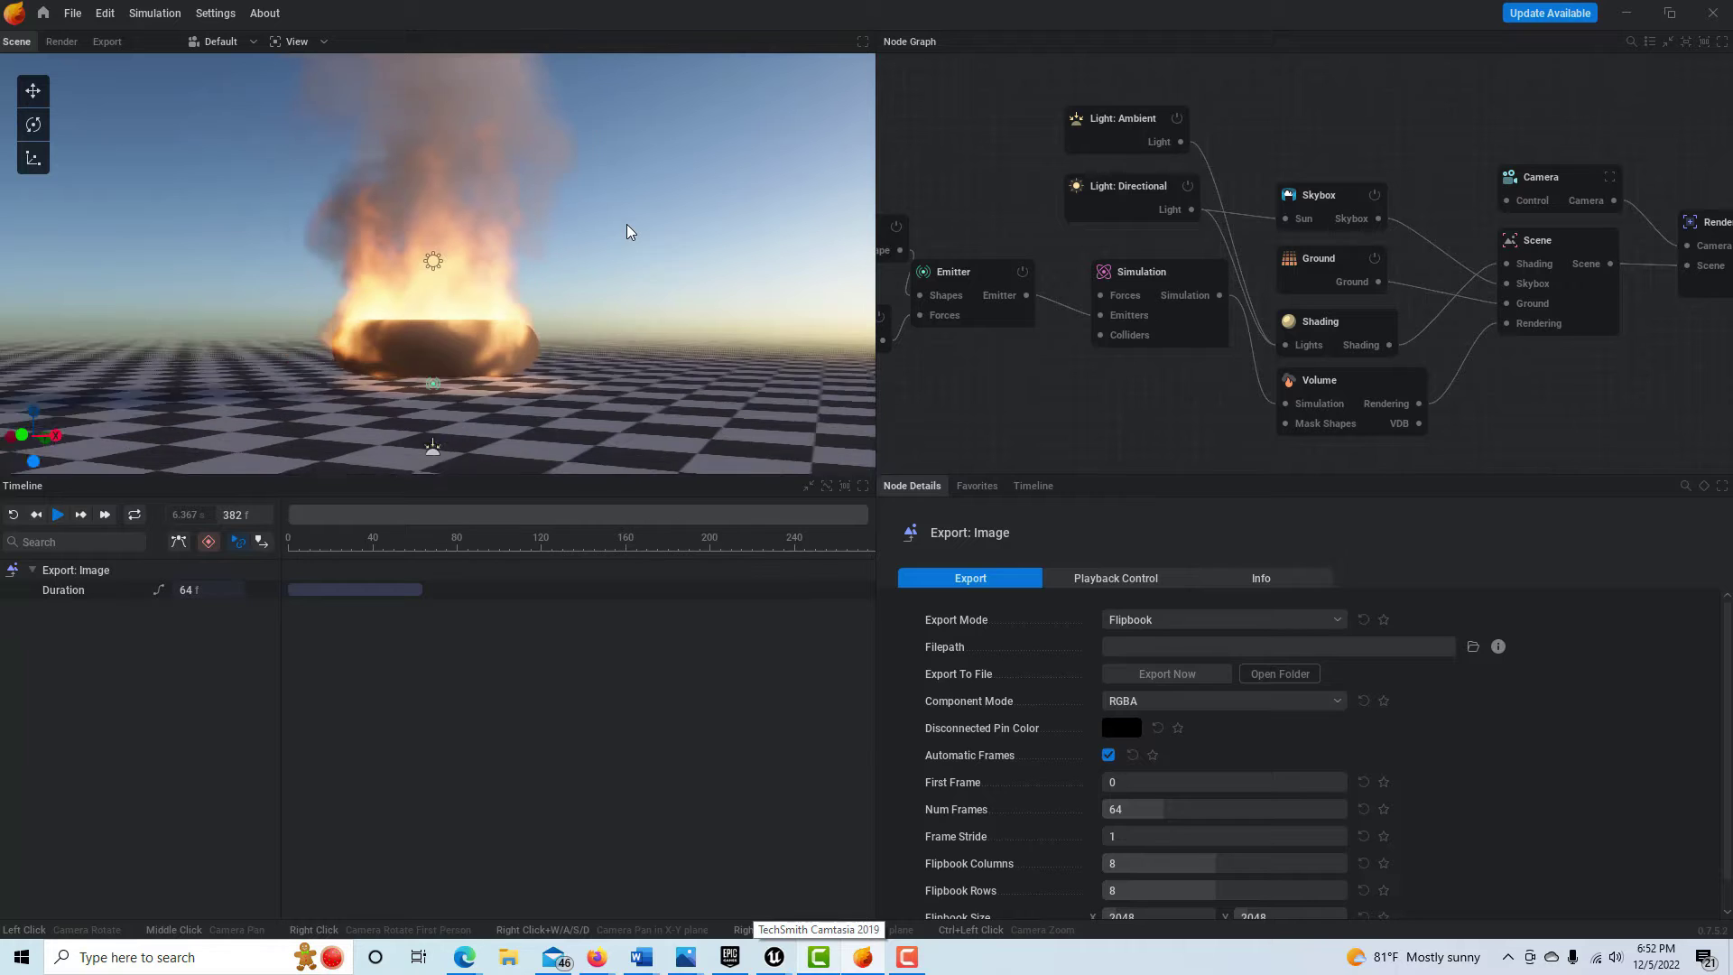
{"action": "left_click_drag", "start_coordinate": [600, 200], "coordinate": [601, 185]}
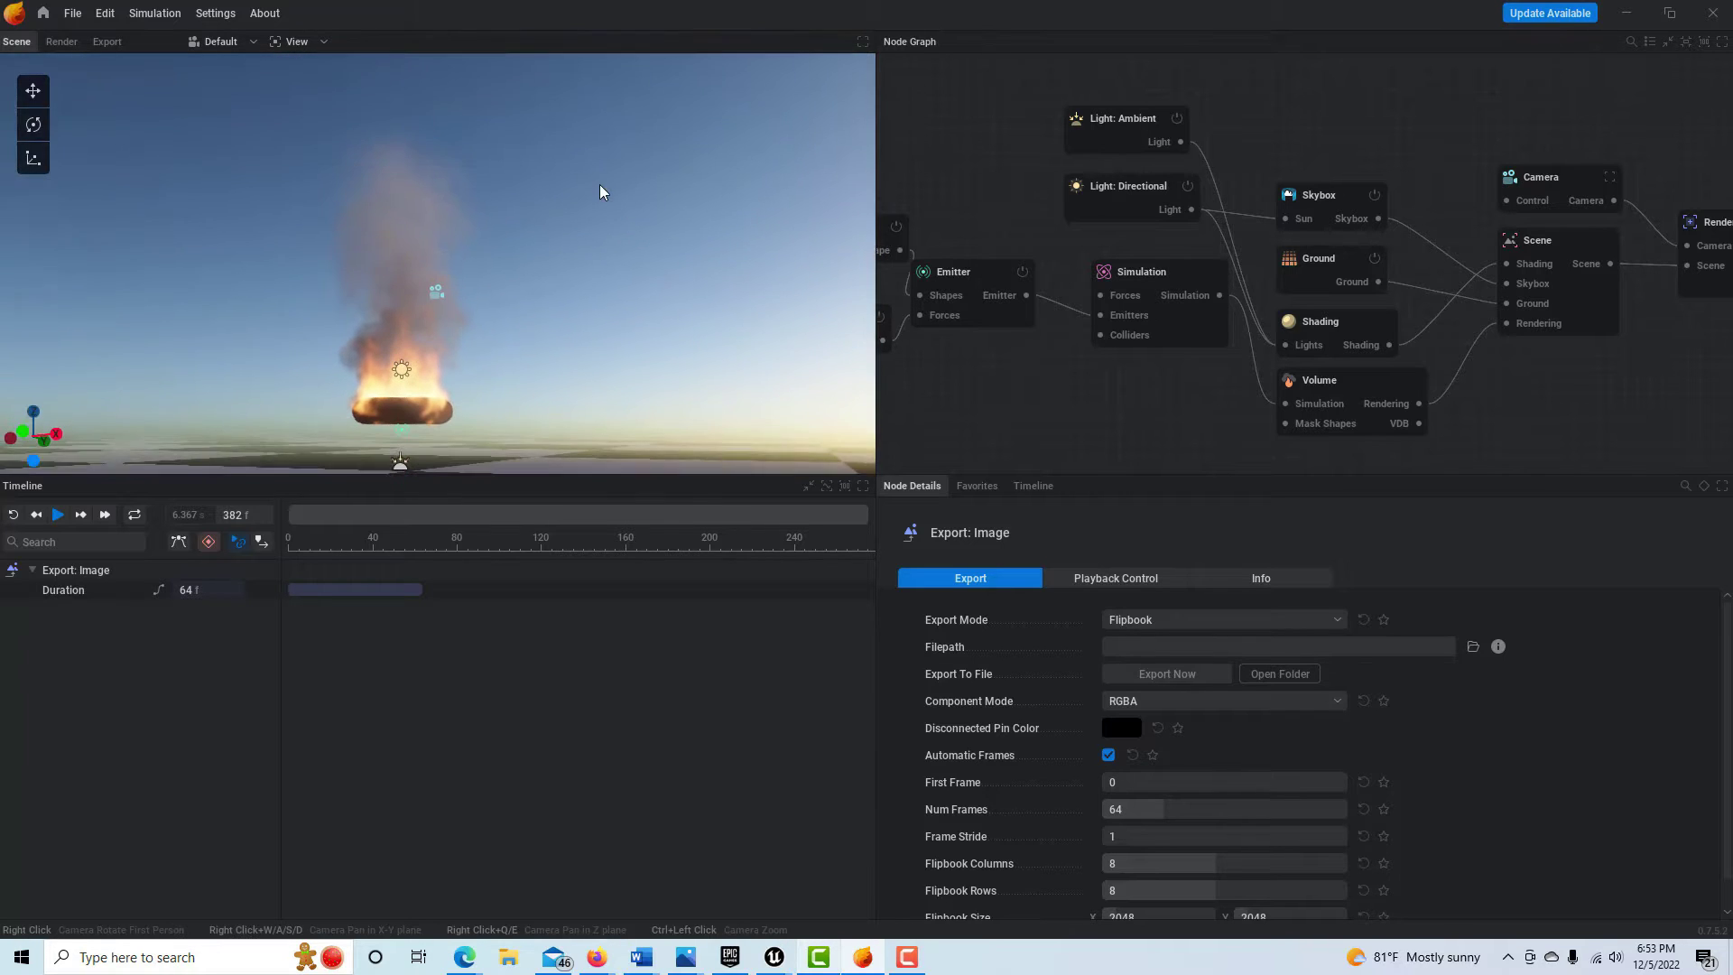
{"action": "scroll", "coordinate": [336, 256], "scroll_direction": "up", "scroll_amount": 2}
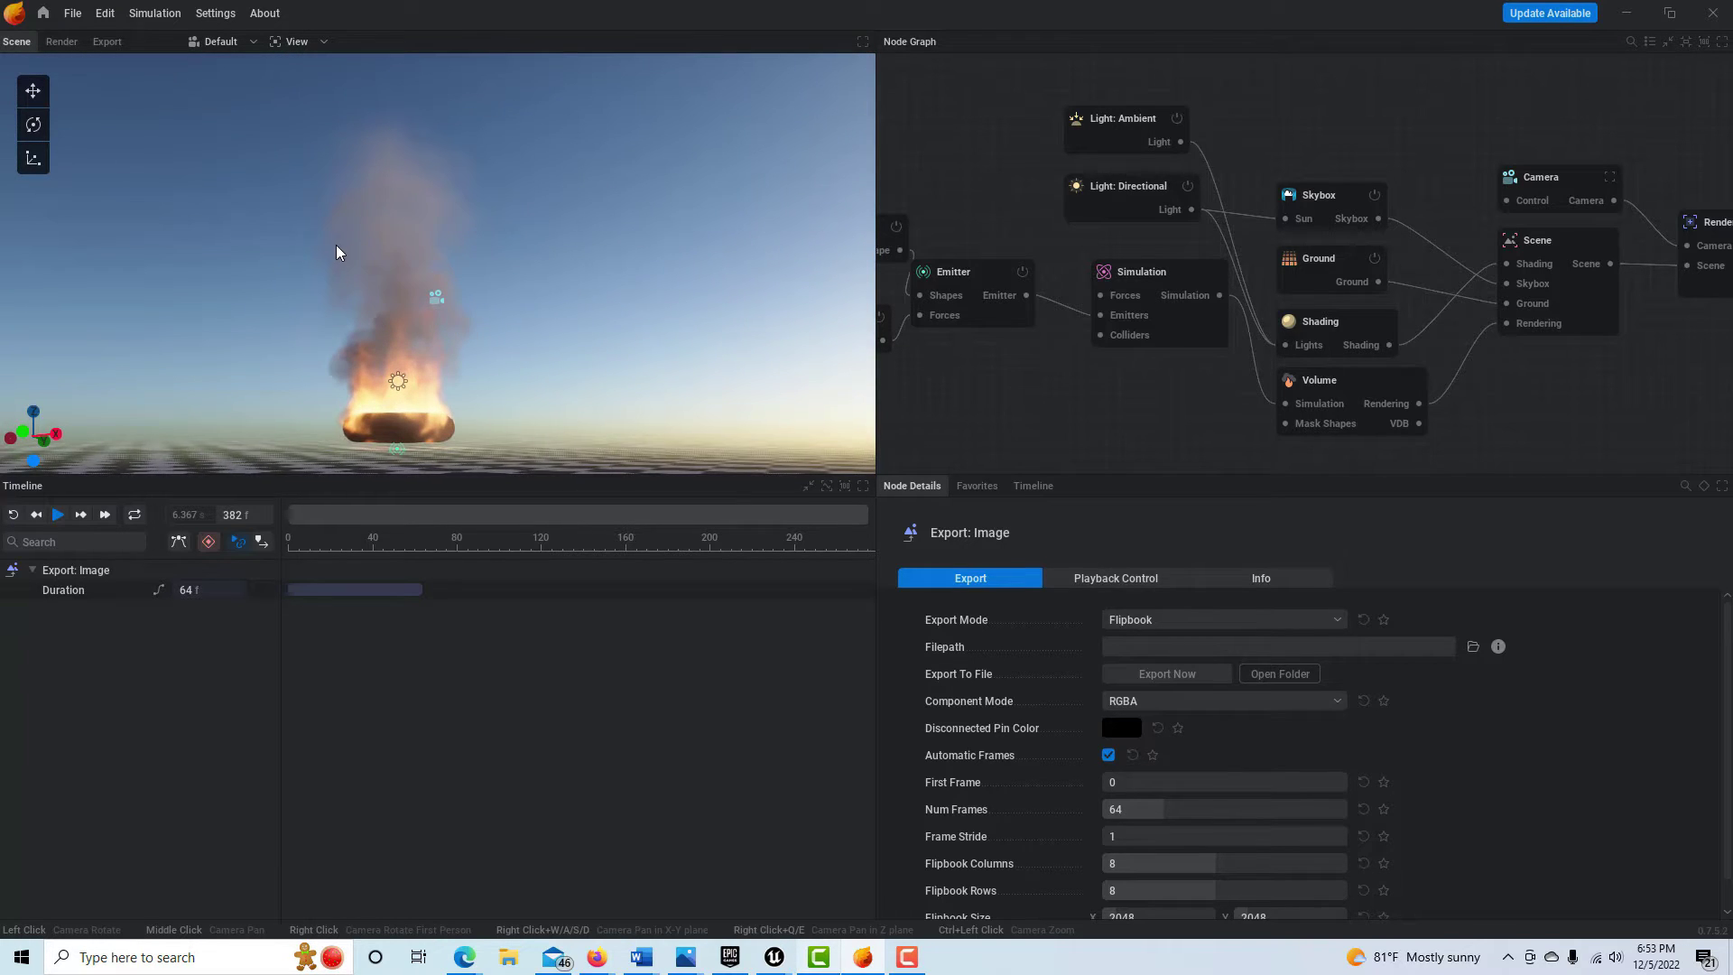
{"action": "left_click", "coordinate": [403, 592]}
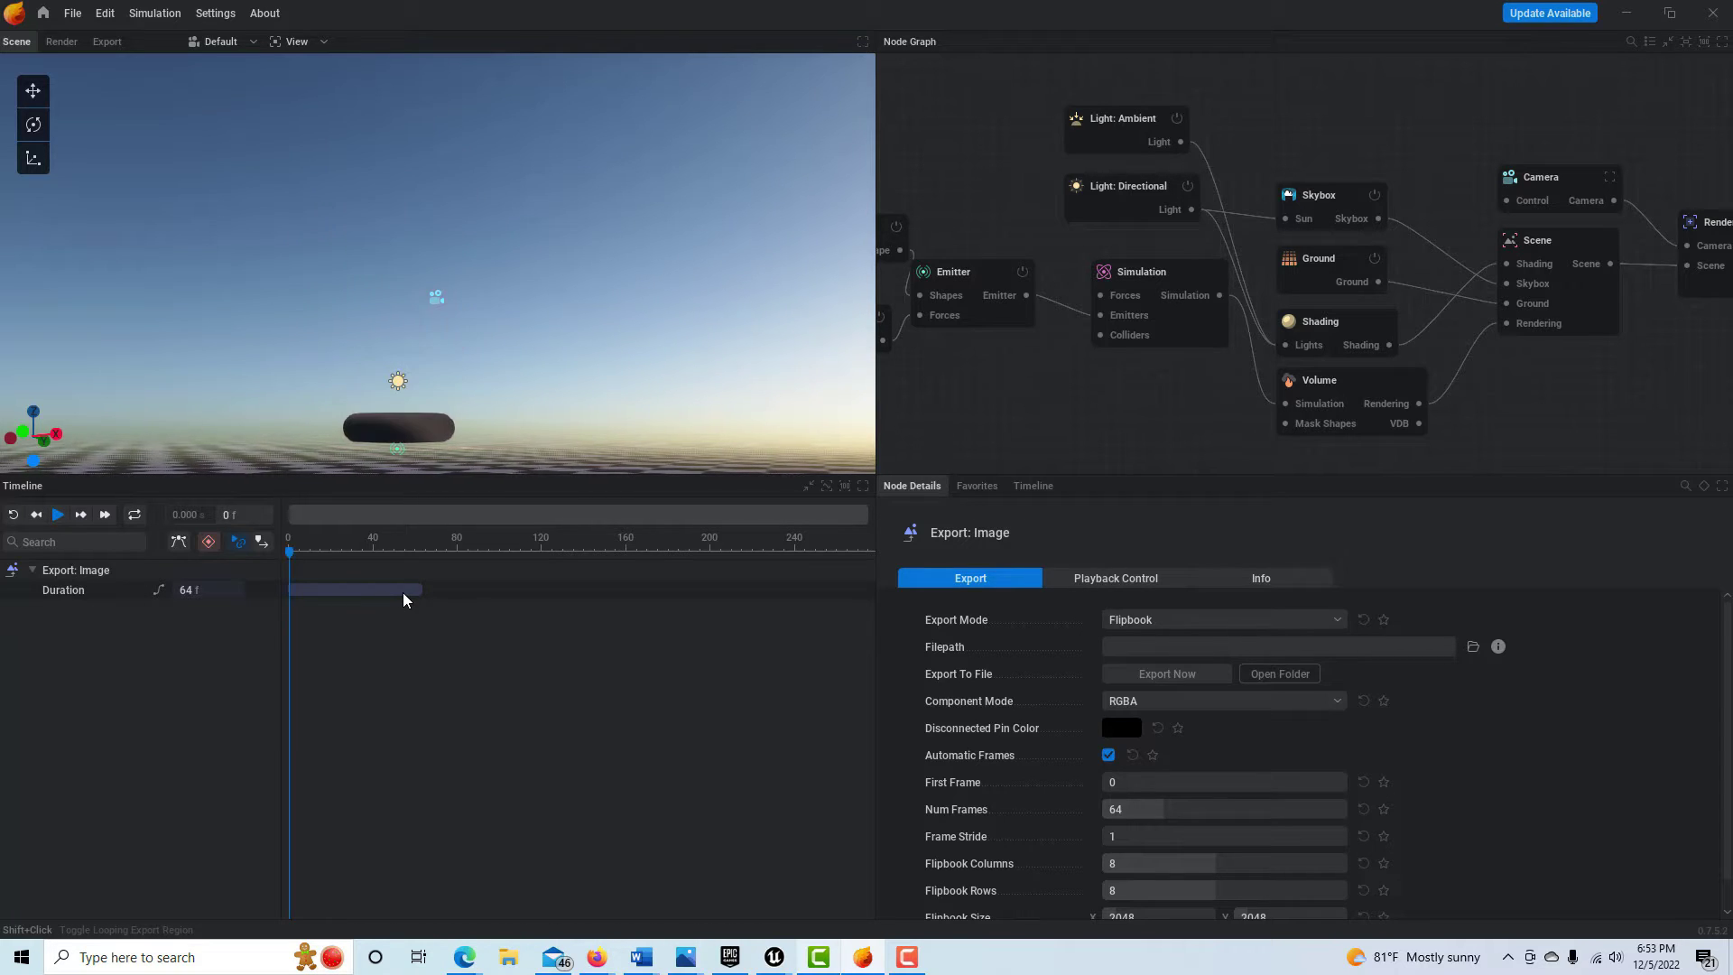
{"action": "left_click", "coordinate": [56, 516]}
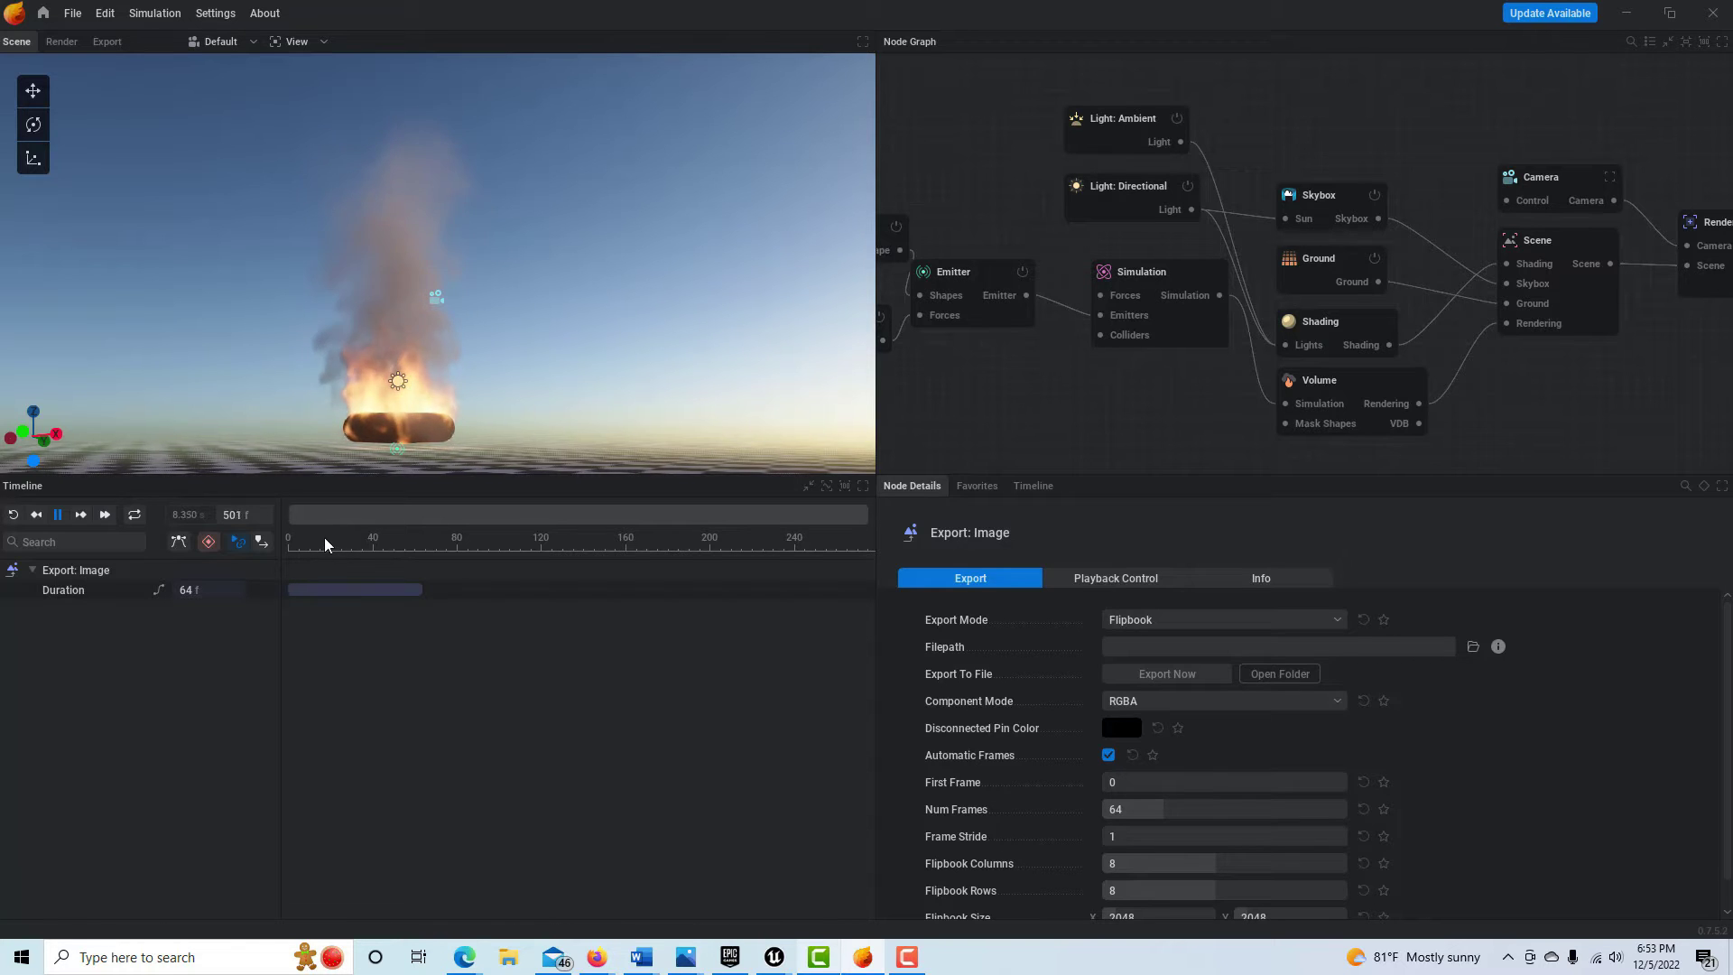
{"action": "left_click", "coordinate": [60, 518]}
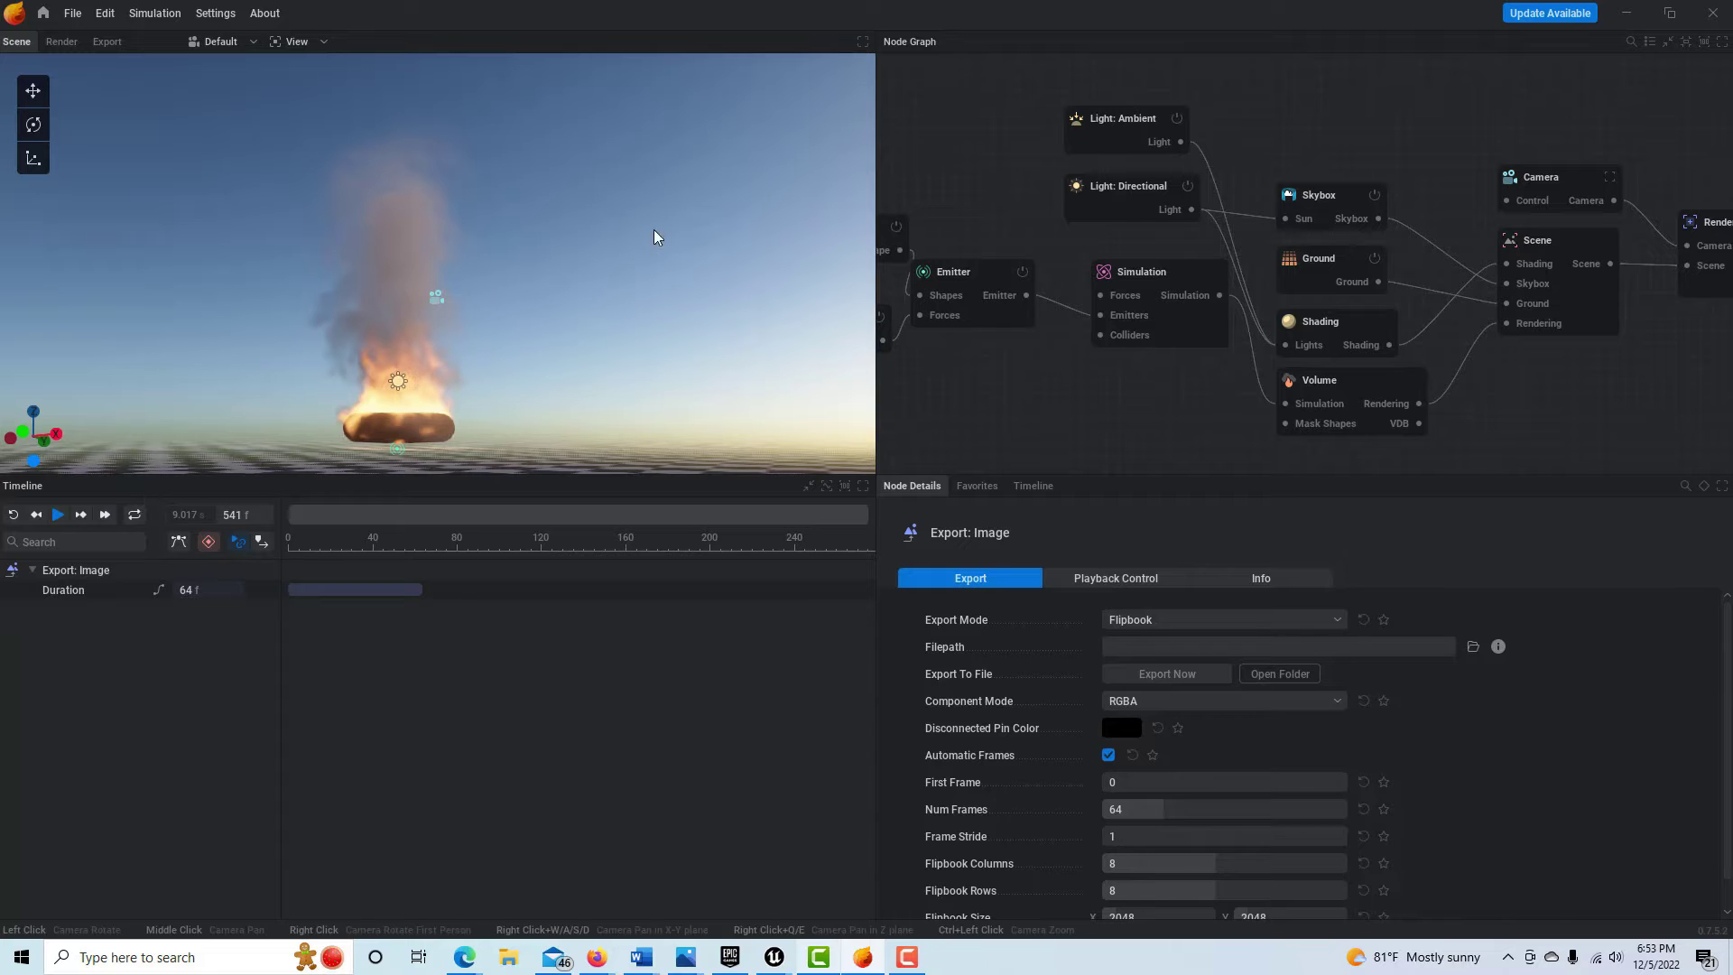
{"action": "left_click", "coordinate": [59, 41]}
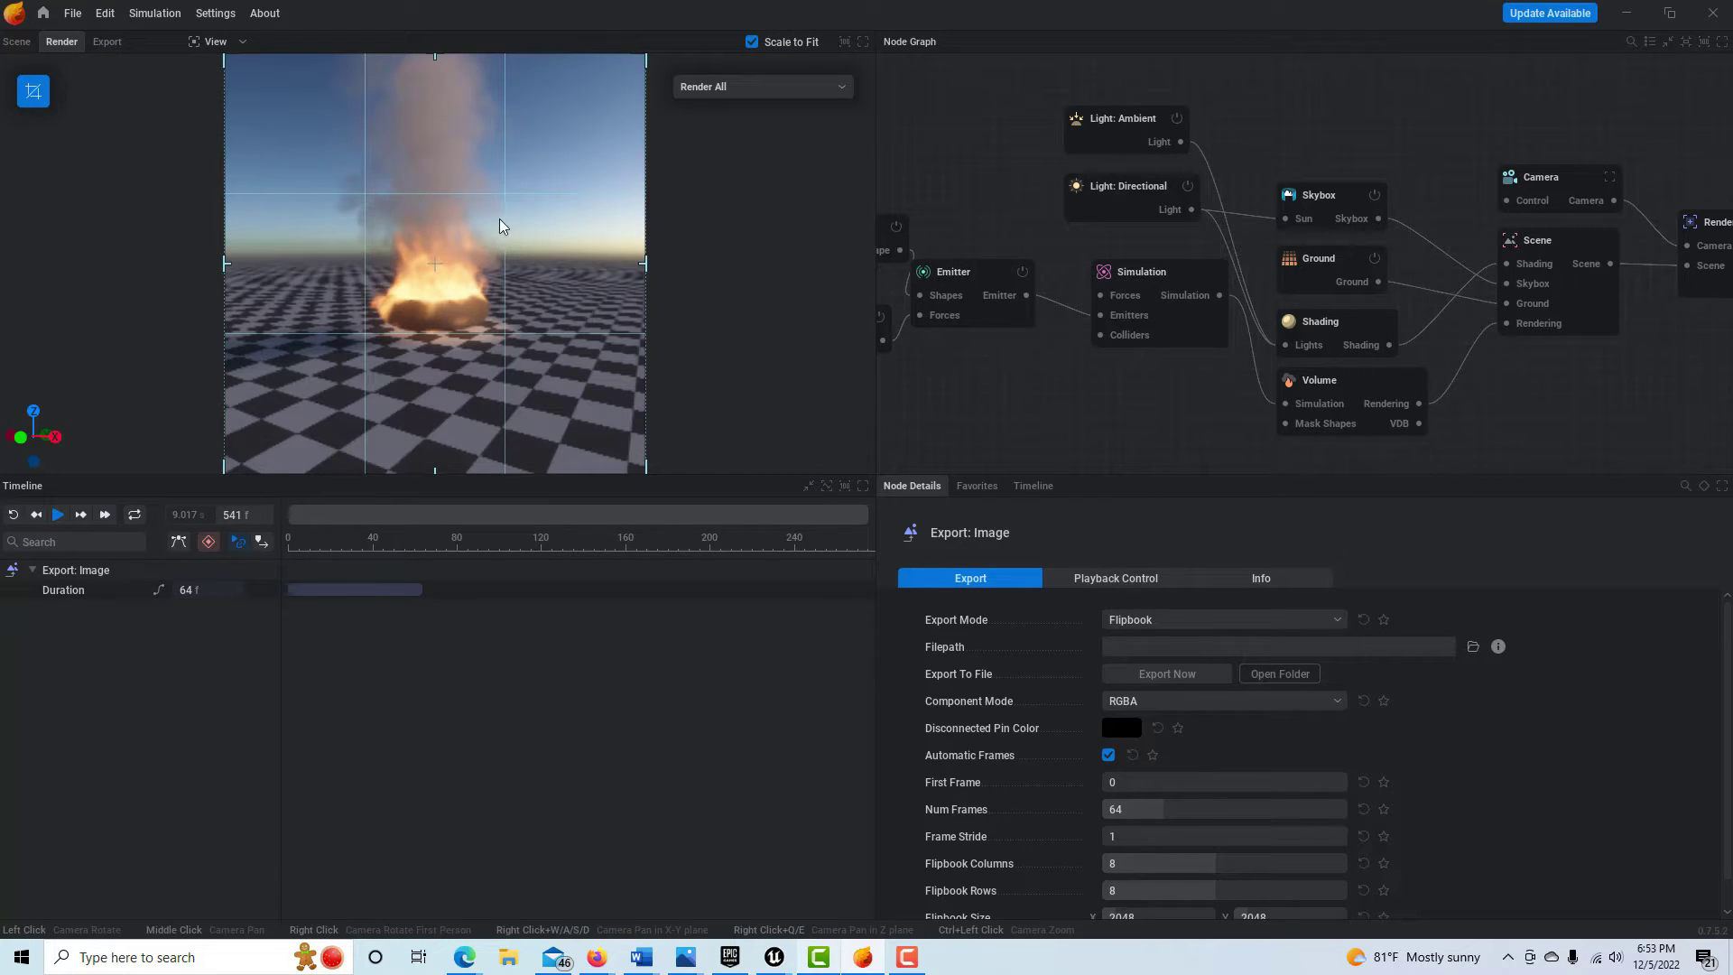
Tilt the render camera to reframe the fire inside the crop
{"action": "left_click_drag", "start_coordinate": [500, 219], "coordinate": [494, 176]}
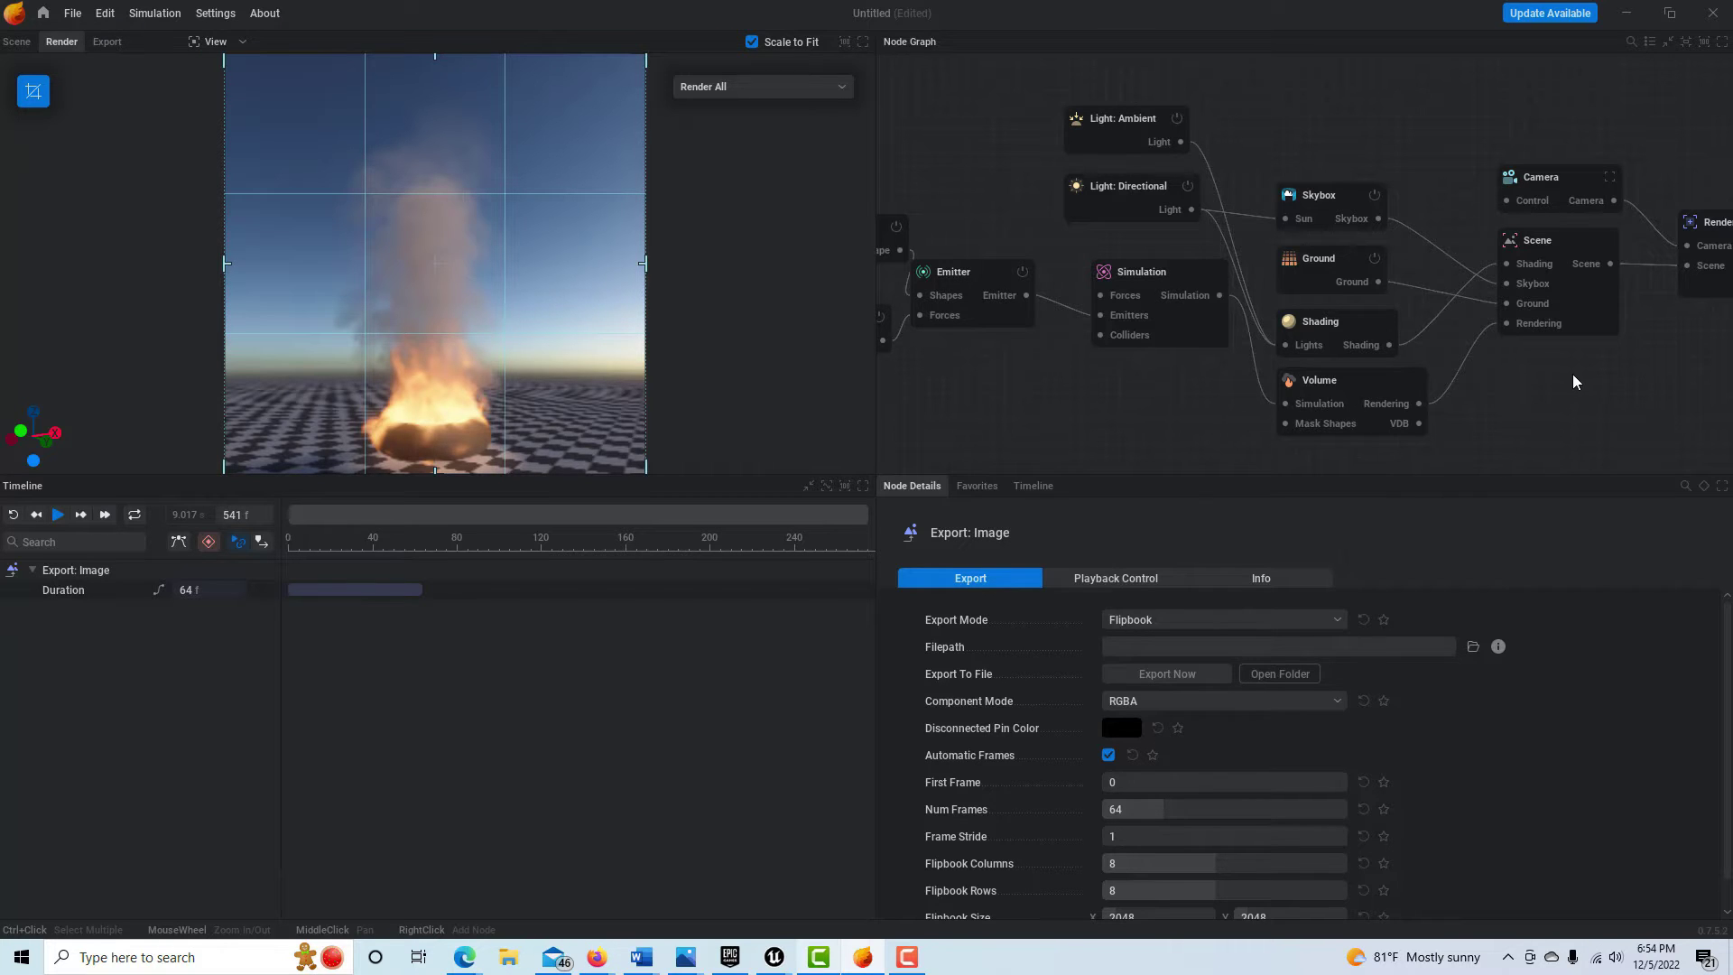
{"action": "scroll", "coordinate": [1573, 373], "scroll_direction": "down", "scroll_amount": 1}
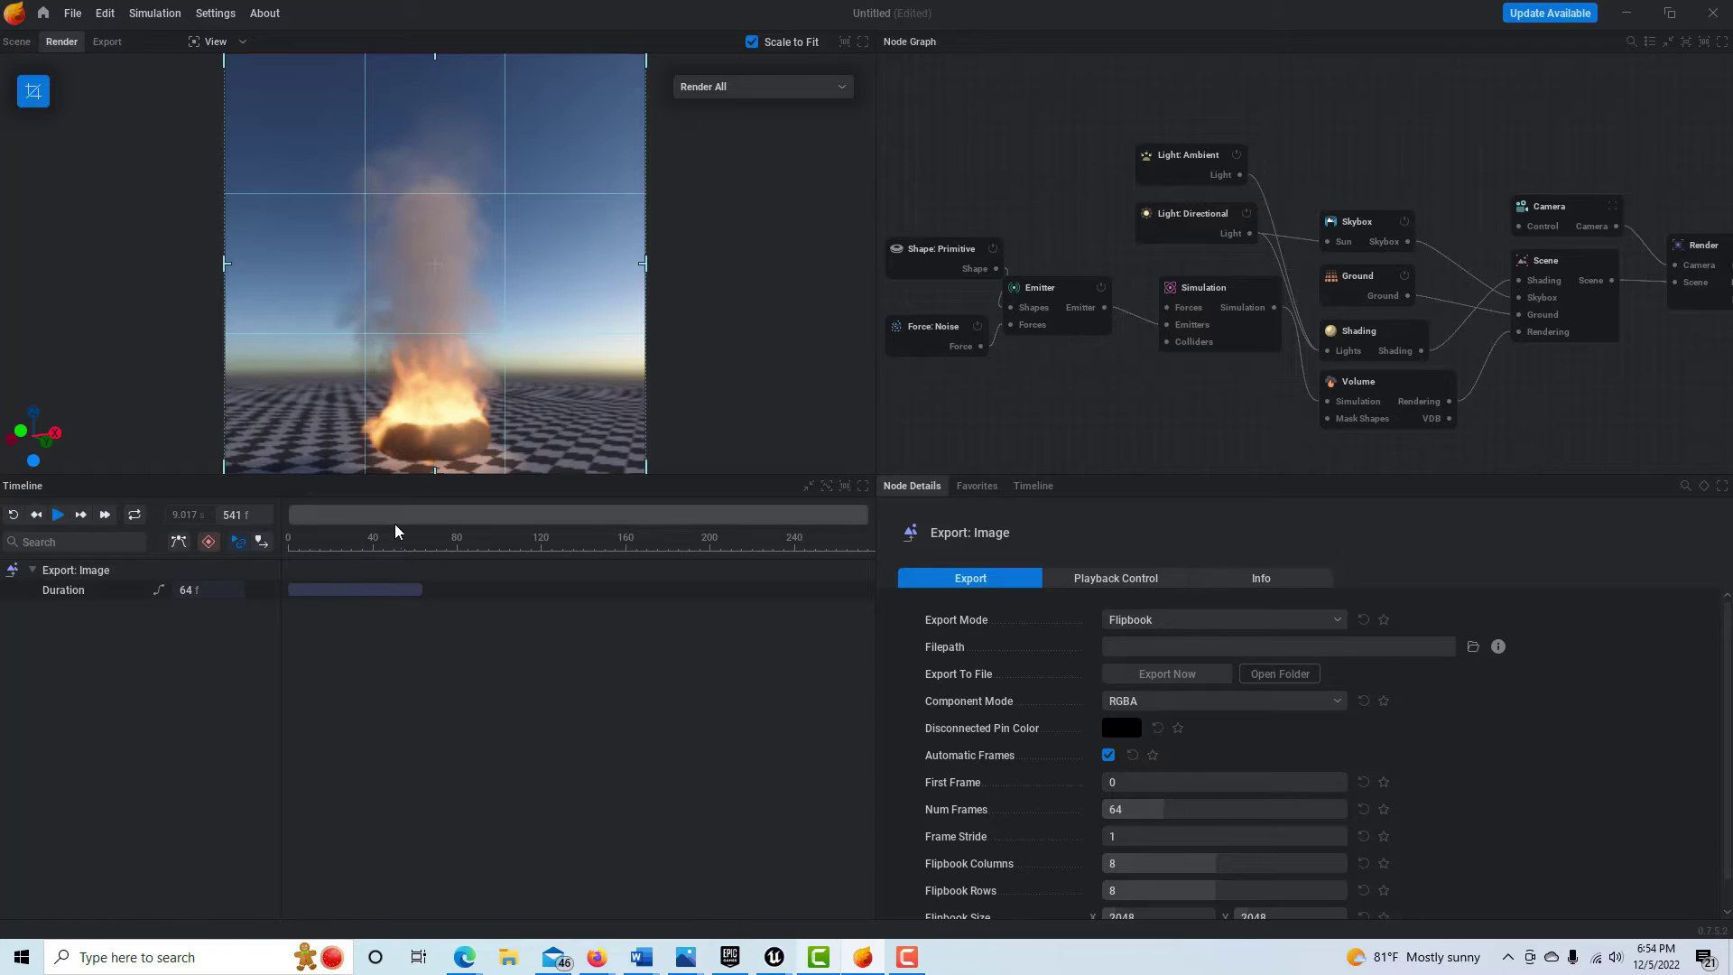
{"action": "scroll", "coordinate": [396, 531], "scroll_direction": "right", "scroll_amount": 5}
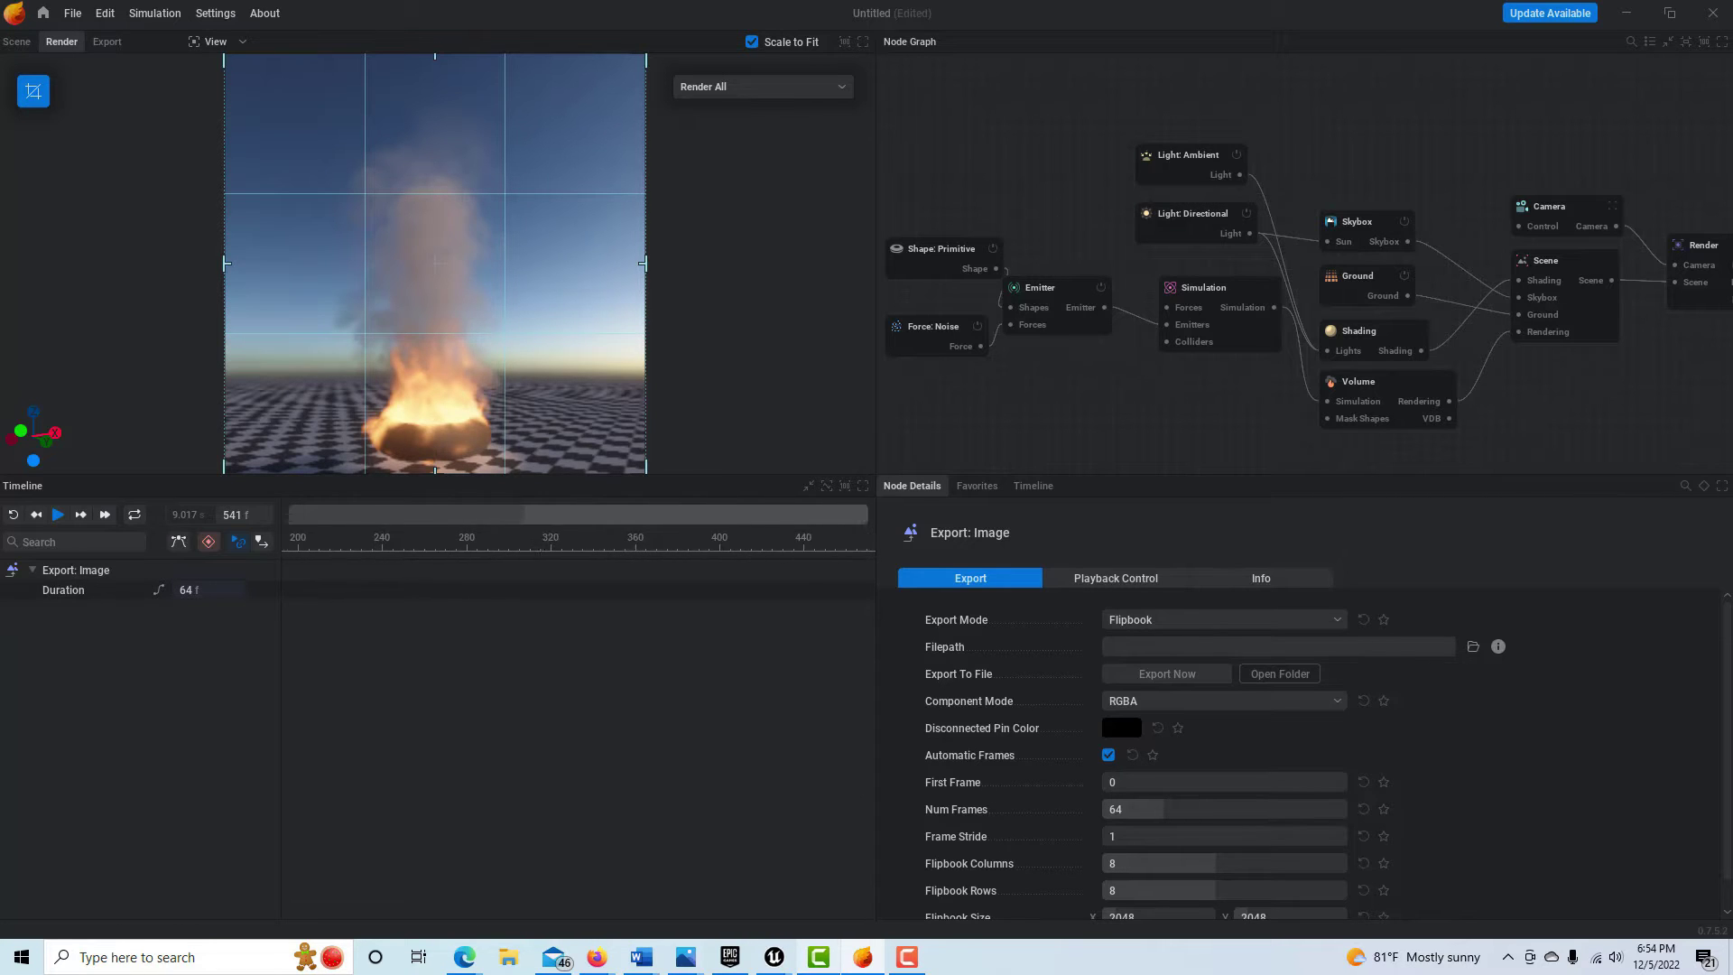
{"action": "scroll", "coordinate": [578, 537], "scroll_direction": "right", "scroll_amount": 1}
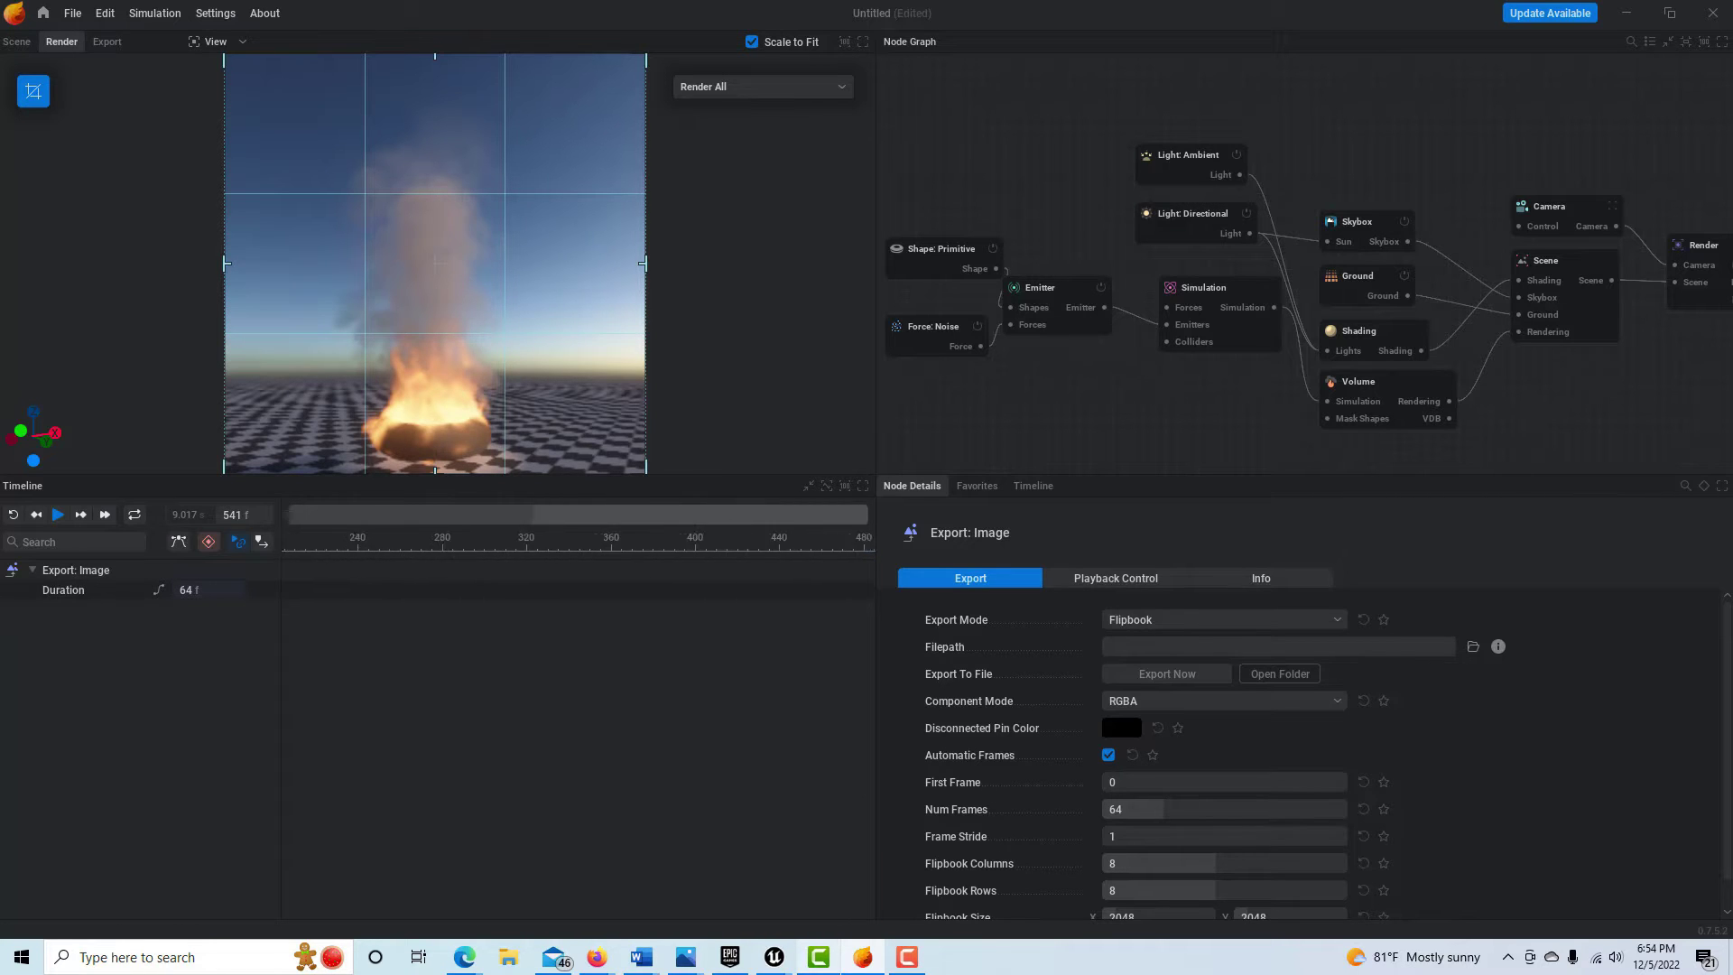
{"action": "scroll", "coordinate": [578, 537], "scroll_direction": "right", "scroll_amount": 3}
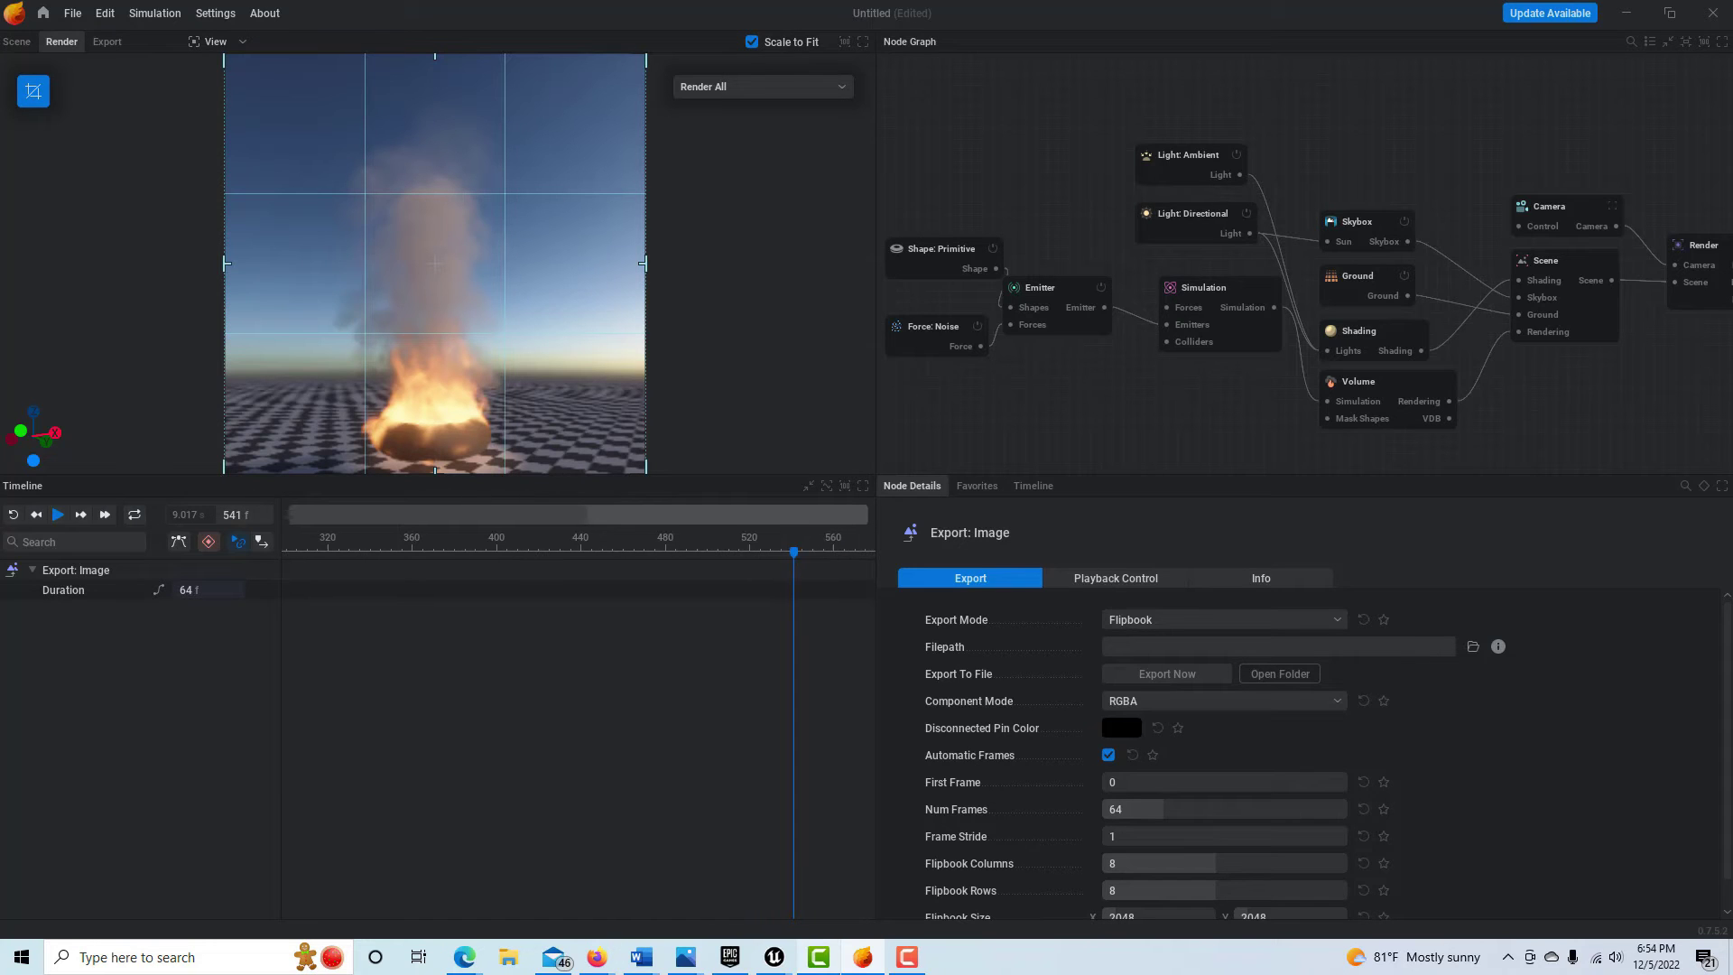
{"action": "scroll", "coordinate": [398, 523], "scroll_direction": "right", "scroll_amount": 1}
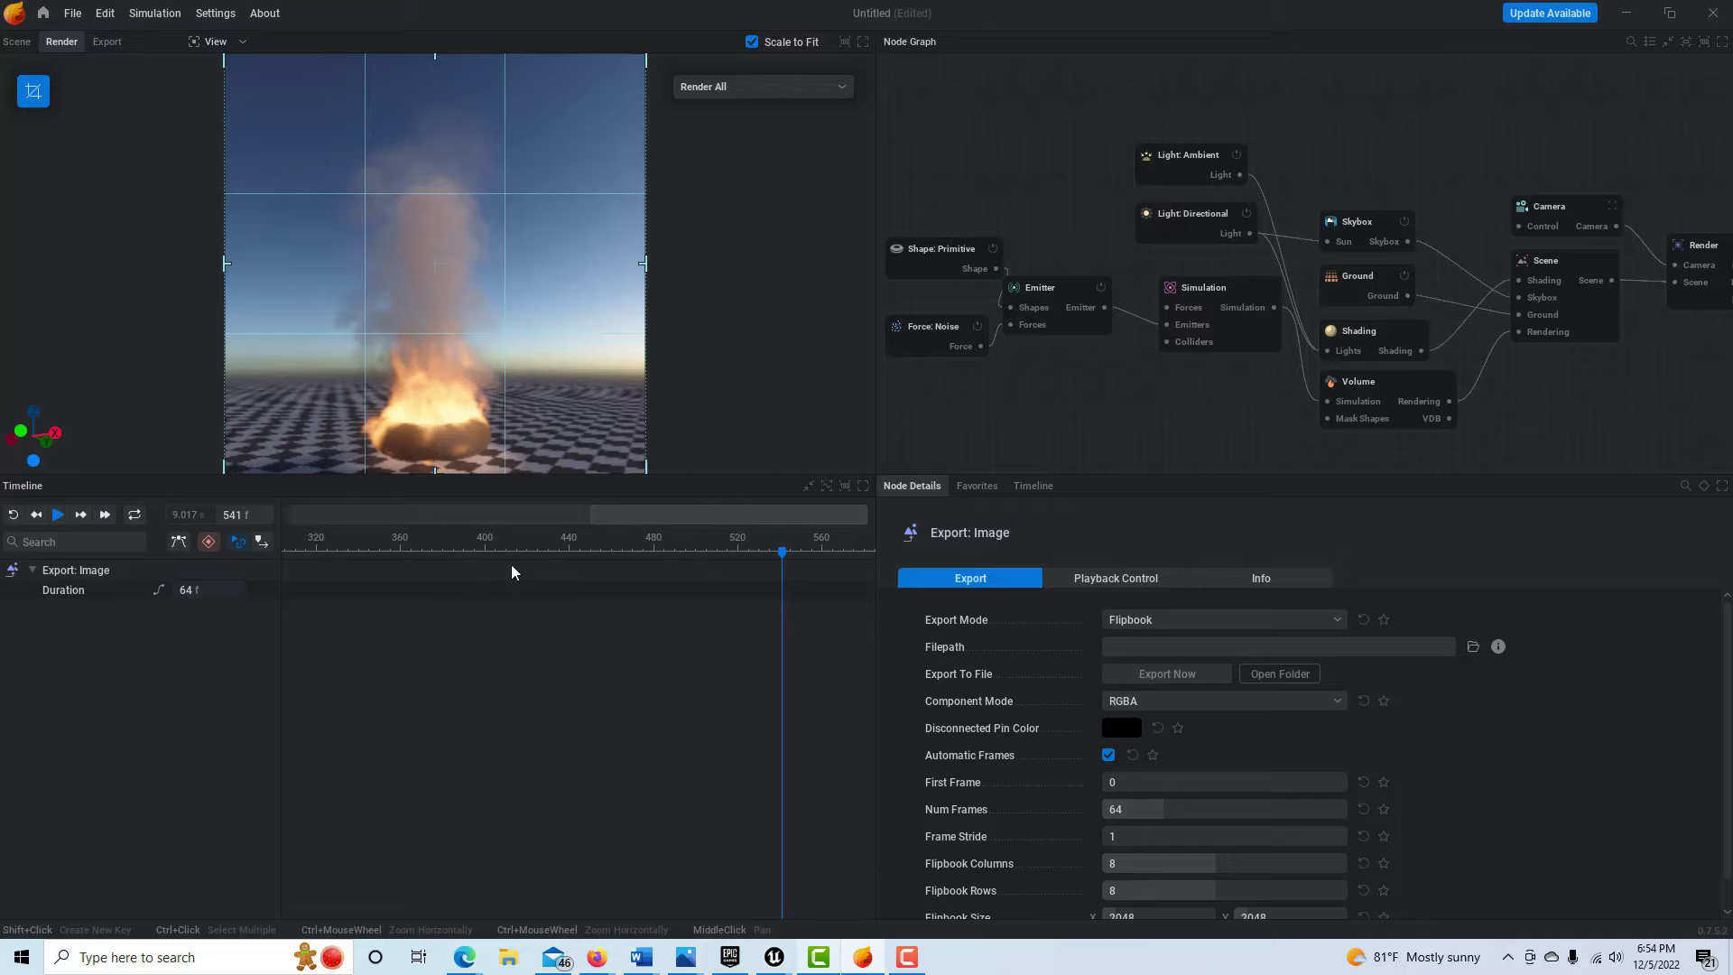
Scrub back to about frame 389 and run the simulation on to frame 594
{"action": "left_click_drag", "start_coordinate": [783, 561], "coordinate": [482, 561]}
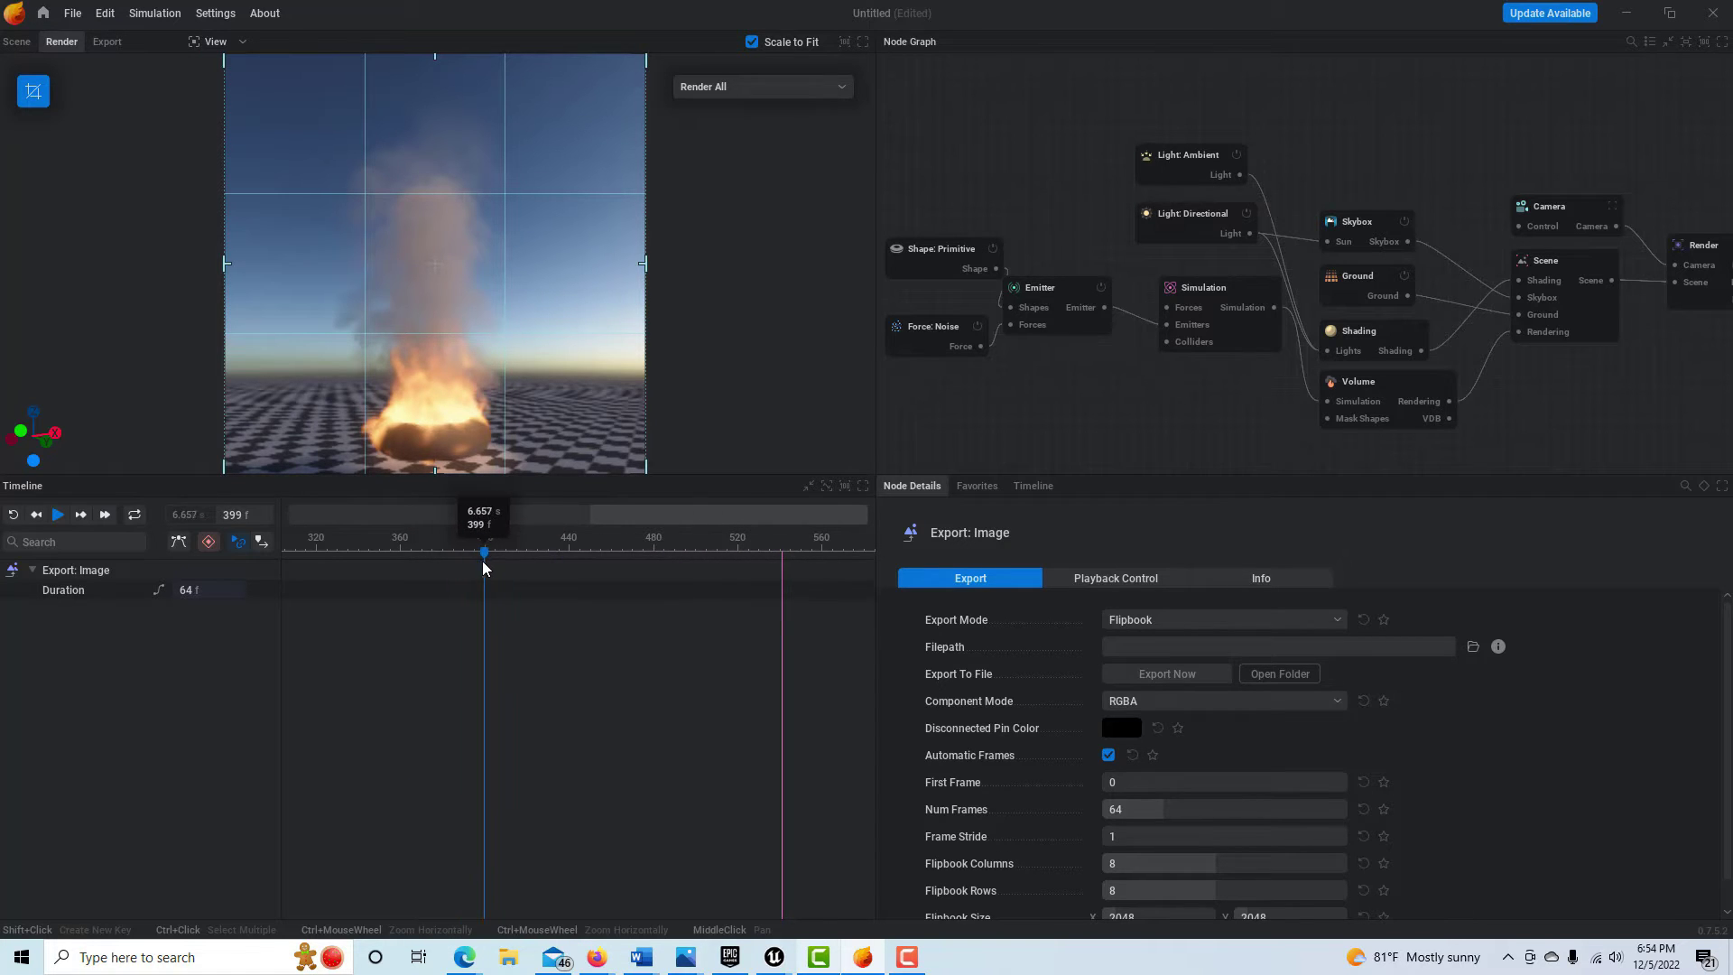
{"action": "left_click", "coordinate": [56, 518]}
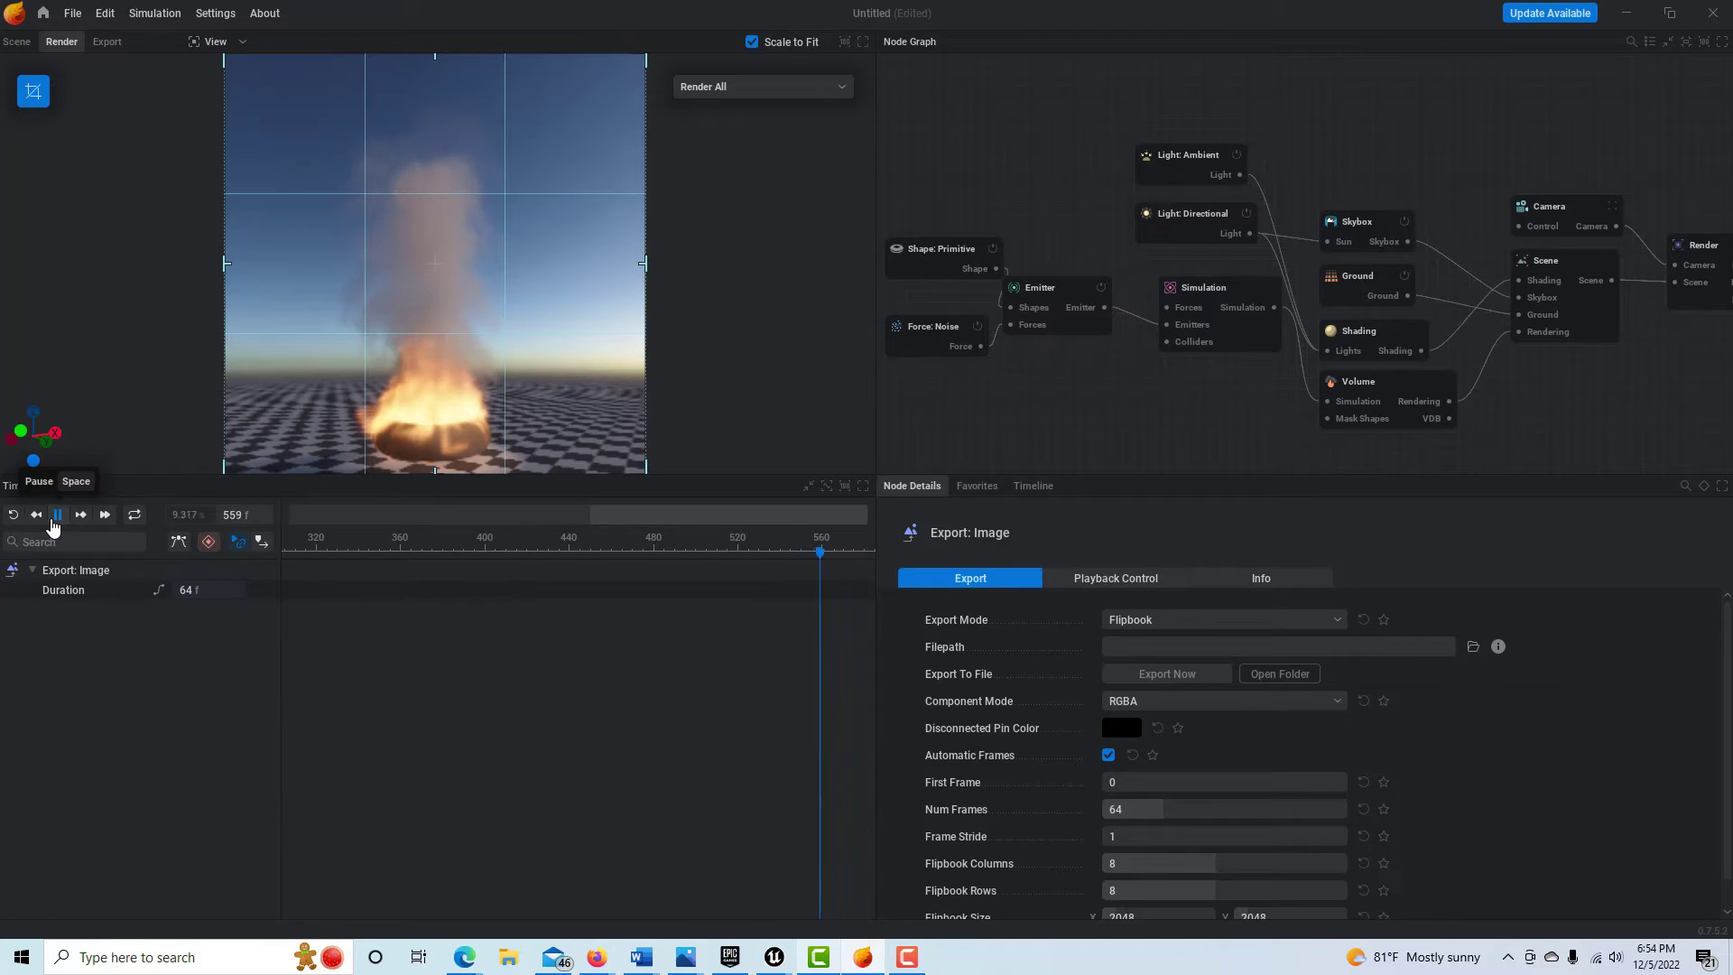
{"action": "left_click", "coordinate": [58, 524]}
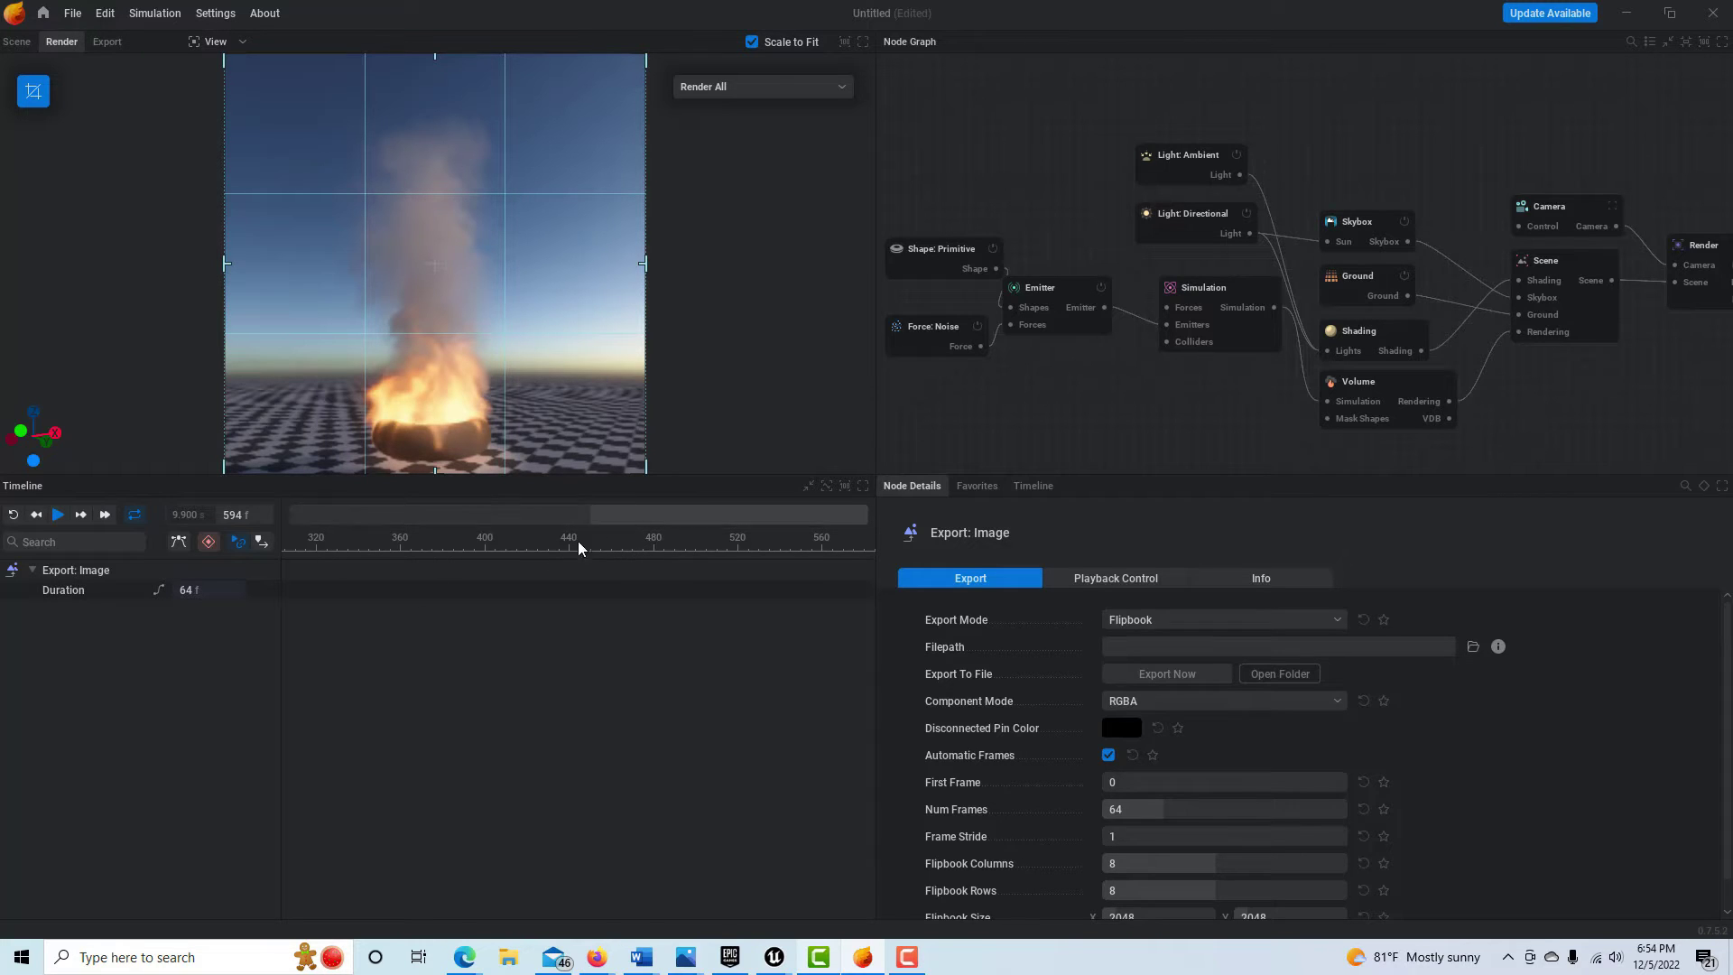
{"action": "left_click_drag", "start_coordinate": [685, 518], "coordinate": [383, 518]}
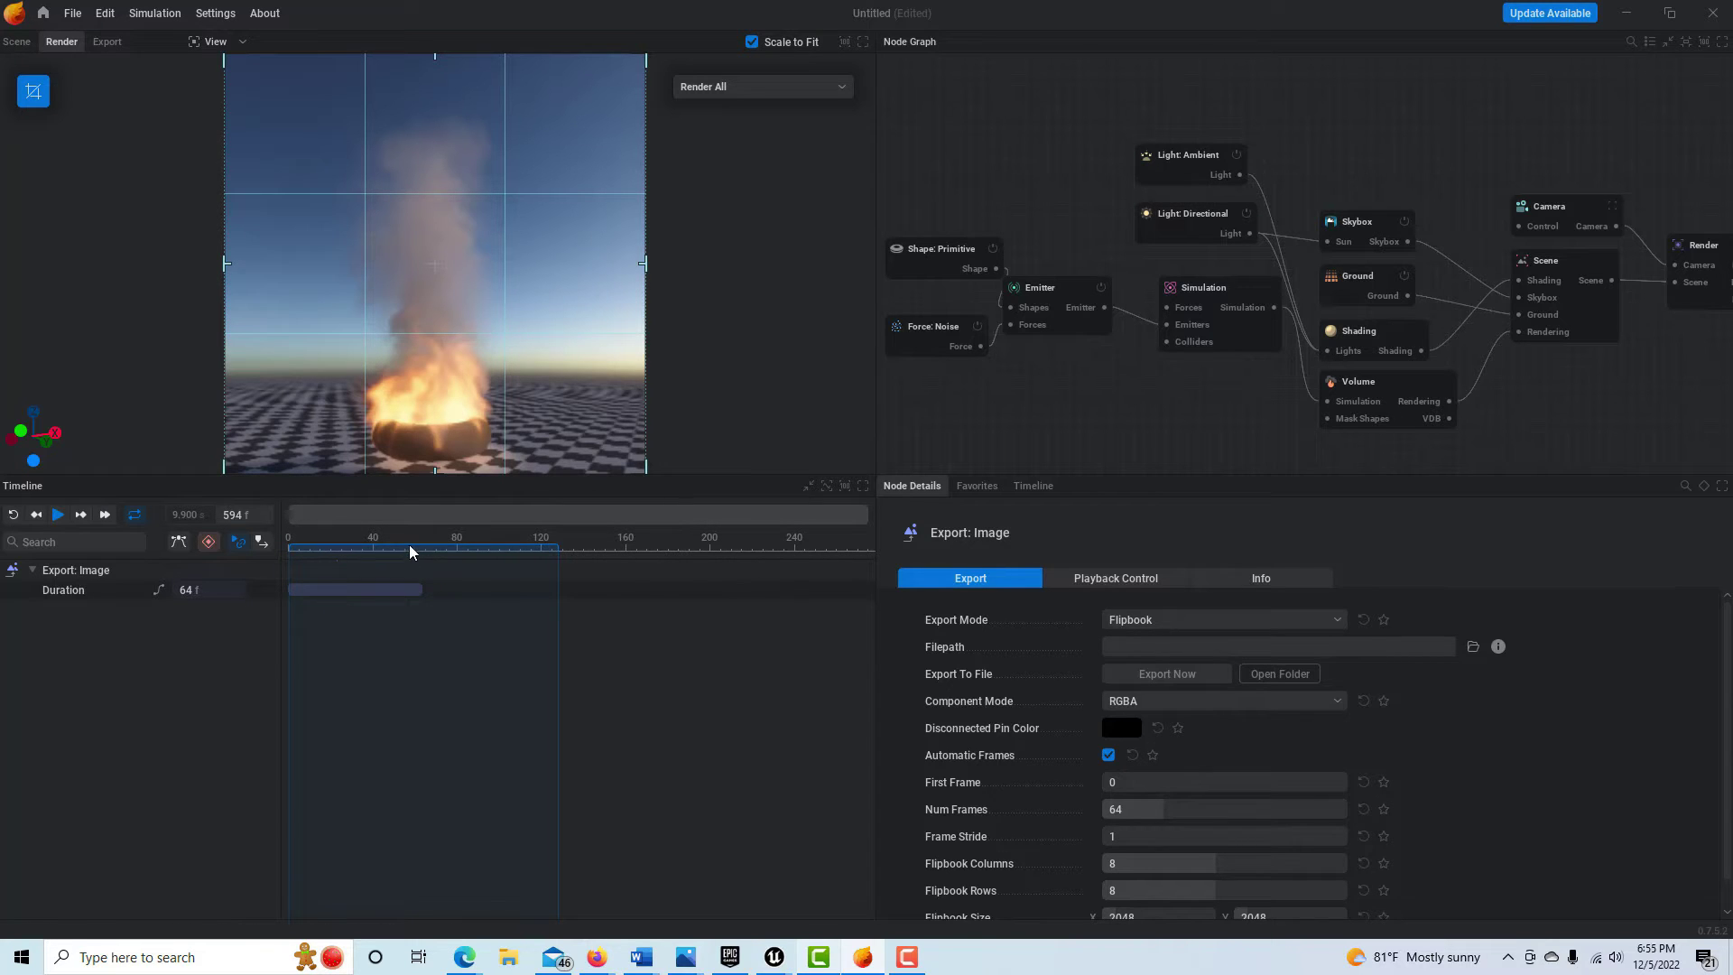
Shift the 64-frame export range later so it spans about frames 400–464
{"action": "left_click_drag", "start_coordinate": [410, 550], "coordinate": [679, 554]}
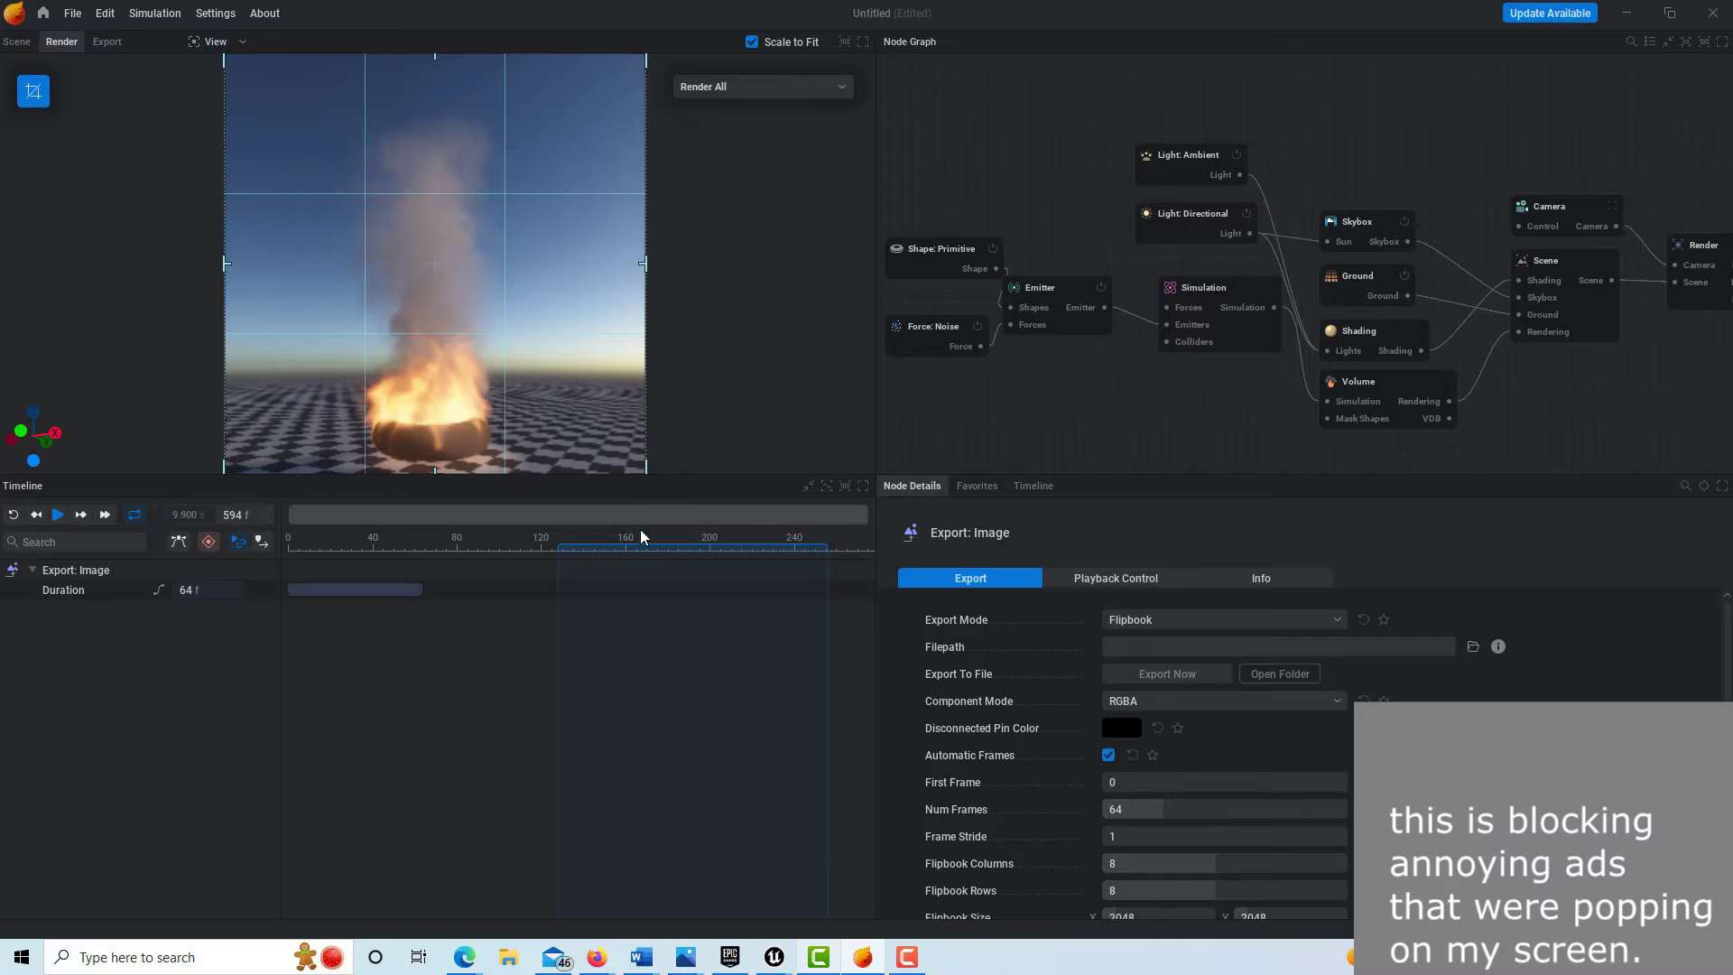
{"action": "middle_click_drag", "start_coordinate": [555, 517], "coordinate": [295, 559]}
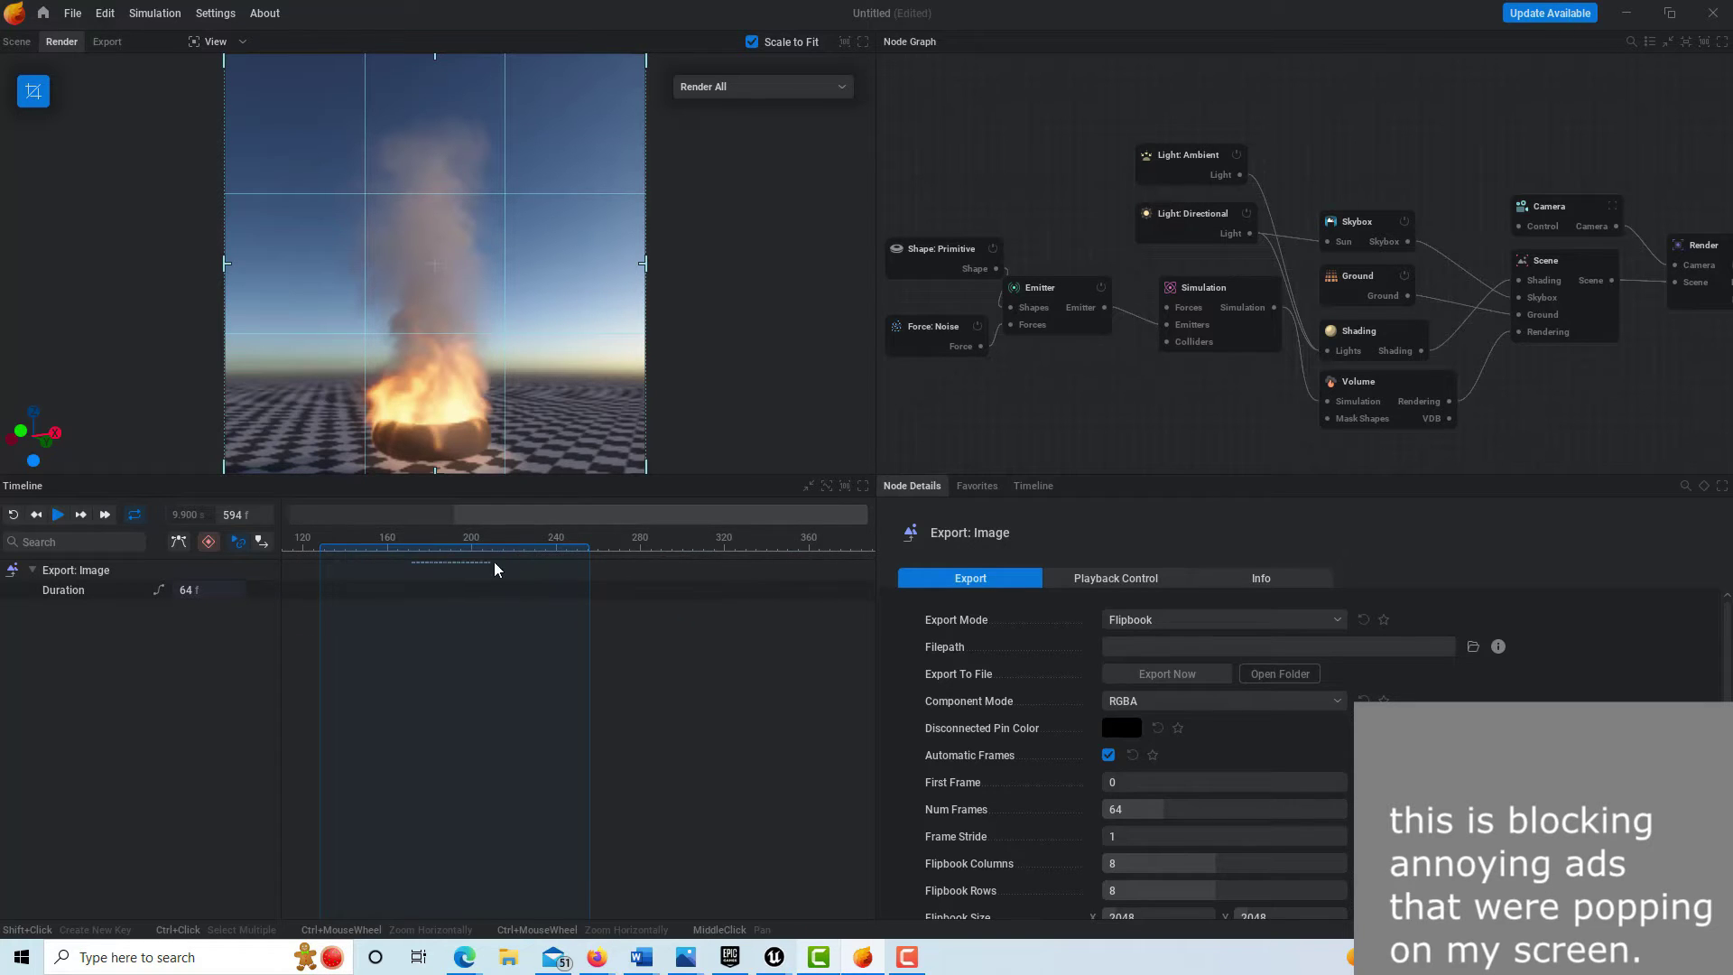
{"action": "left_click_drag", "start_coordinate": [471, 551], "coordinate": [863, 578]}
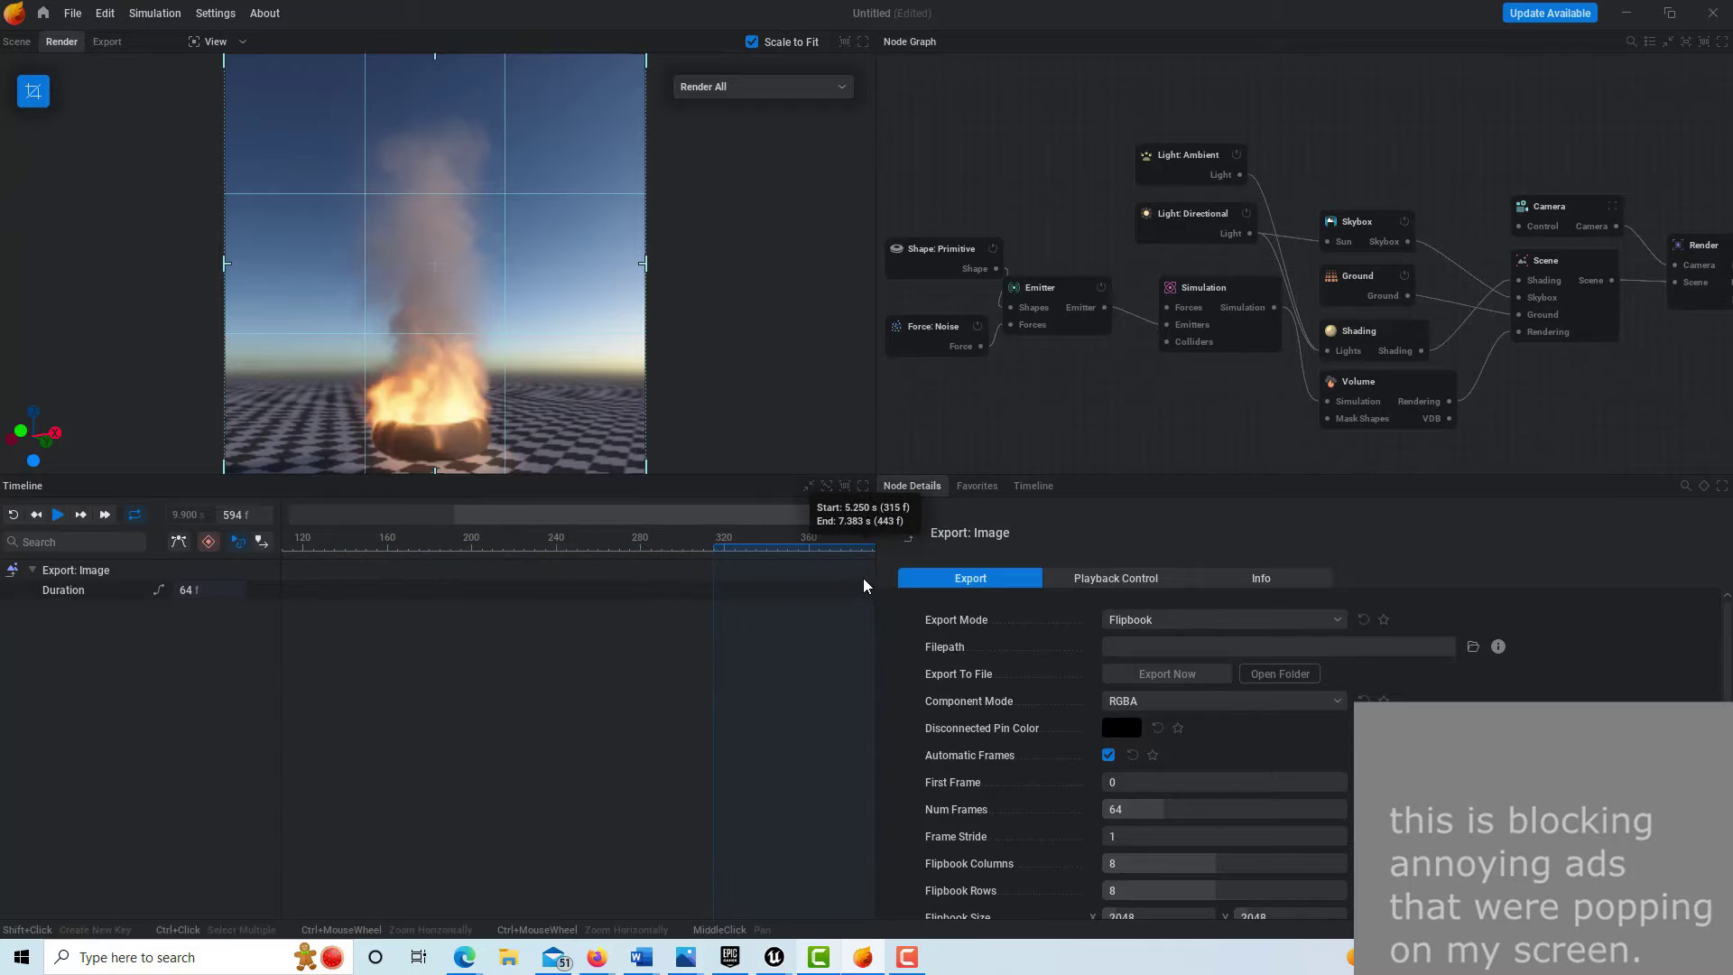
{"action": "left_click_drag", "start_coordinate": [635, 514], "coordinate": [685, 513]}
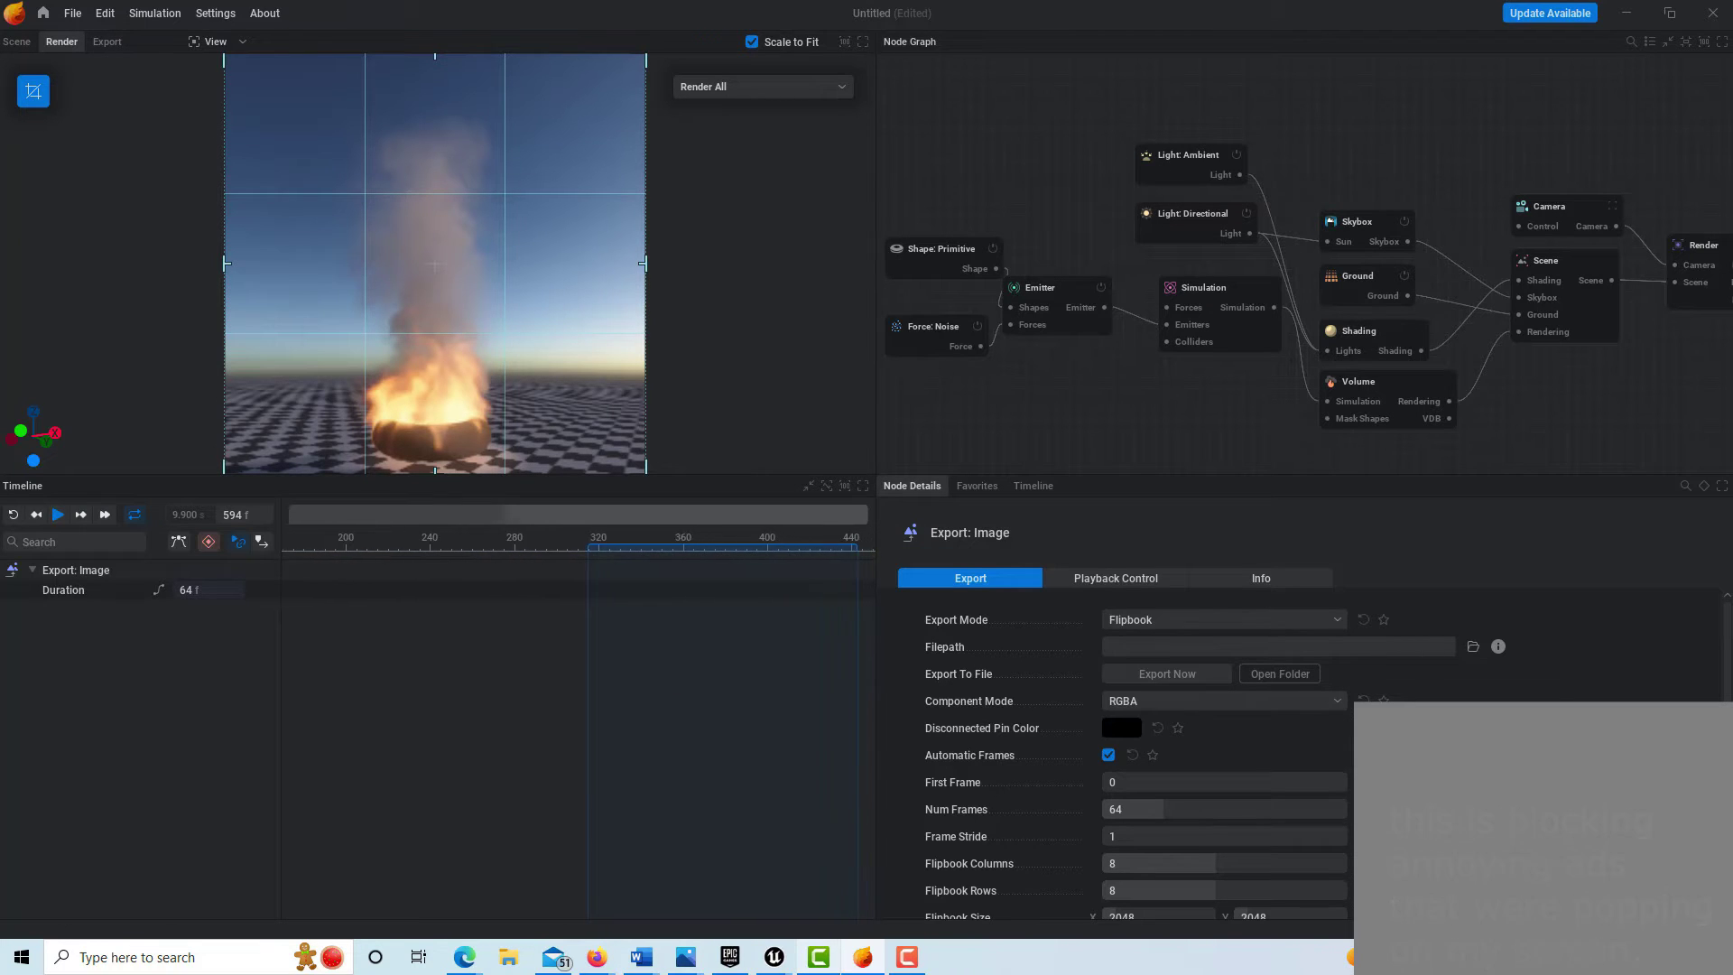
{"action": "middle_click_drag", "start_coordinate": [670, 547], "coordinate": [482, 547]}
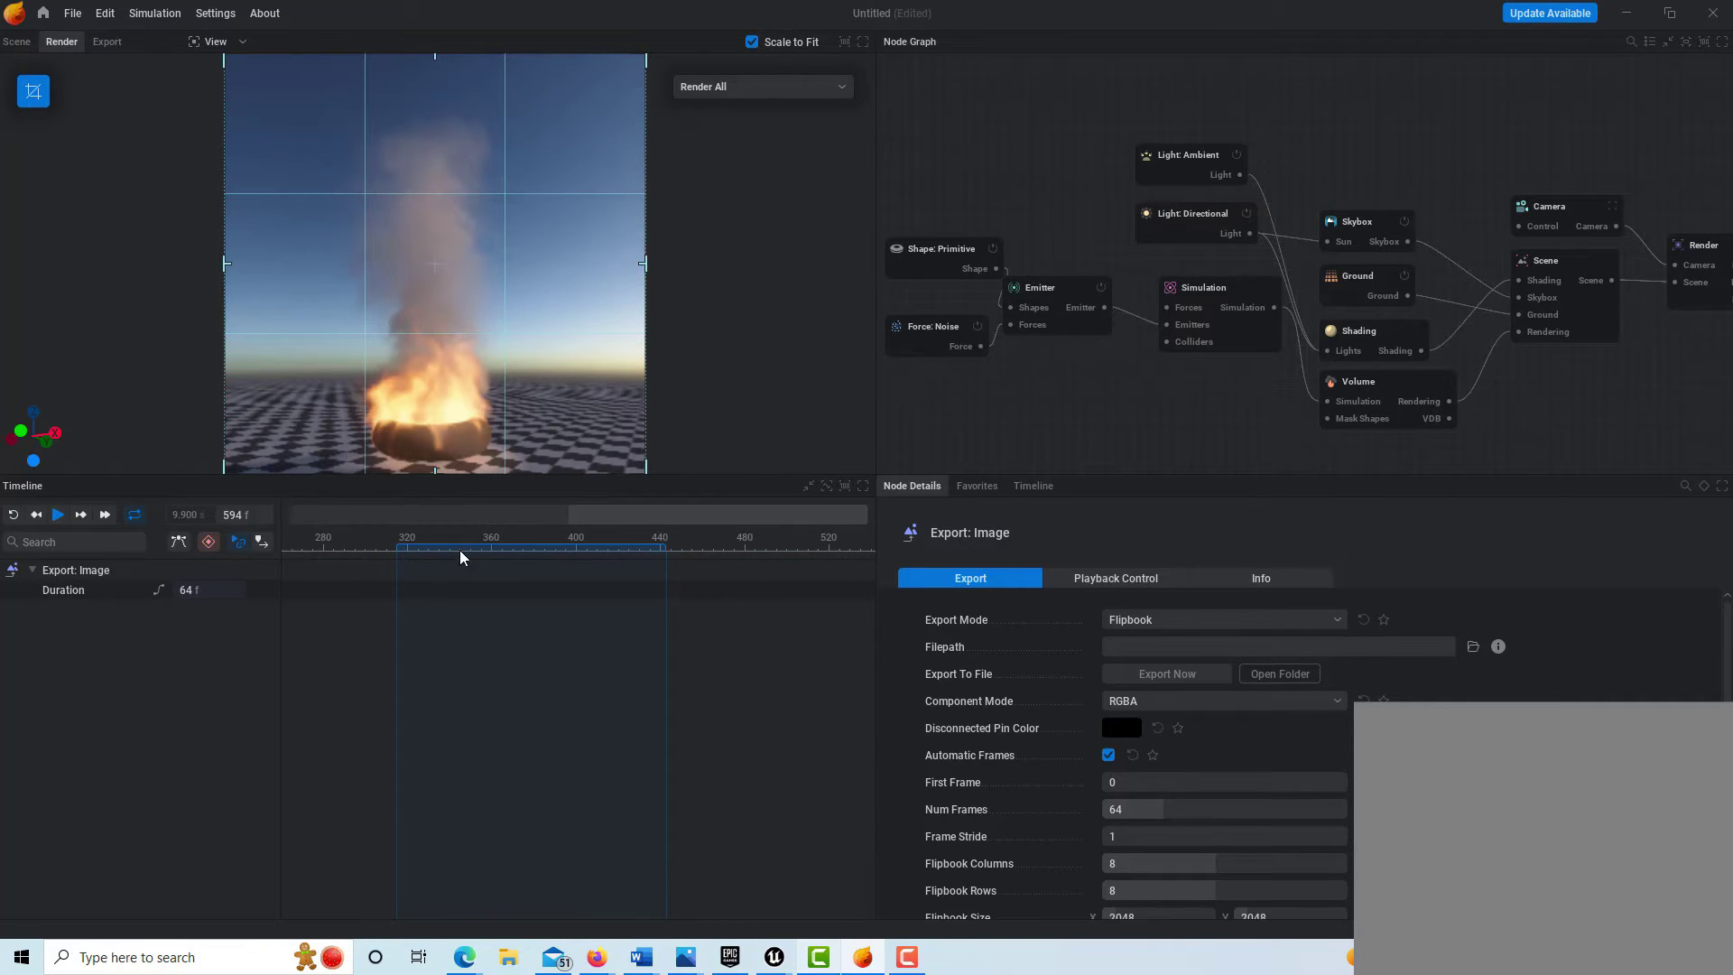
{"action": "left_click_drag", "start_coordinate": [460, 551], "coordinate": [576, 547]}
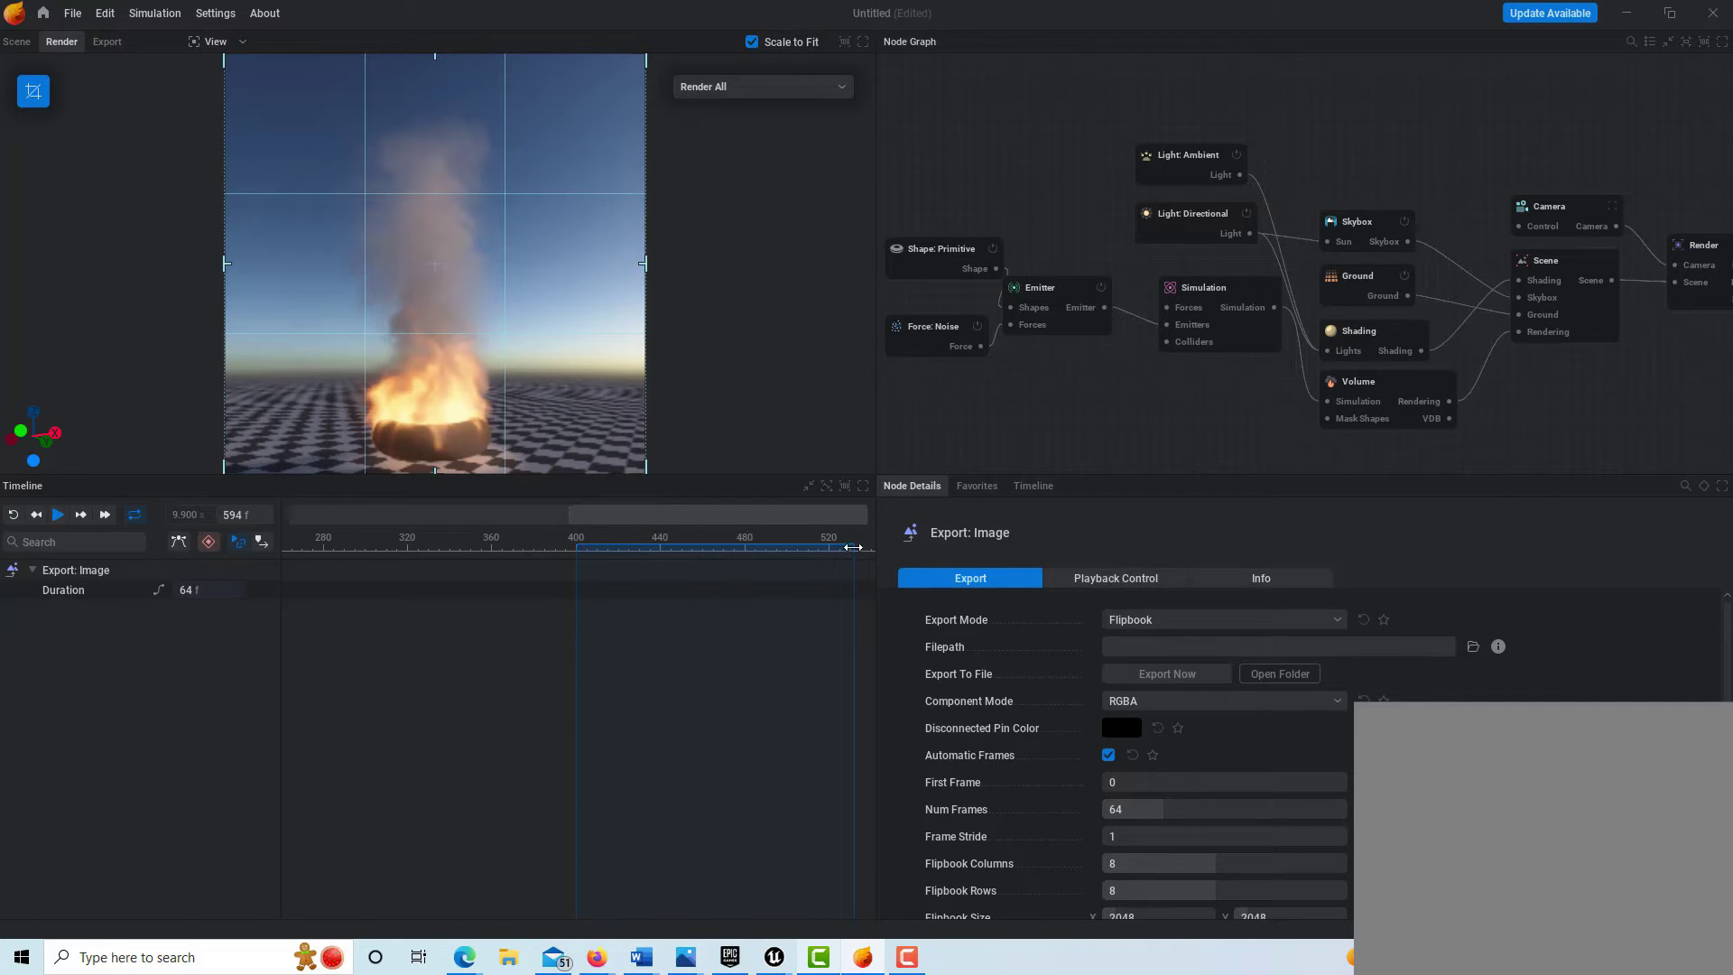
{"action": "left_click_drag", "start_coordinate": [853, 547], "coordinate": [710, 538]}
Enable Alpha under the Render node's Capture Types
{"action": "scroll", "coordinate": [1612, 355], "scroll_direction": "down", "scroll_amount": 2}
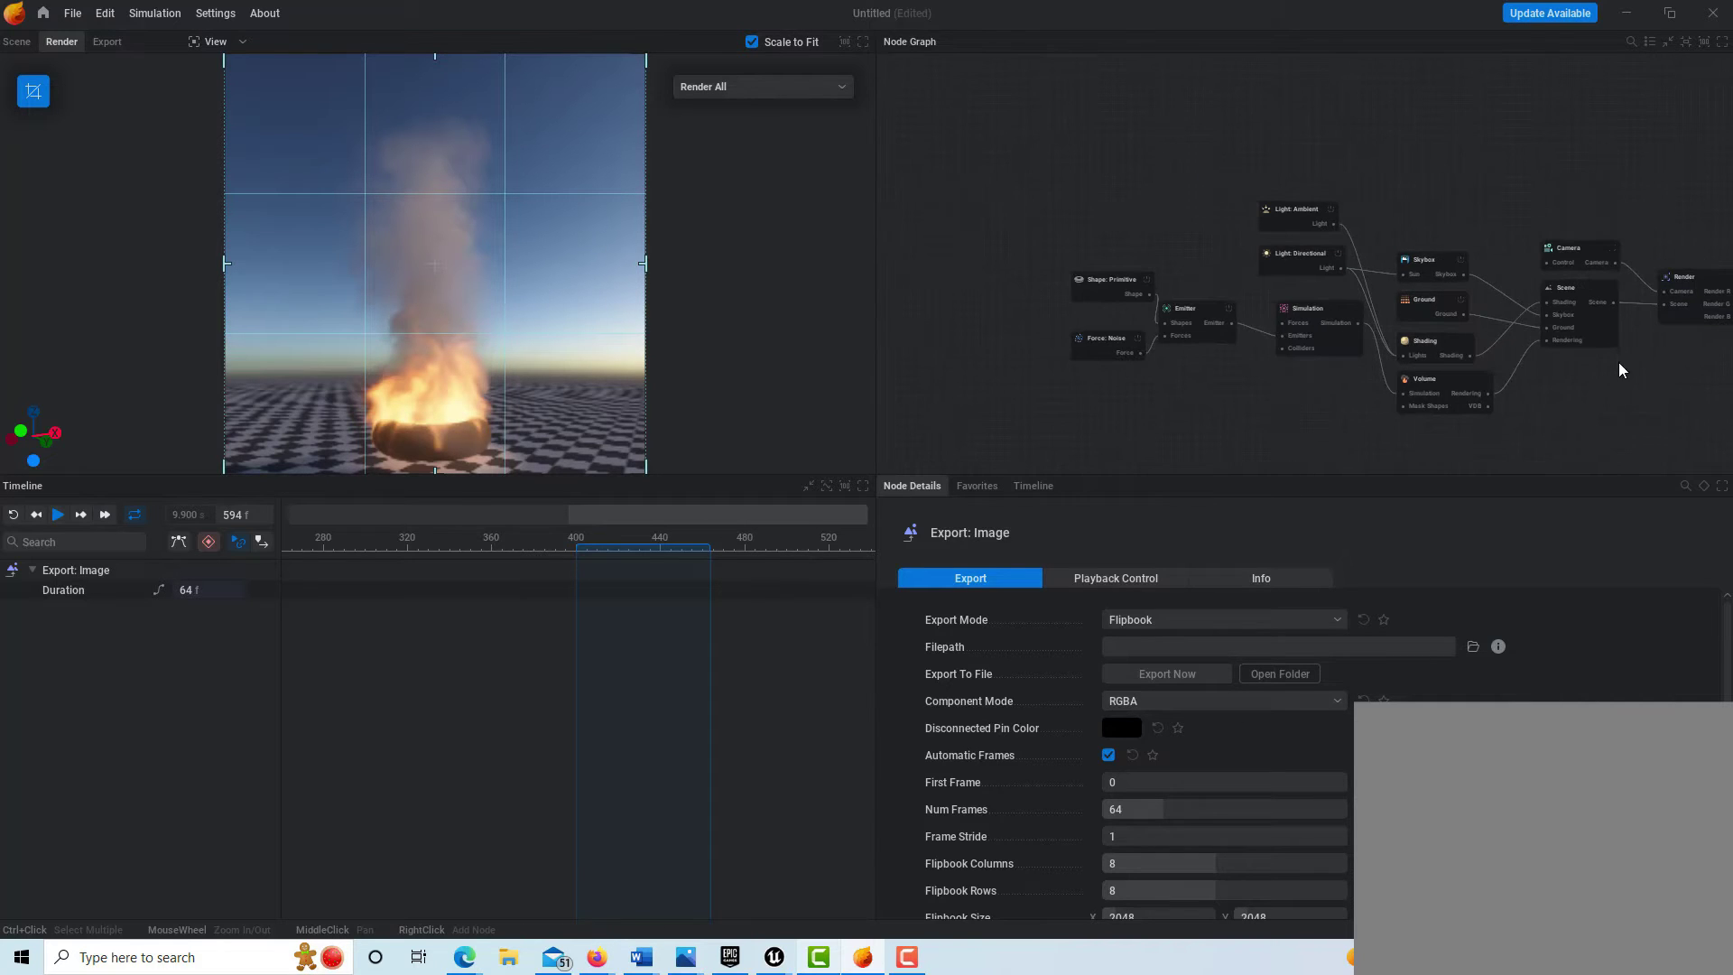
{"action": "scroll", "coordinate": [1623, 370], "scroll_direction": "up", "scroll_amount": 2}
{"action": "middle_click_drag", "start_coordinate": [1616, 368], "coordinate": [1039, 333]}
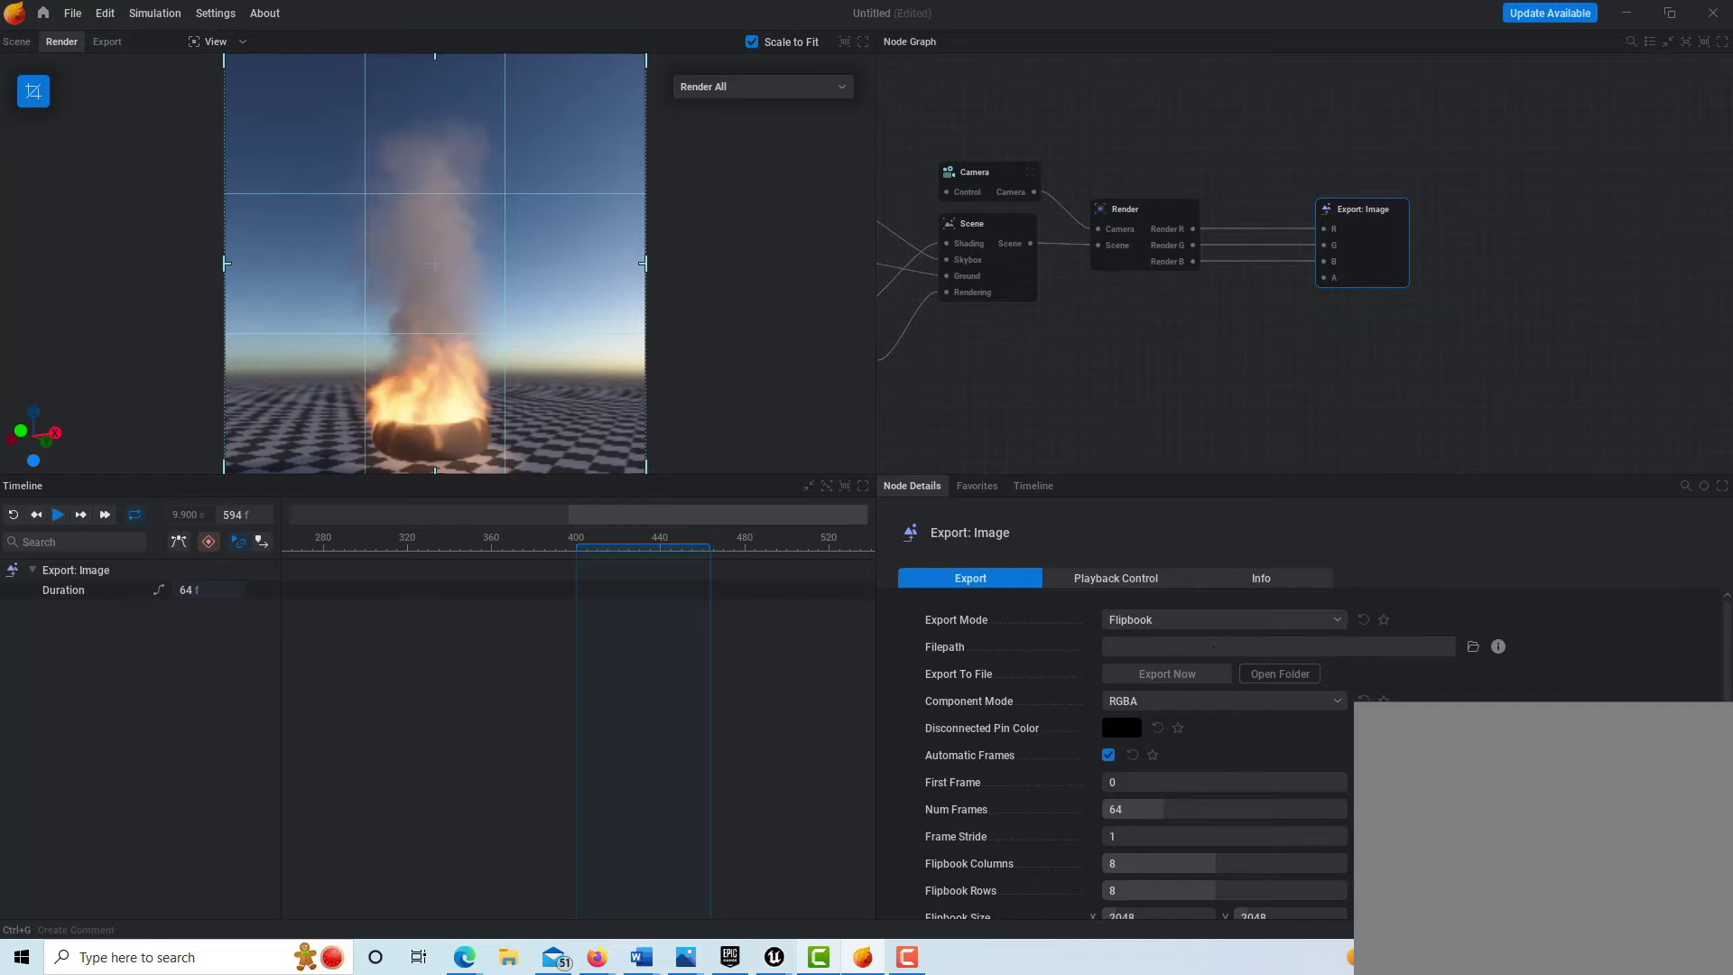
{"action": "scroll", "coordinate": [1215, 756], "scroll_direction": "down", "scroll_amount": 1}
{"action": "scroll", "coordinate": [1214, 755], "scroll_direction": "up", "scroll_amount": 1}
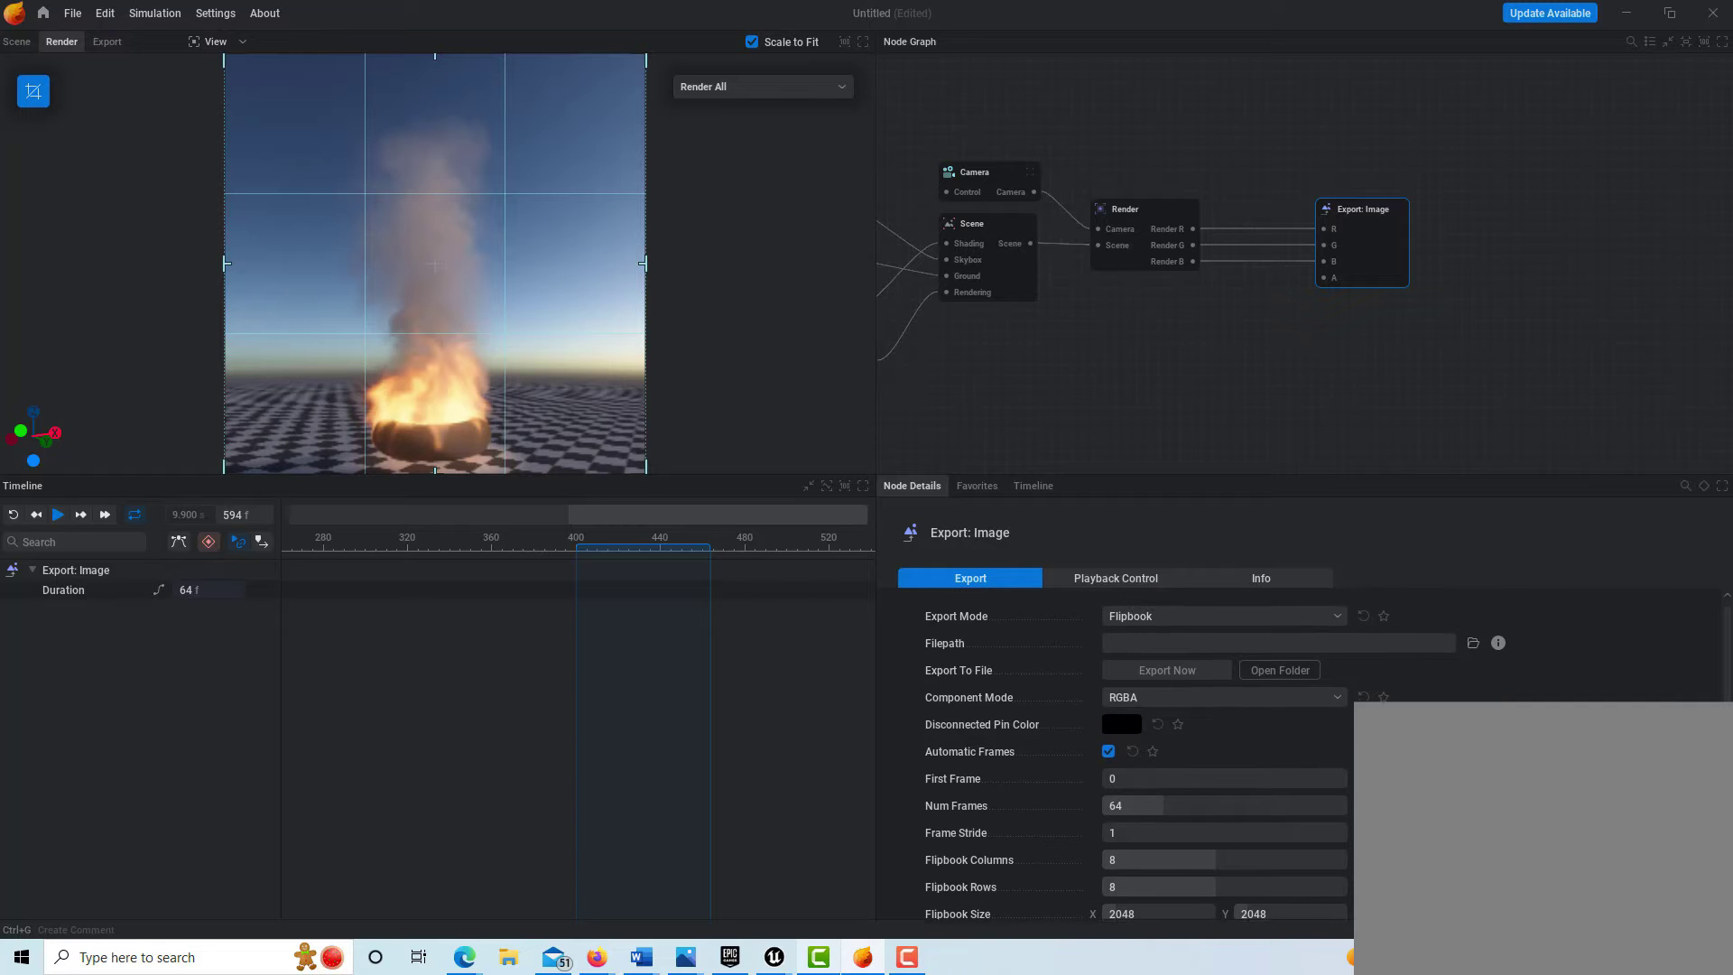
{"action": "left_click", "coordinate": [1155, 231]}
{"action": "scroll", "coordinate": [1280, 713], "scroll_direction": "down", "scroll_amount": 3}
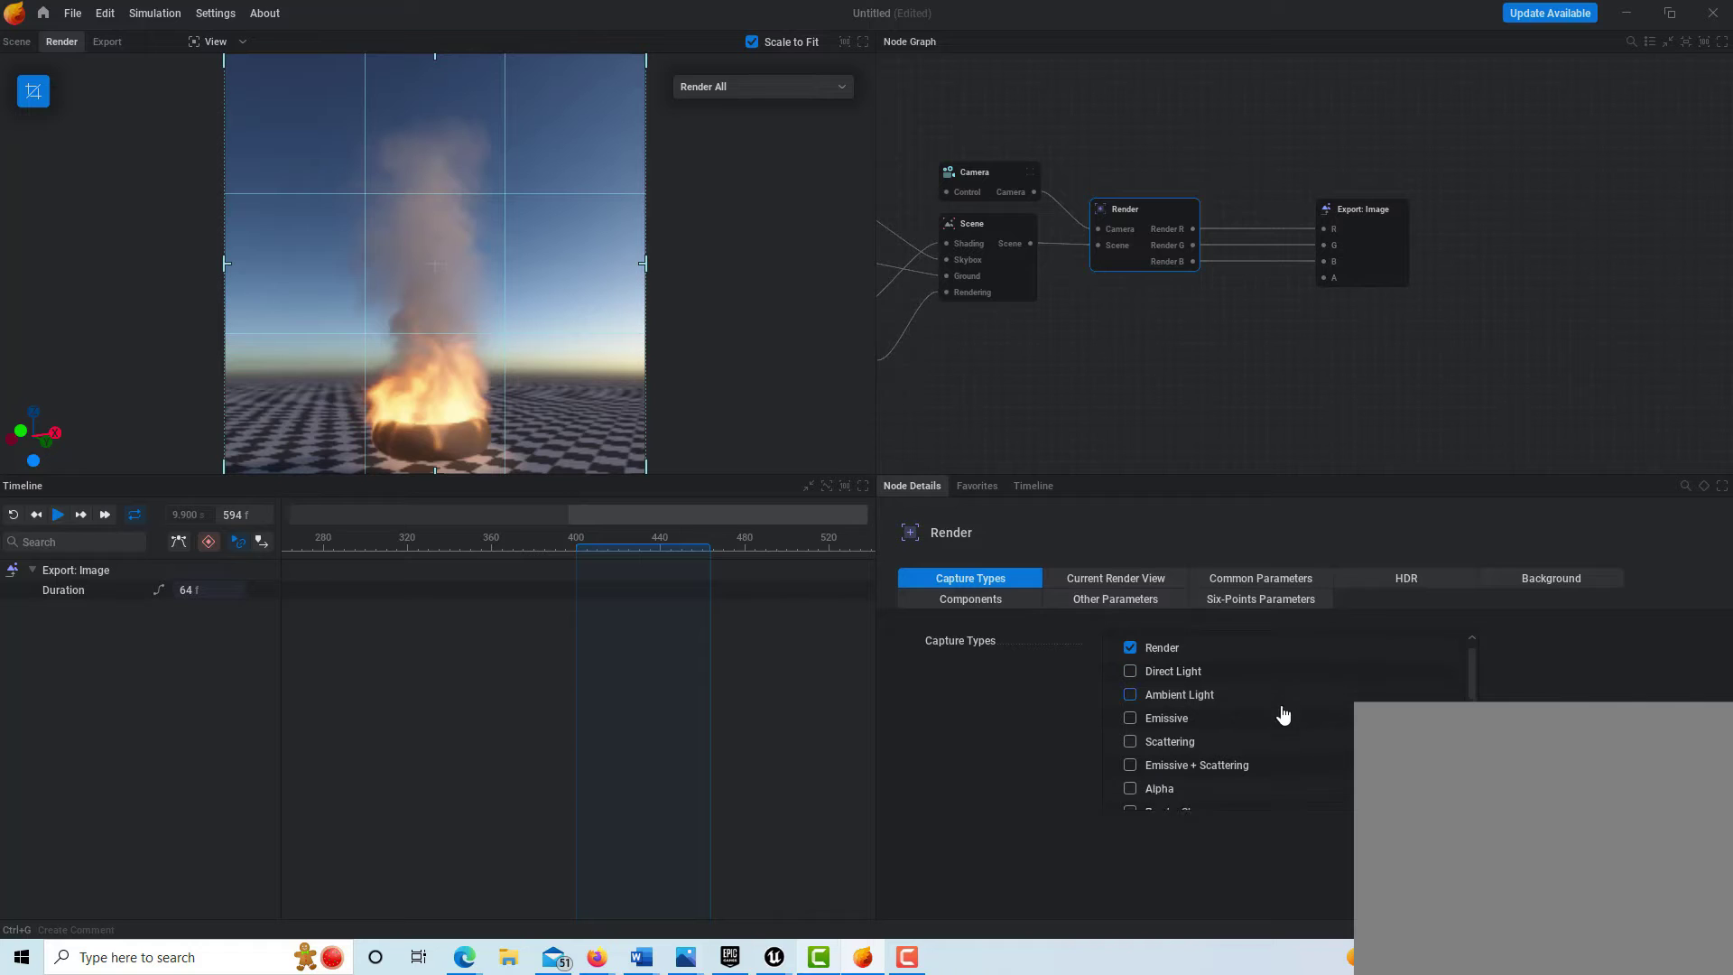
{"action": "left_click", "coordinate": [1130, 734]}
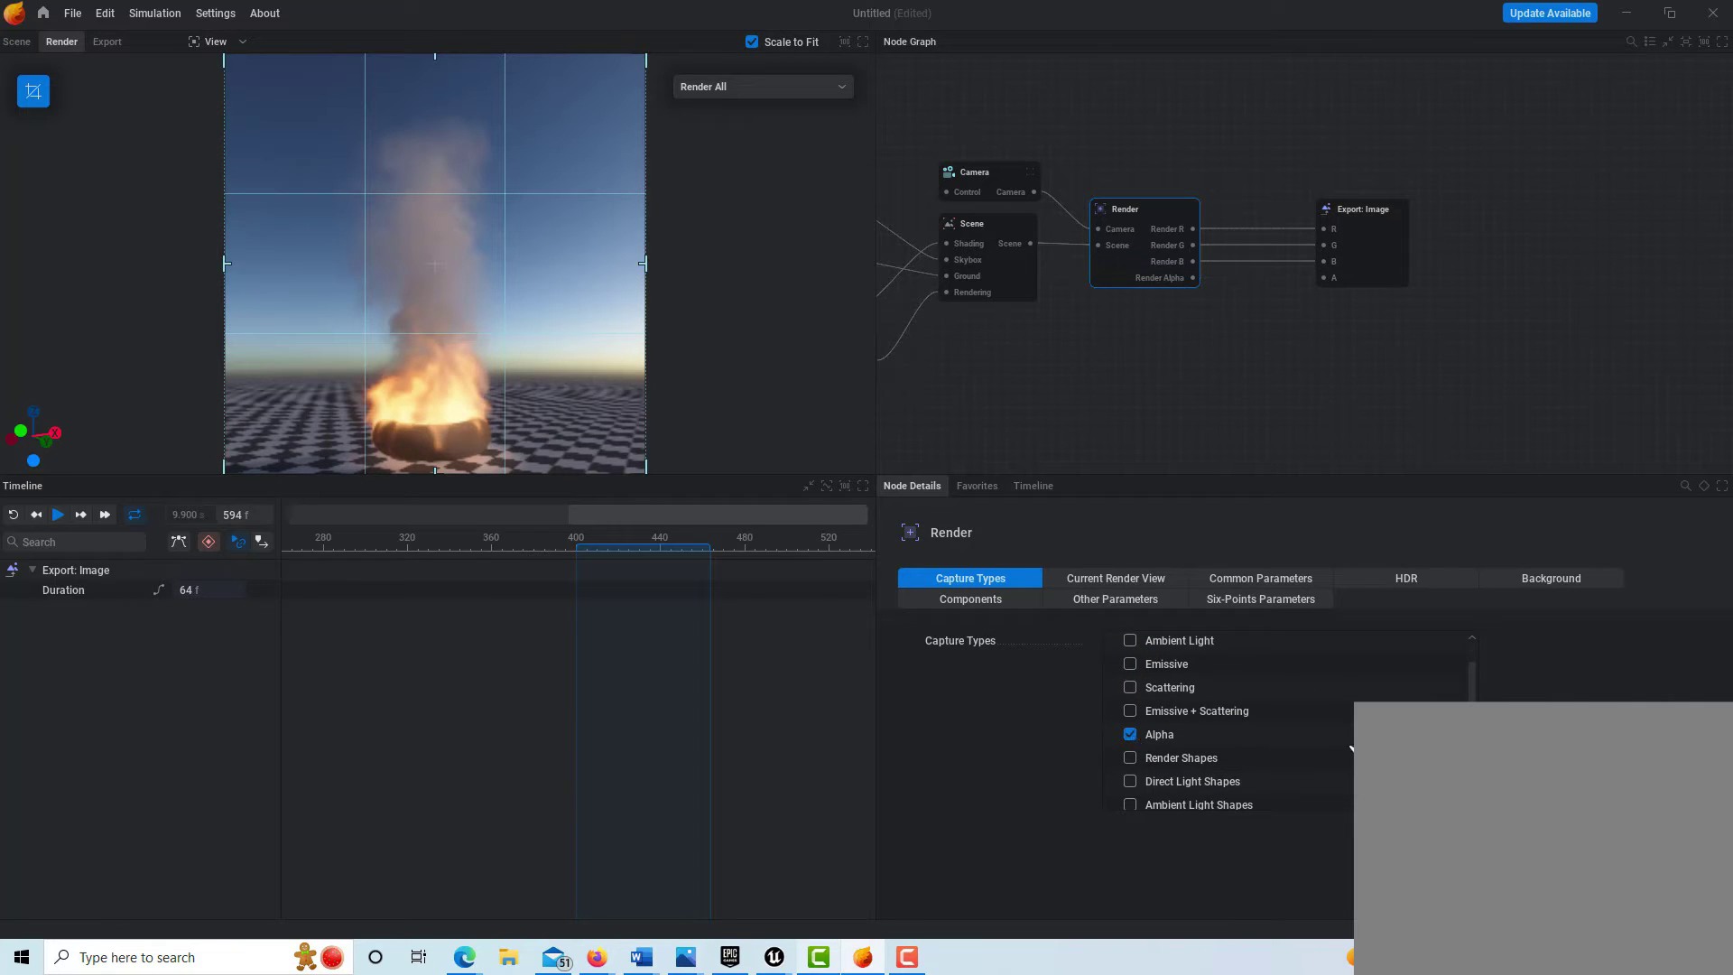
Select the Export: Image node and edit its First Frame field to 400
{"action": "scroll", "coordinate": [1334, 731], "scroll_direction": "up", "scroll_amount": 3}
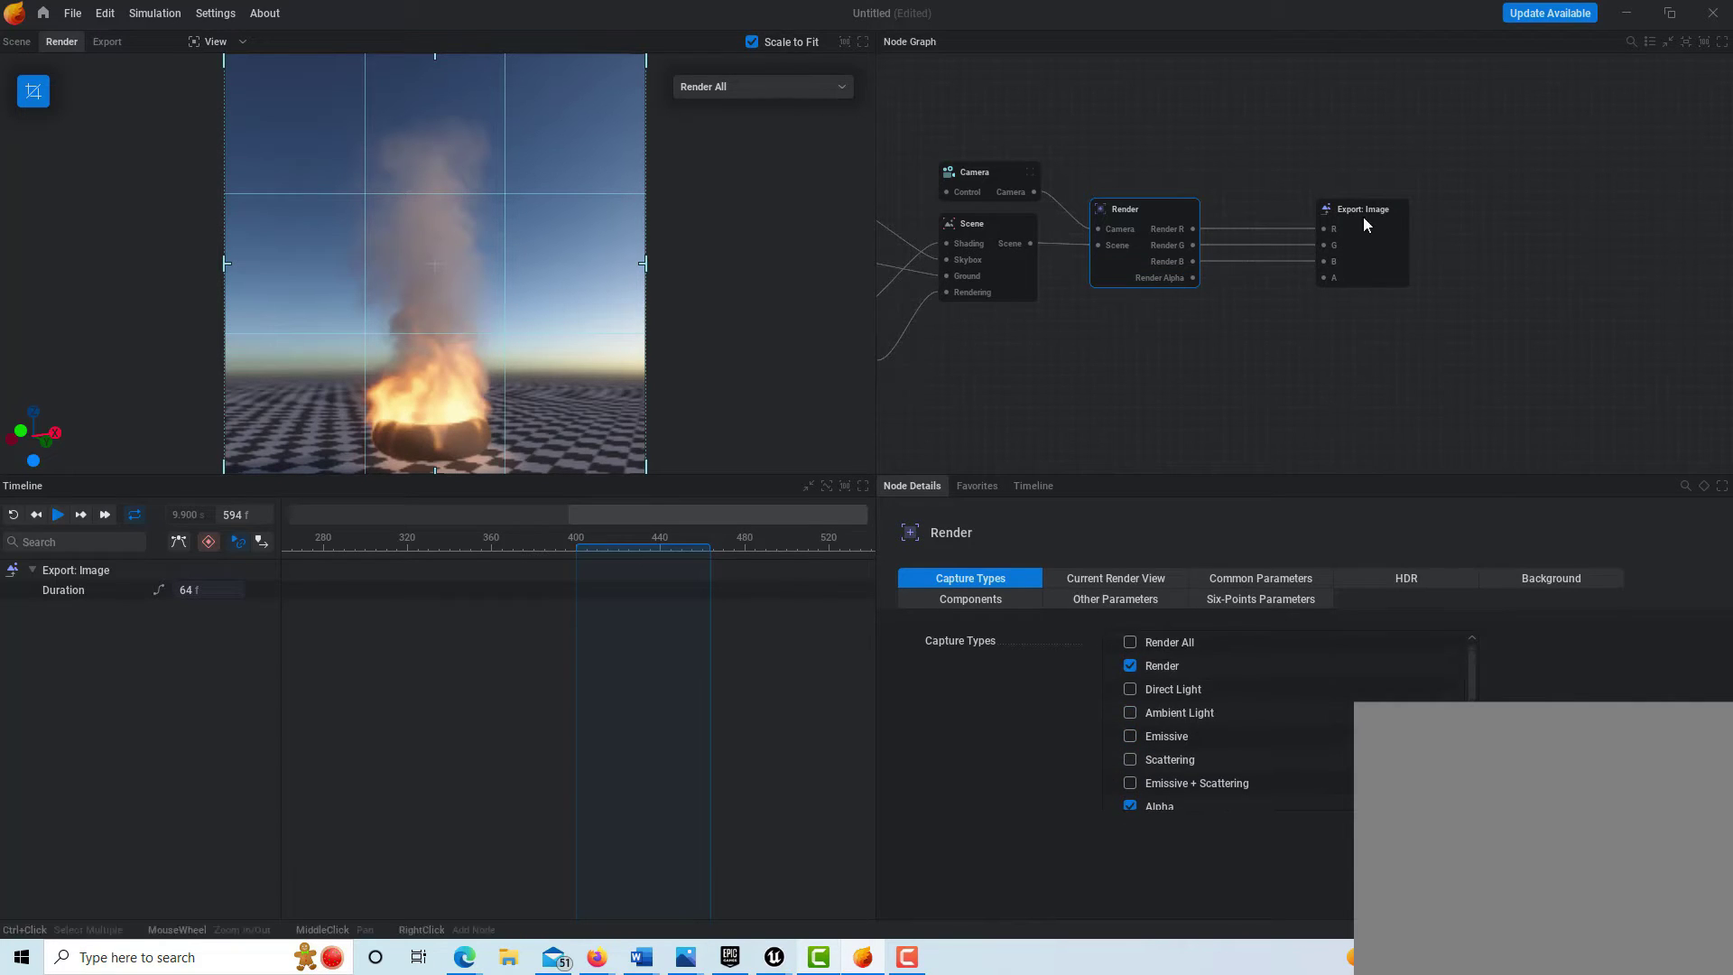
{"action": "left_click", "coordinate": [1379, 265]}
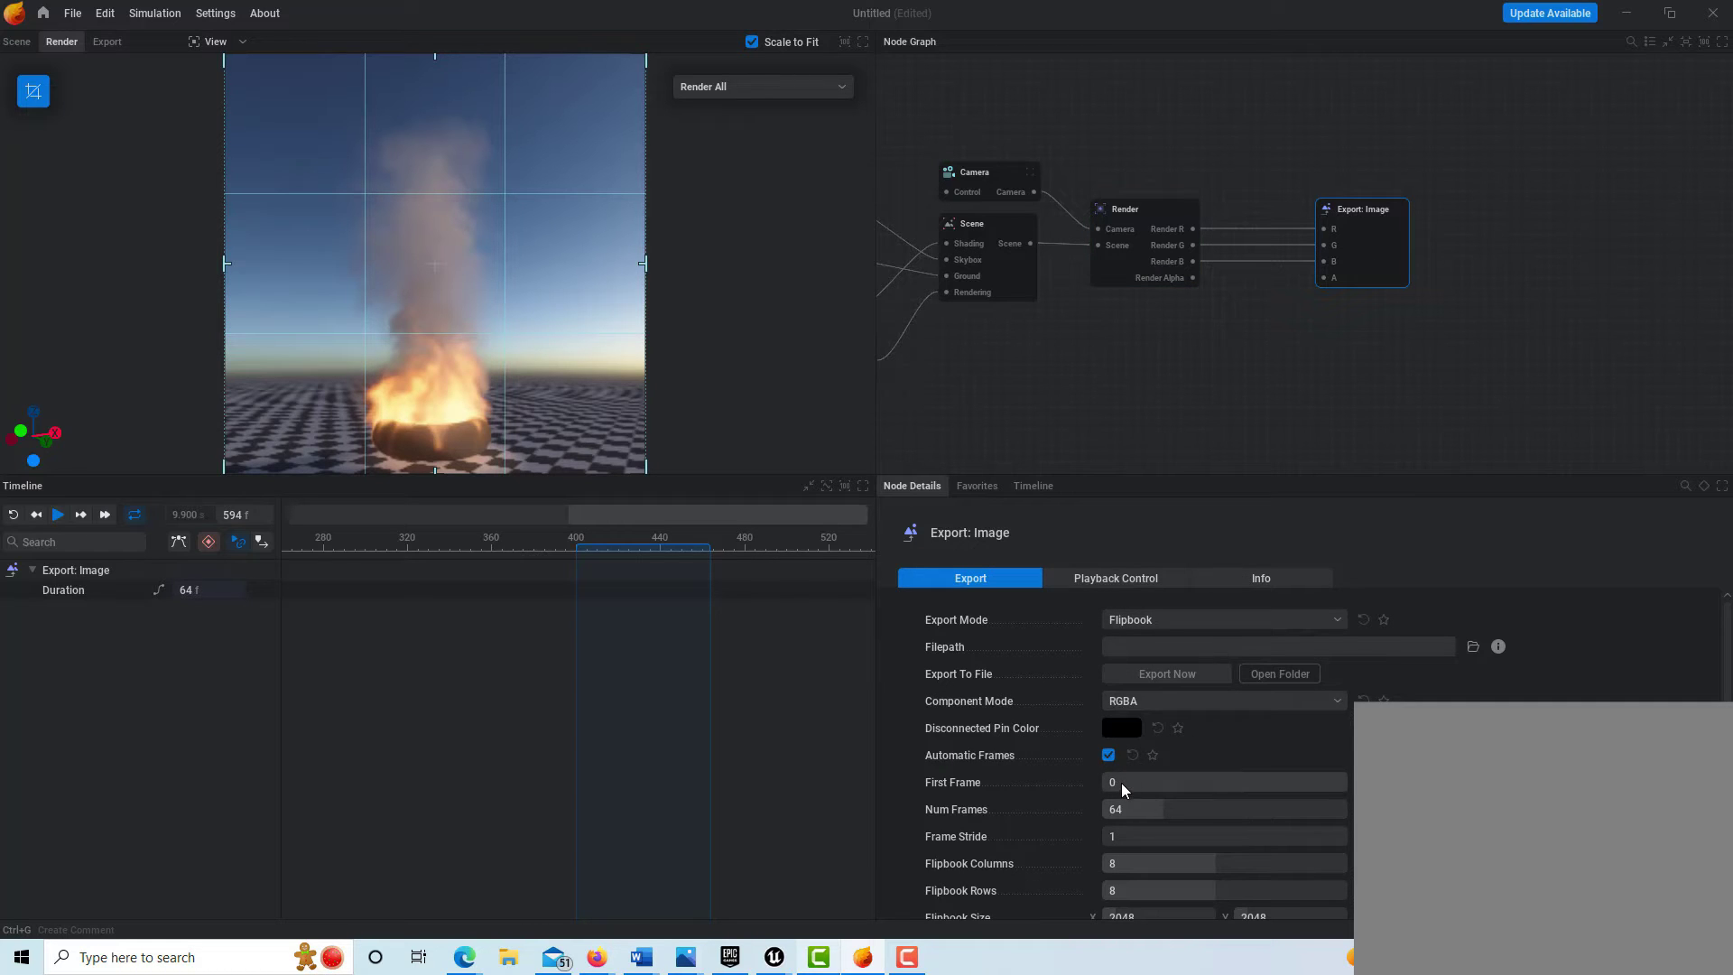
{"action": "left_click", "coordinate": [1178, 781]}
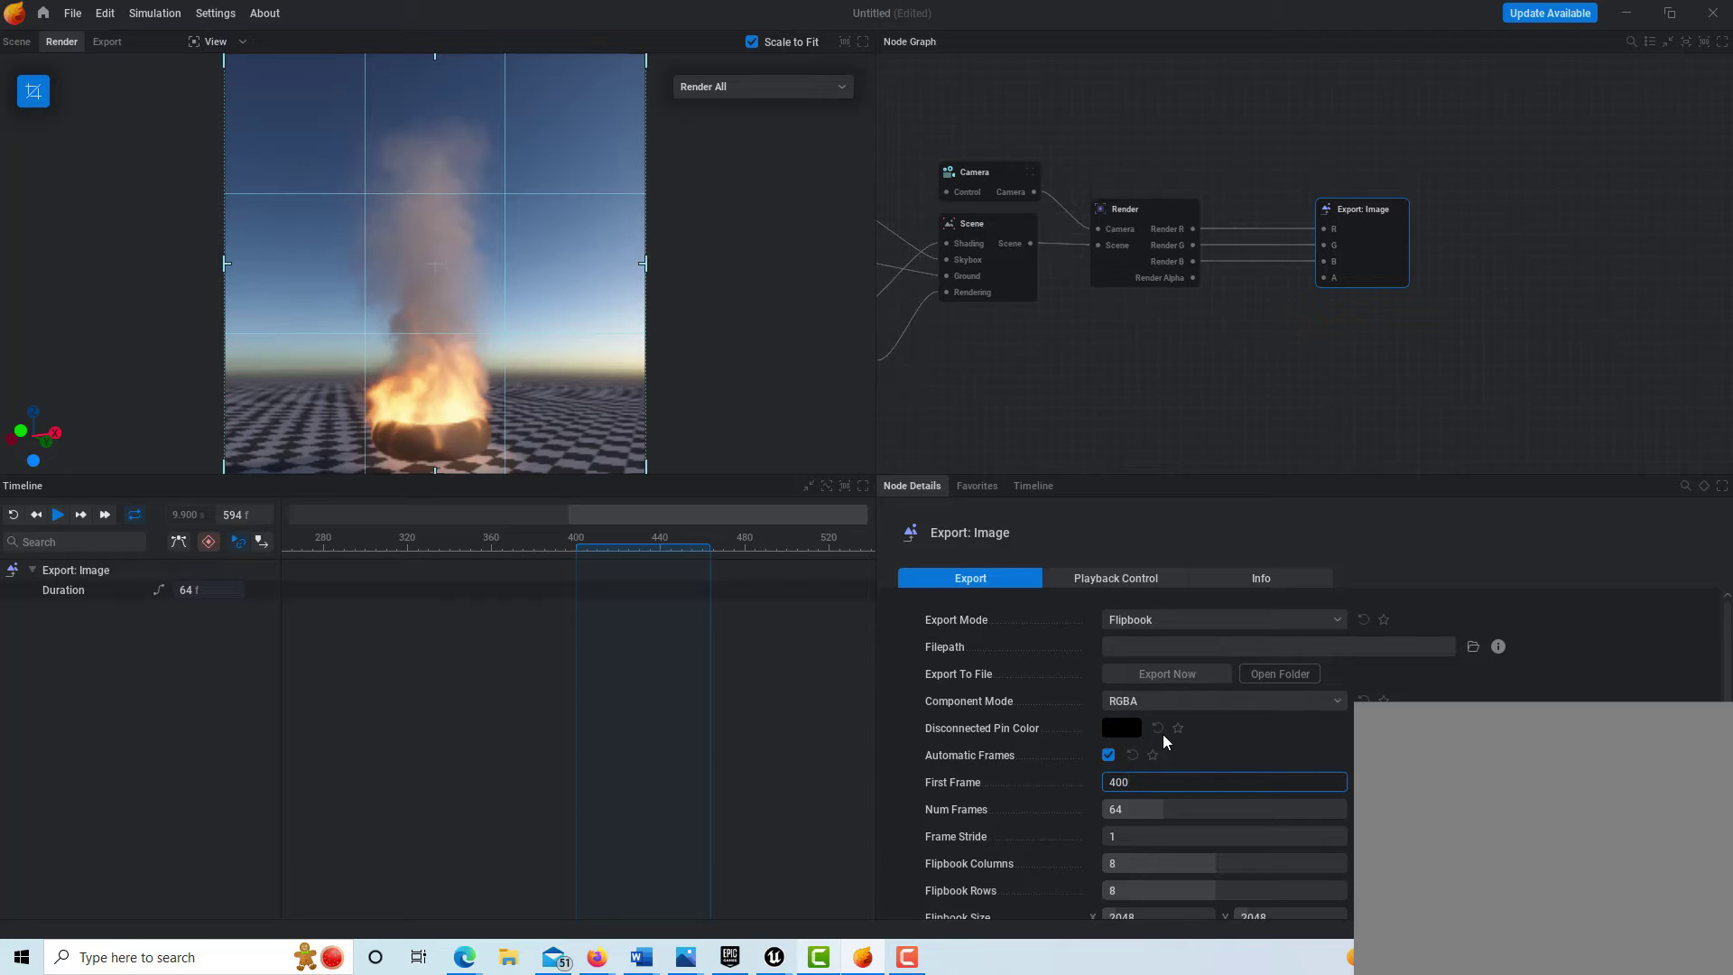
Commit First Frame 400 and set the Flipbook Size to 256 × 256
{"action": "key", "text": "Return"}
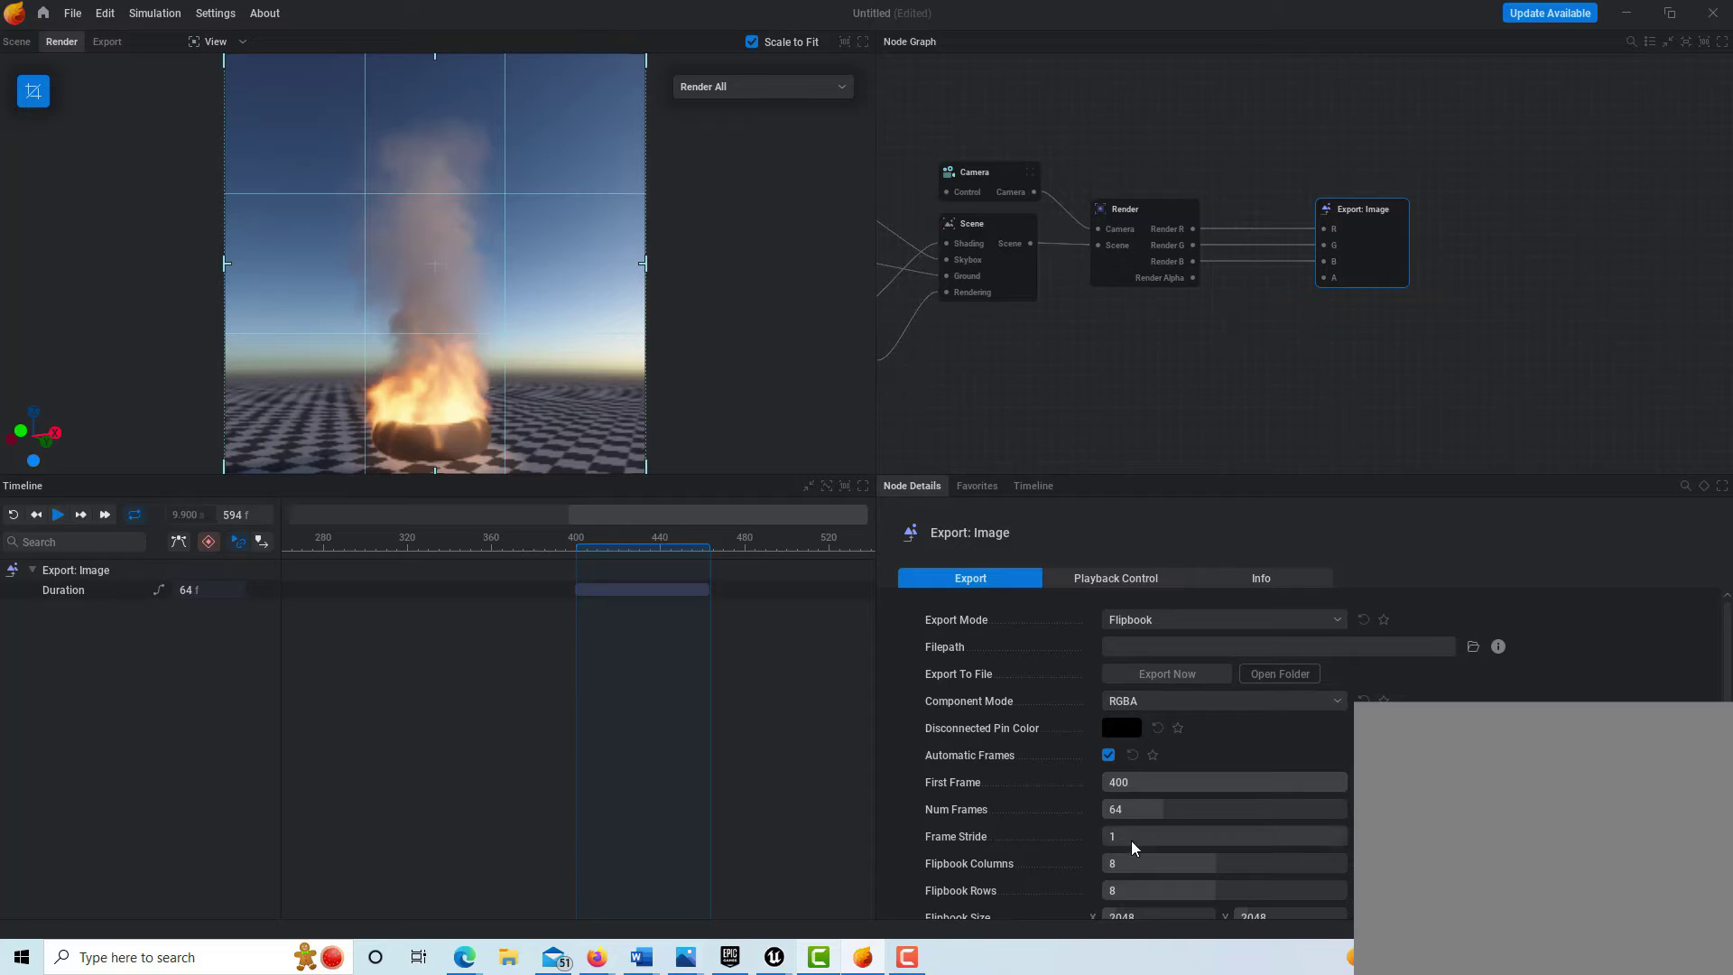
{"action": "scroll", "coordinate": [1125, 847], "scroll_direction": "down", "scroll_amount": 1}
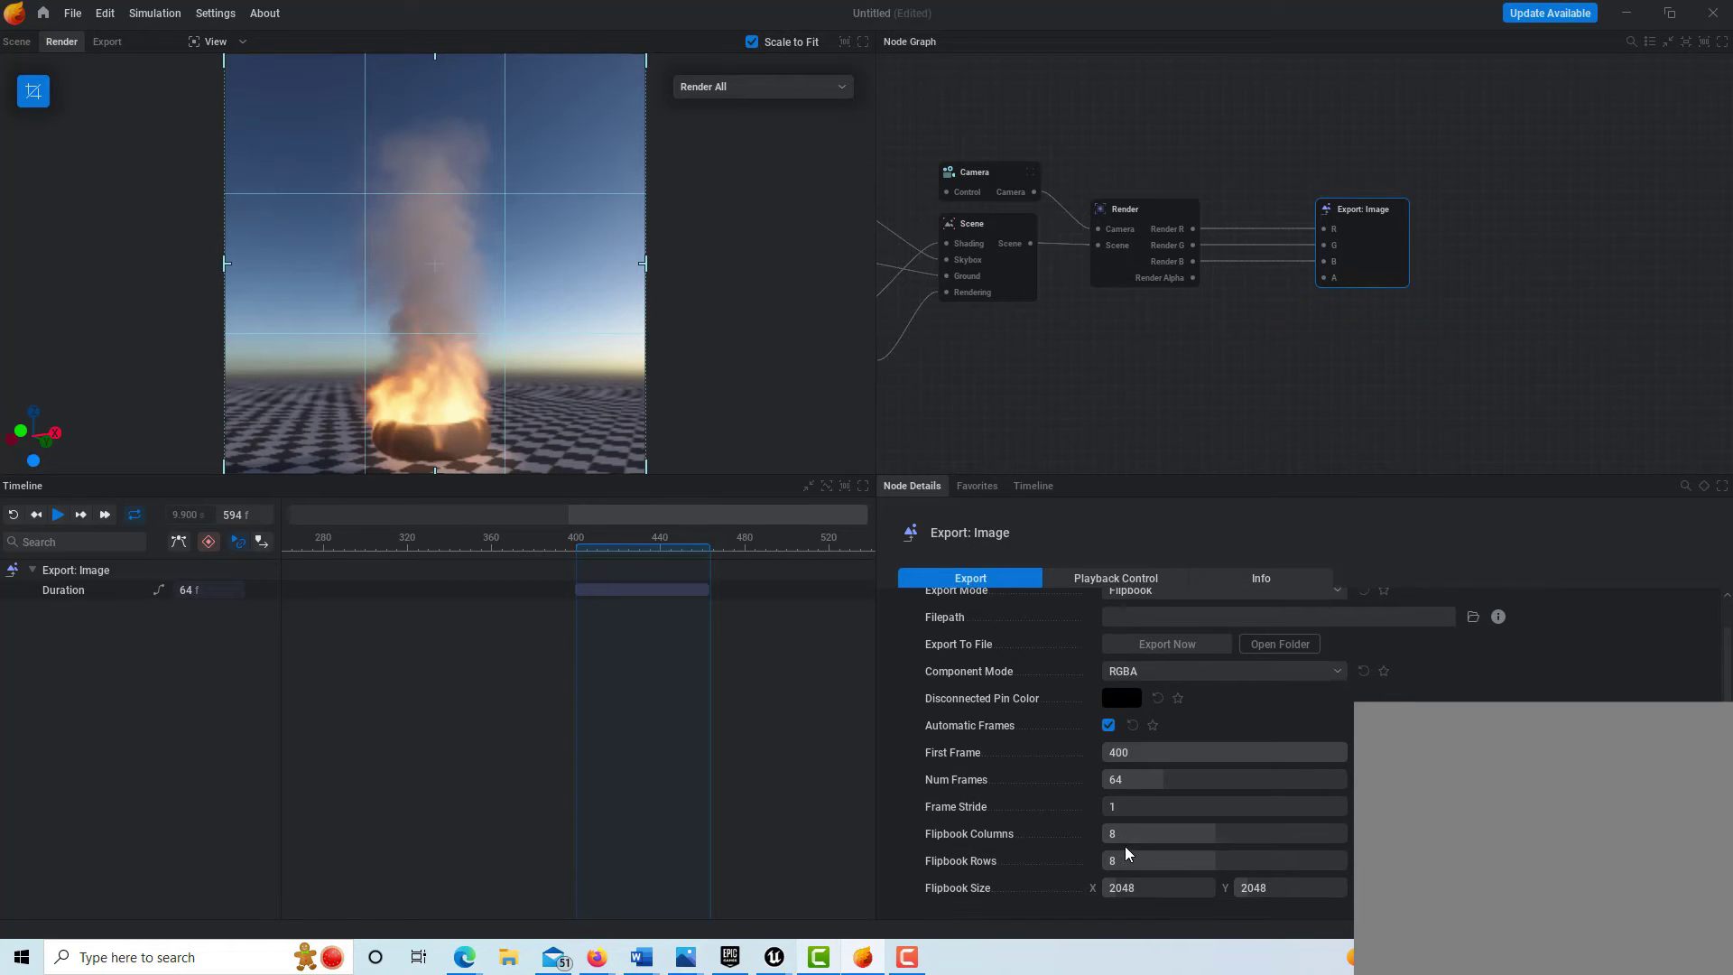
{"action": "left_click", "coordinate": [1122, 890]}
{"action": "type", "text": "256"}
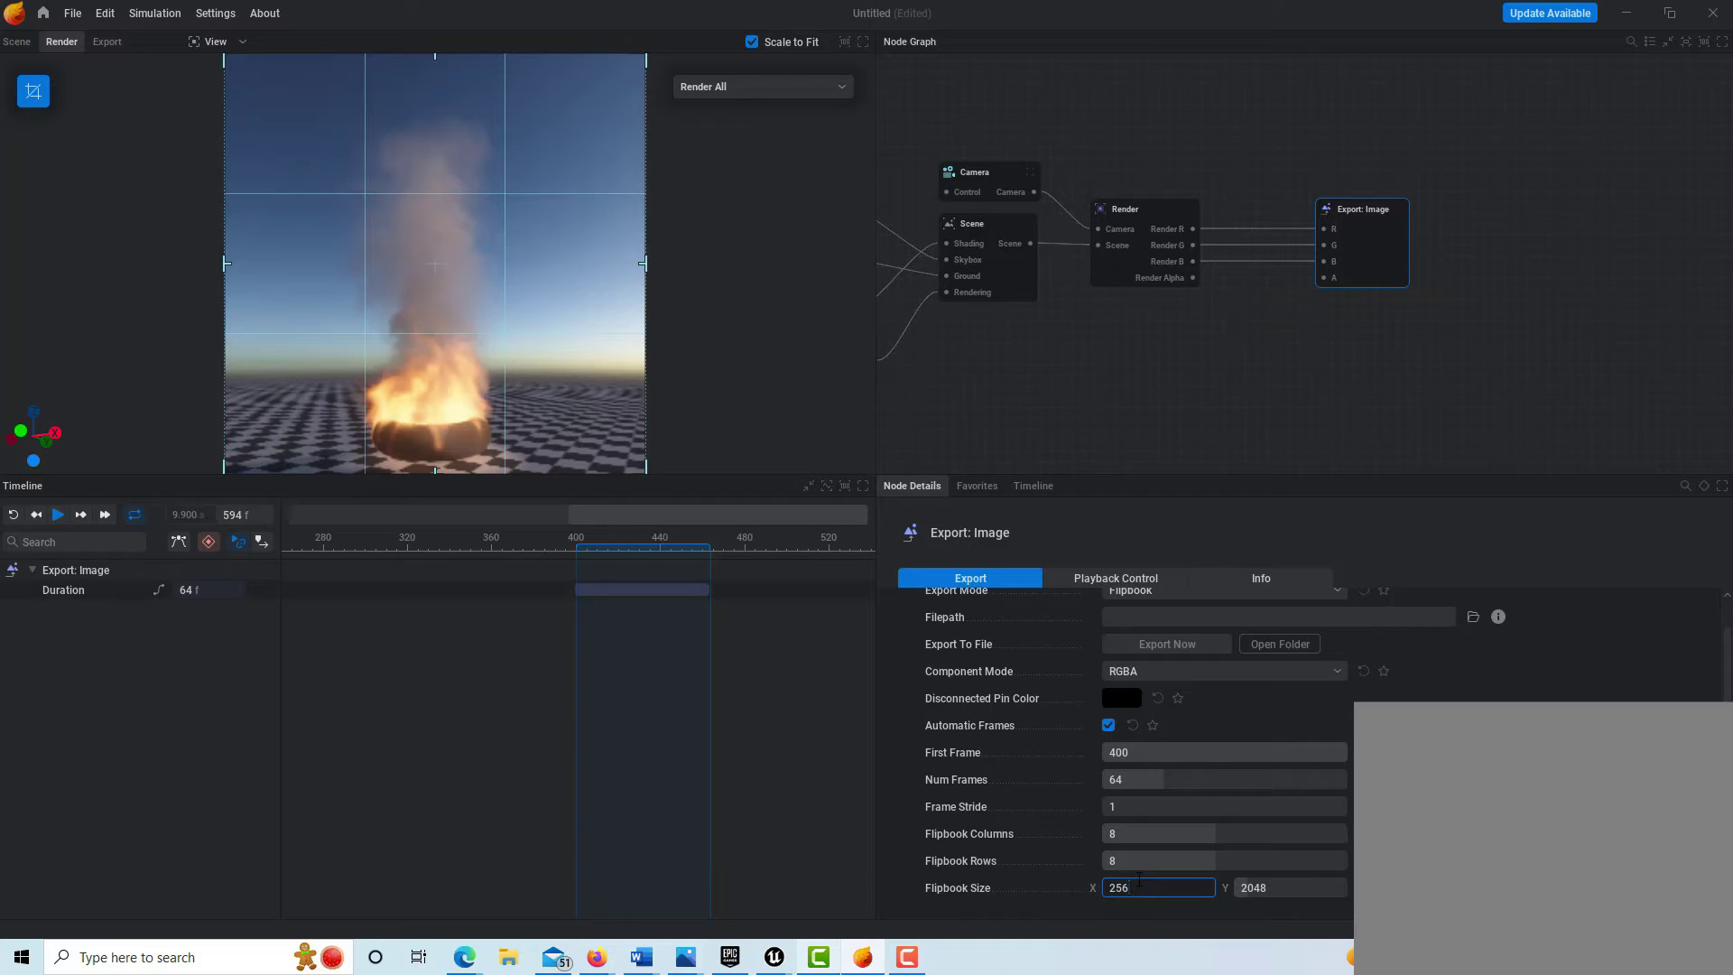
{"action": "key", "text": "Tab"}
{"action": "type", "text": "256"}
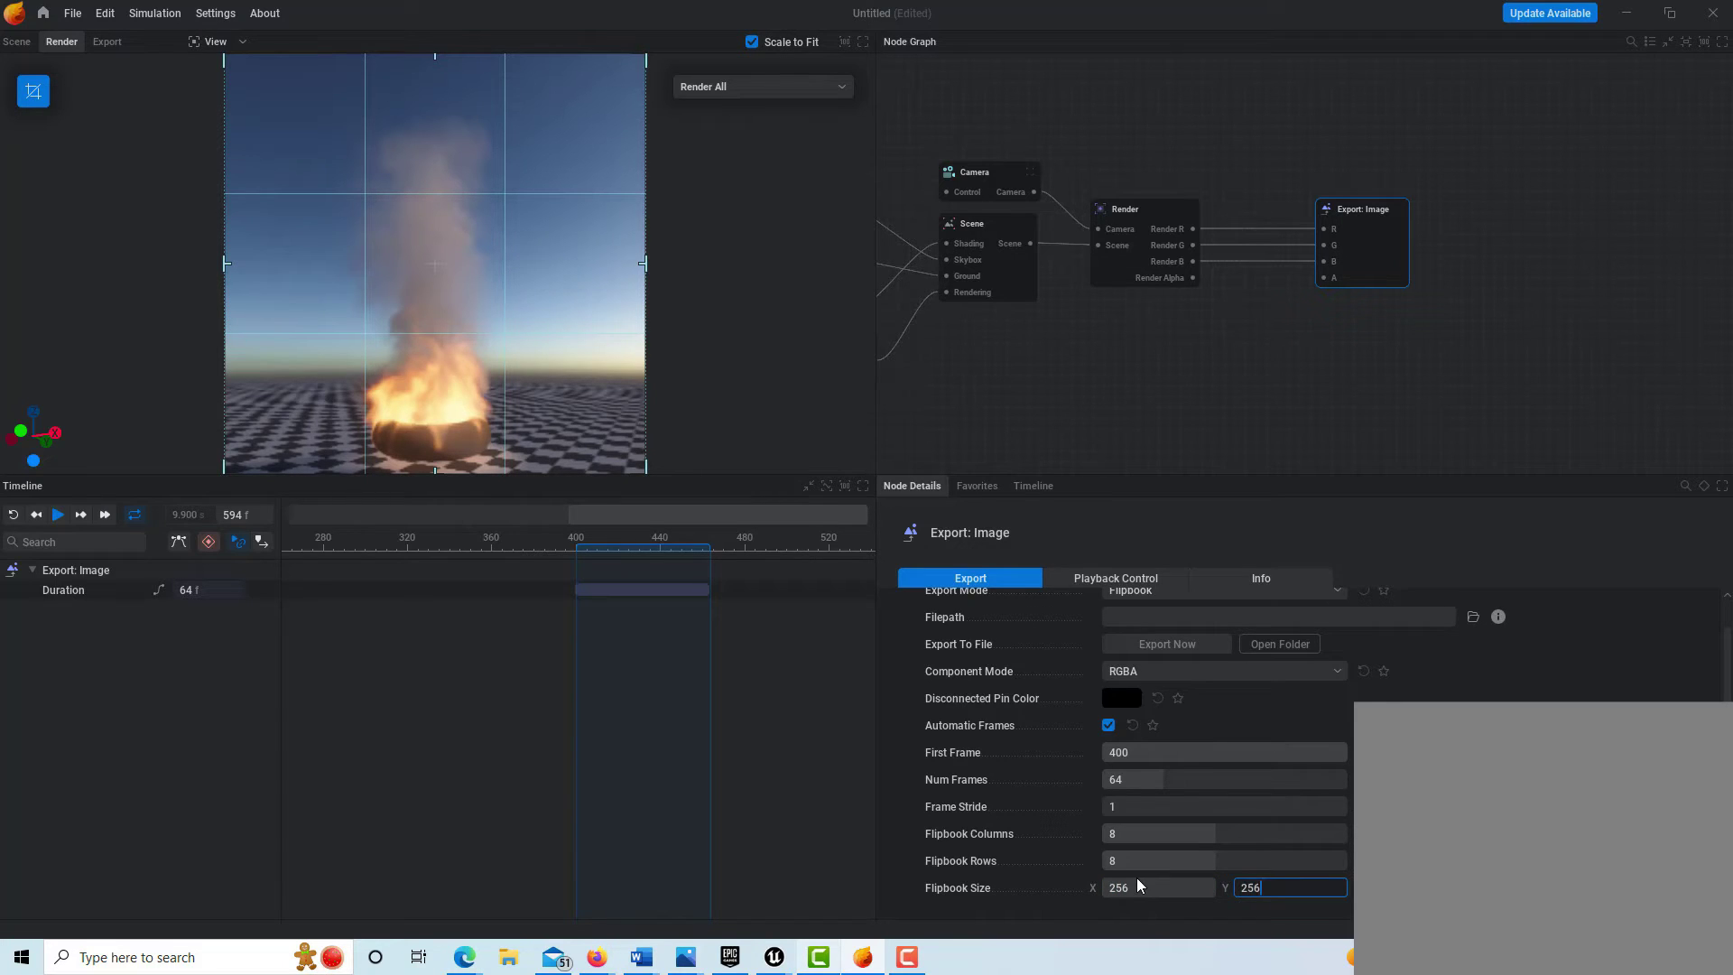
{"action": "key", "text": "Return"}
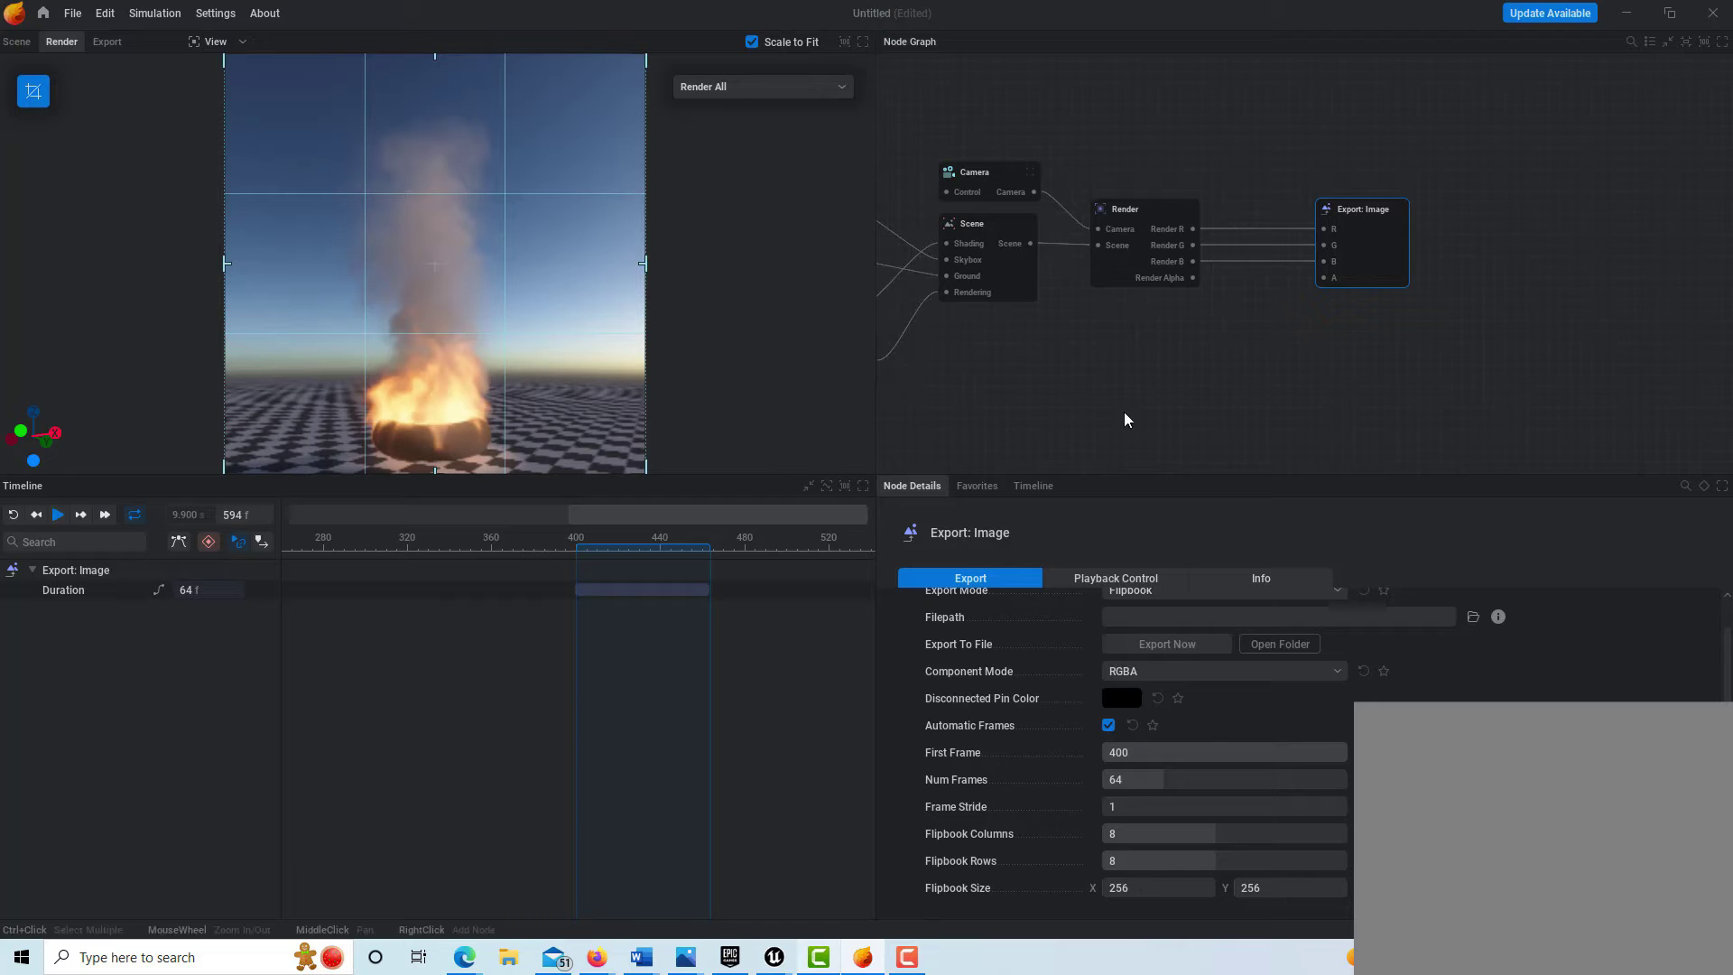
{"action": "scroll", "coordinate": [1128, 722], "scroll_direction": "up", "scroll_amount": 1}
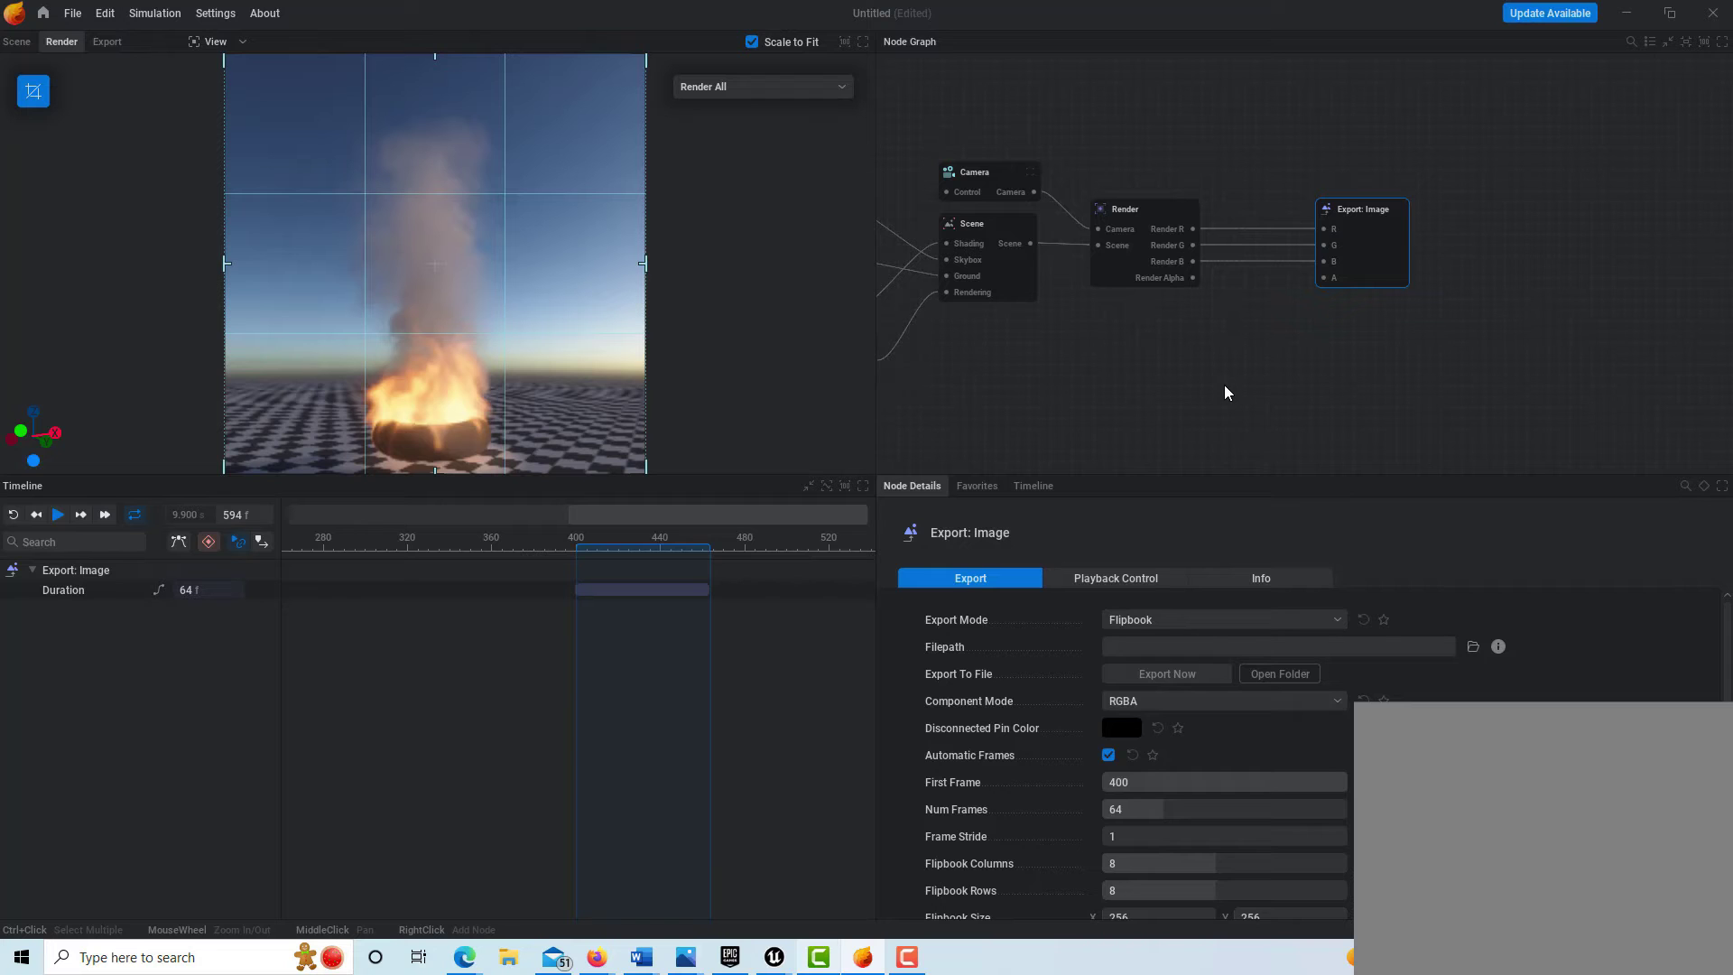
{"action": "middle_click_drag", "start_coordinate": [1224, 385], "coordinate": [1595, 389]}
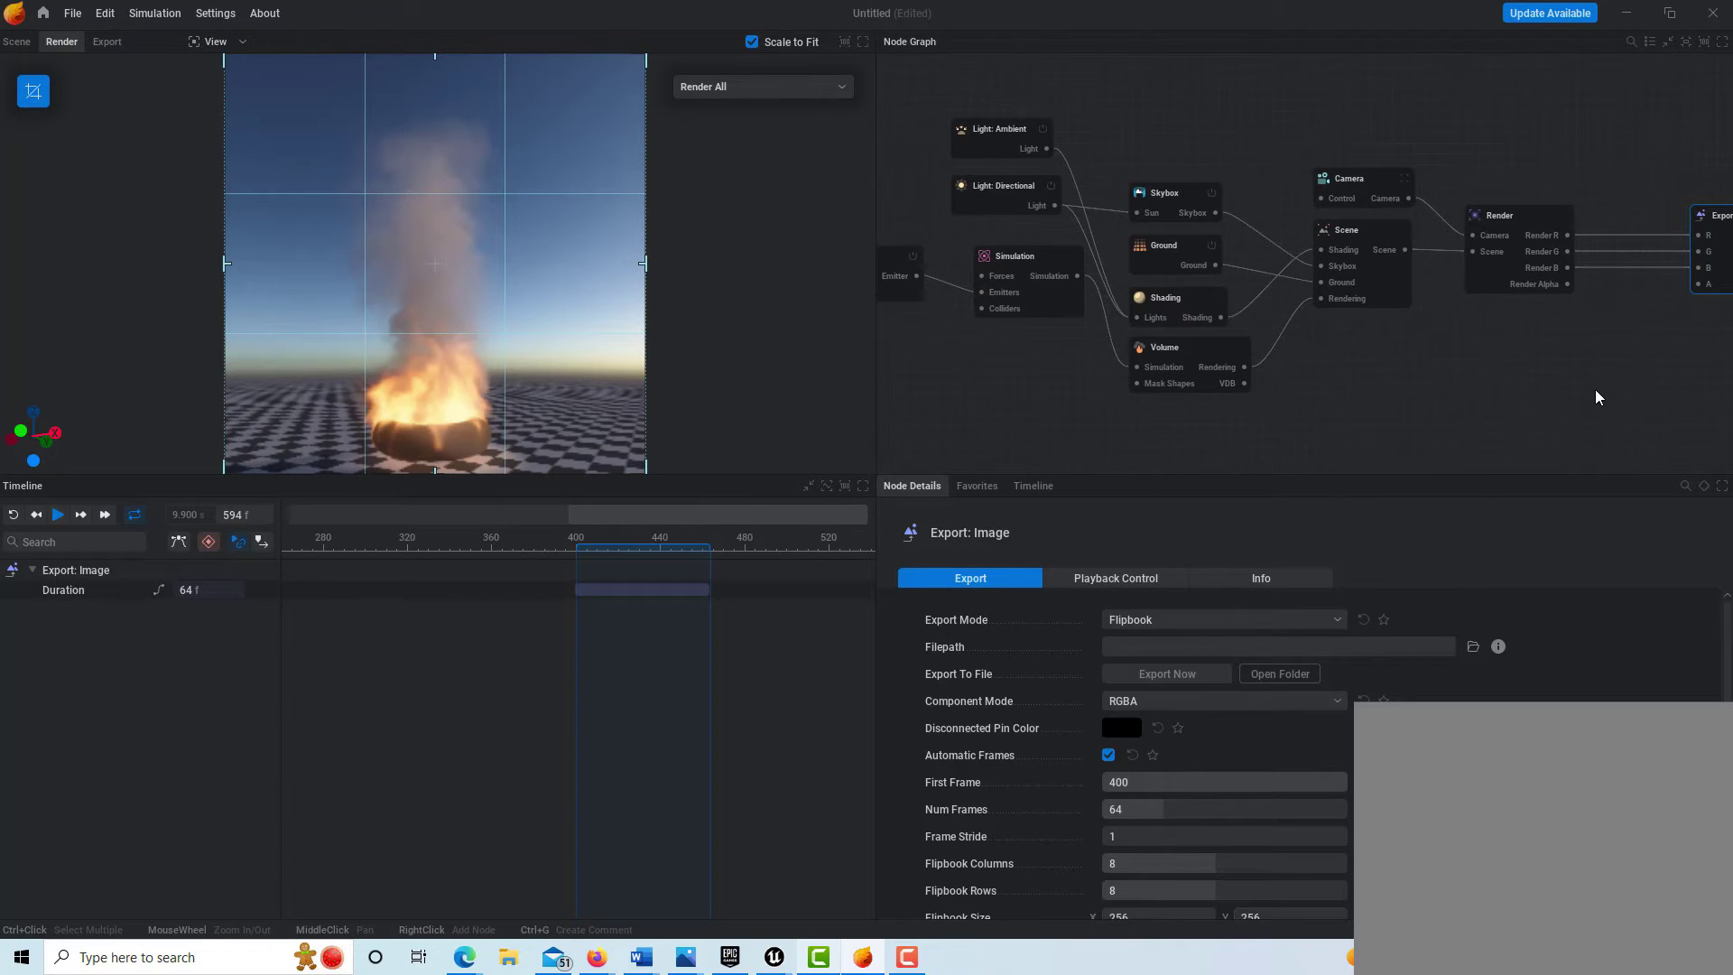
Set the Simulation node's Time Control Looping Mode to Loop Simulation
{"action": "left_click", "coordinate": [1058, 310]}
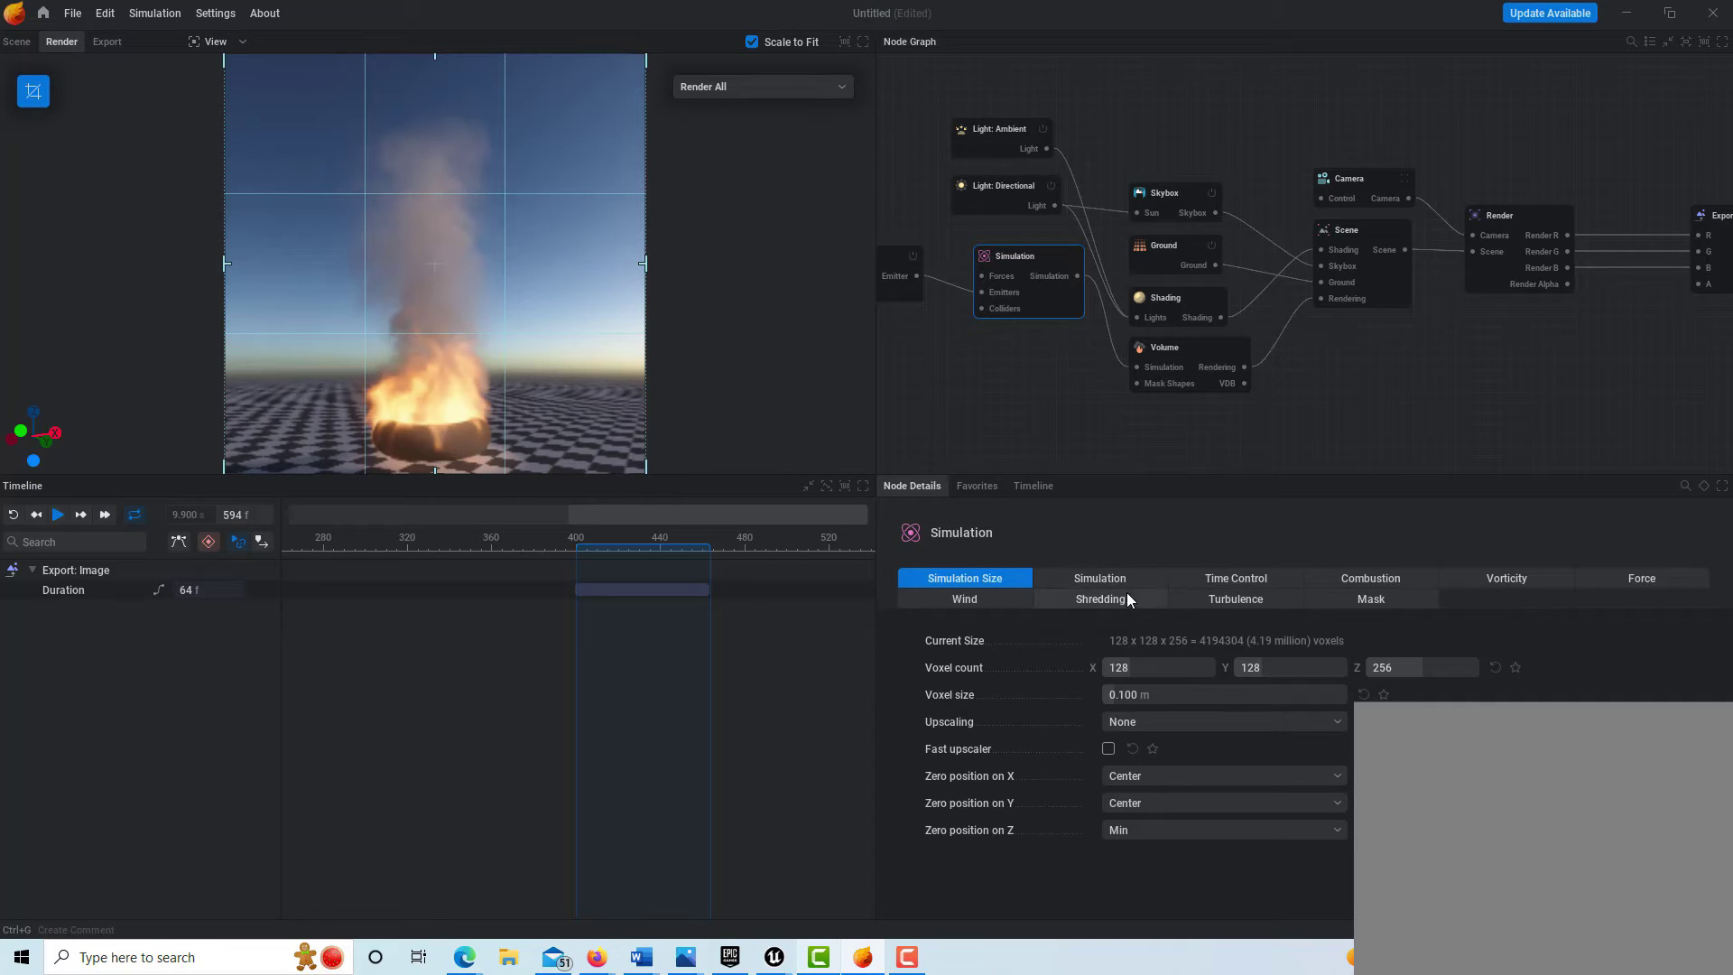
{"action": "left_click", "coordinate": [1249, 579]}
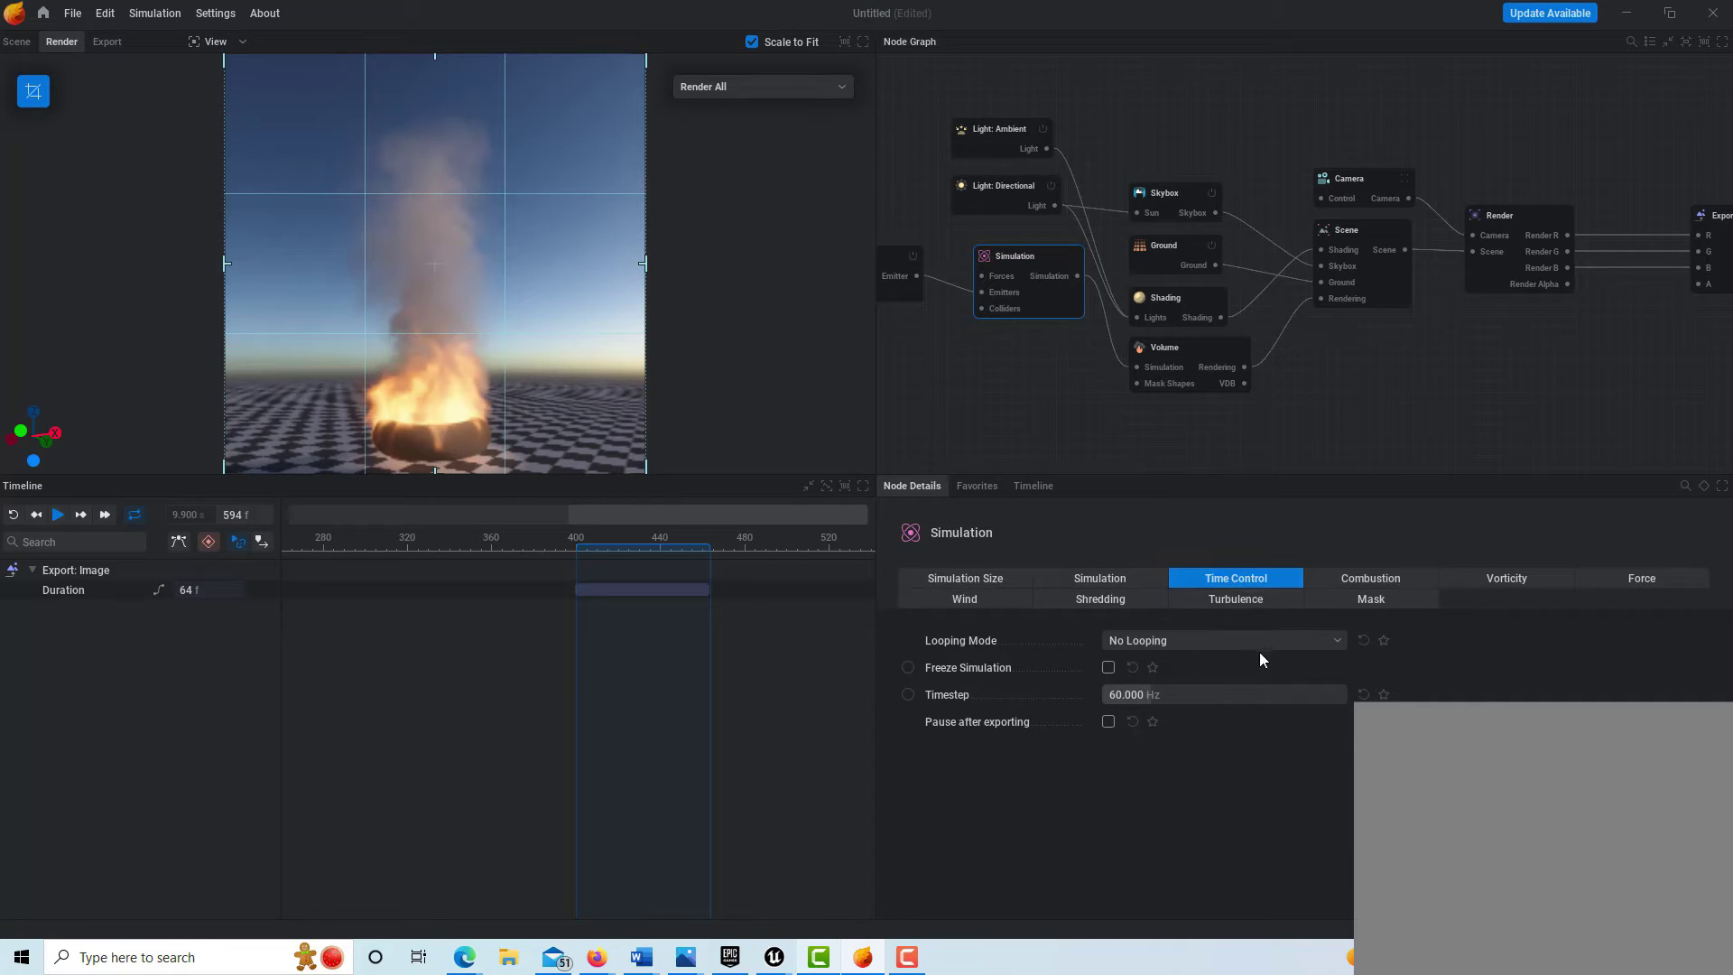
{"action": "left_click", "coordinate": [1331, 643]}
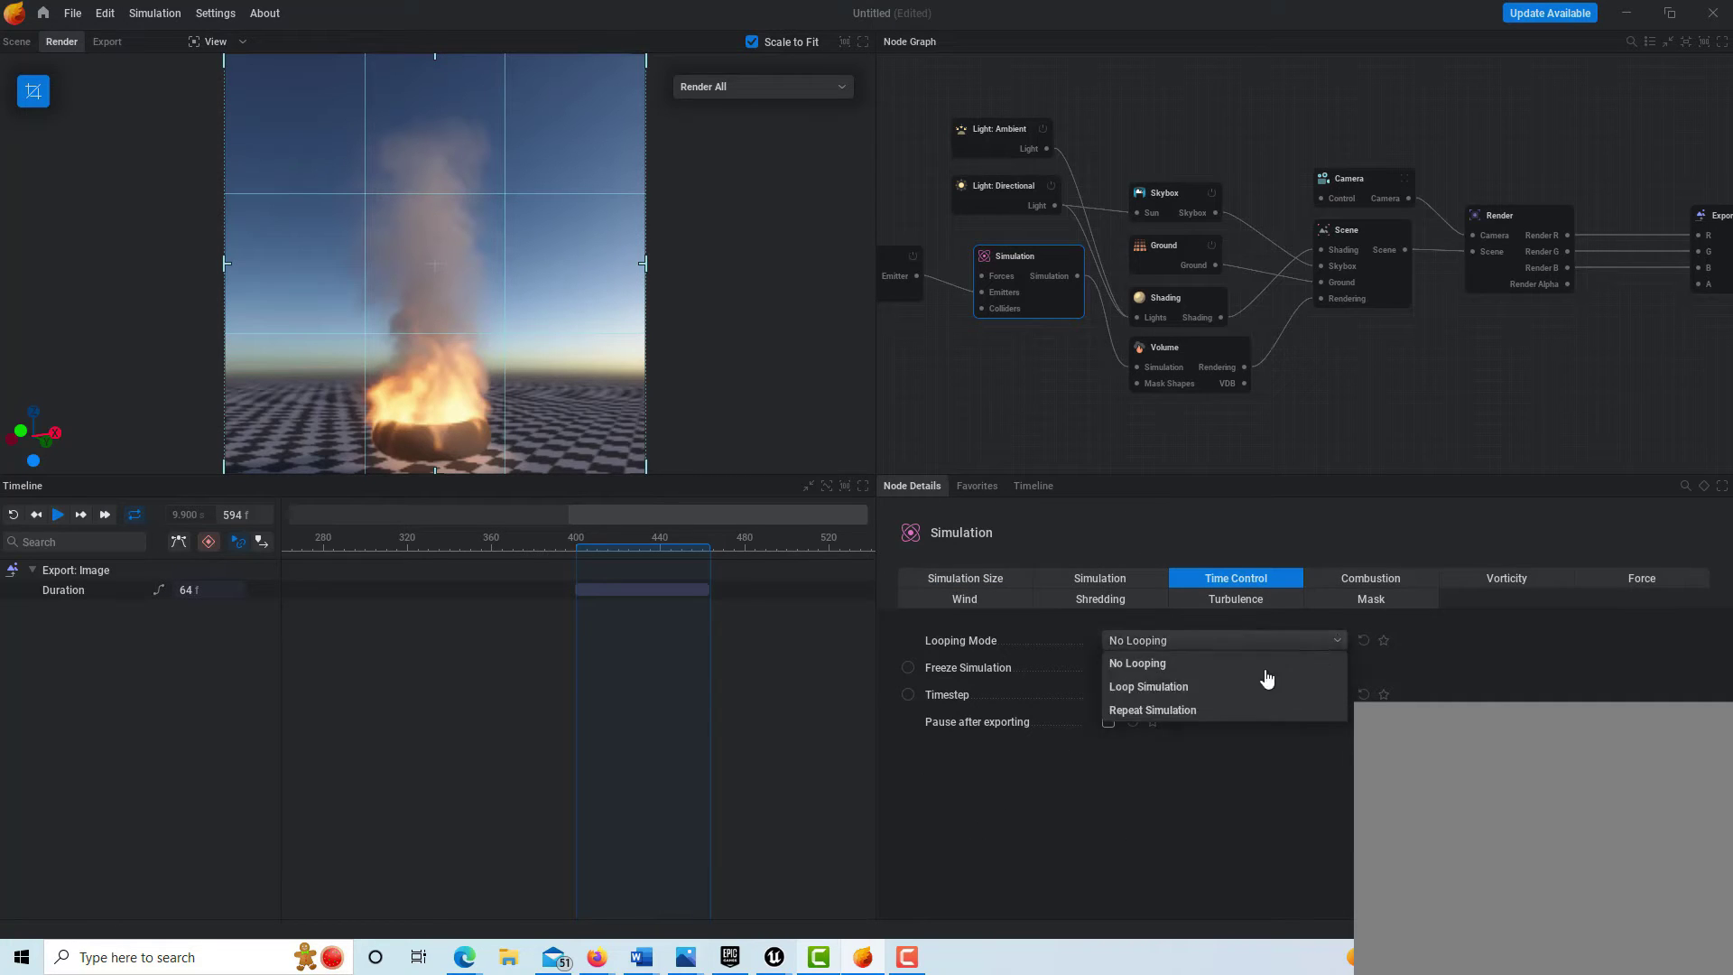
{"action": "left_click", "coordinate": [1173, 688]}
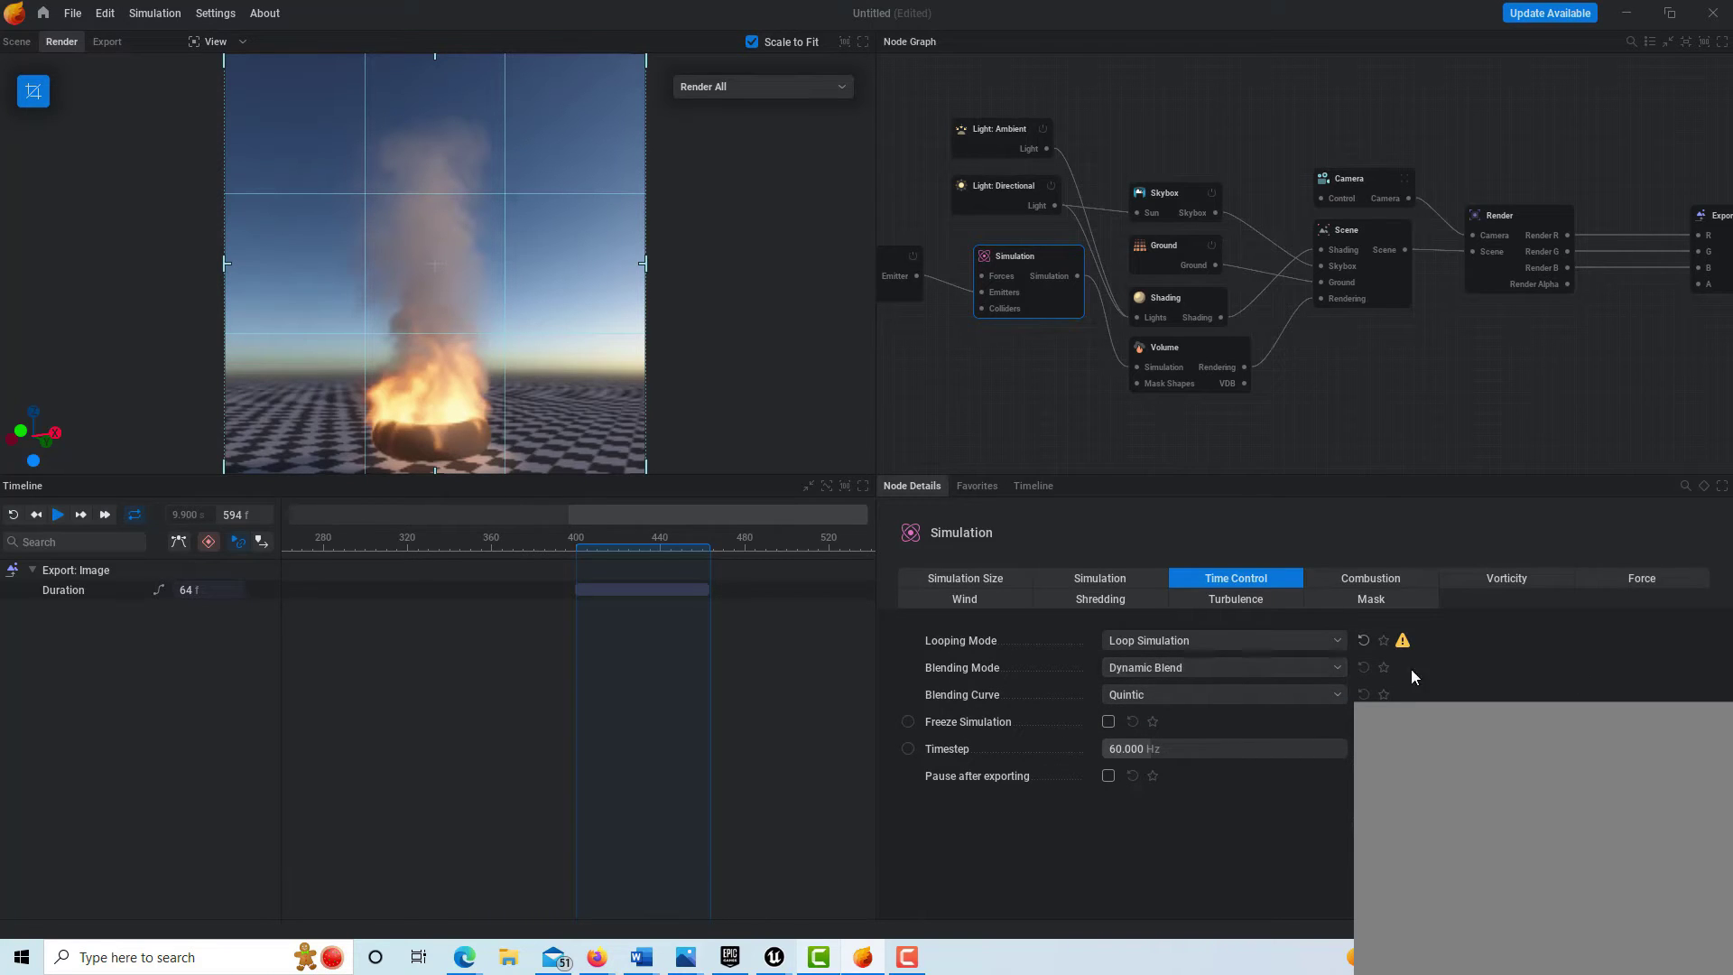
{"action": "mouse_move", "coordinate": [1405, 649]}
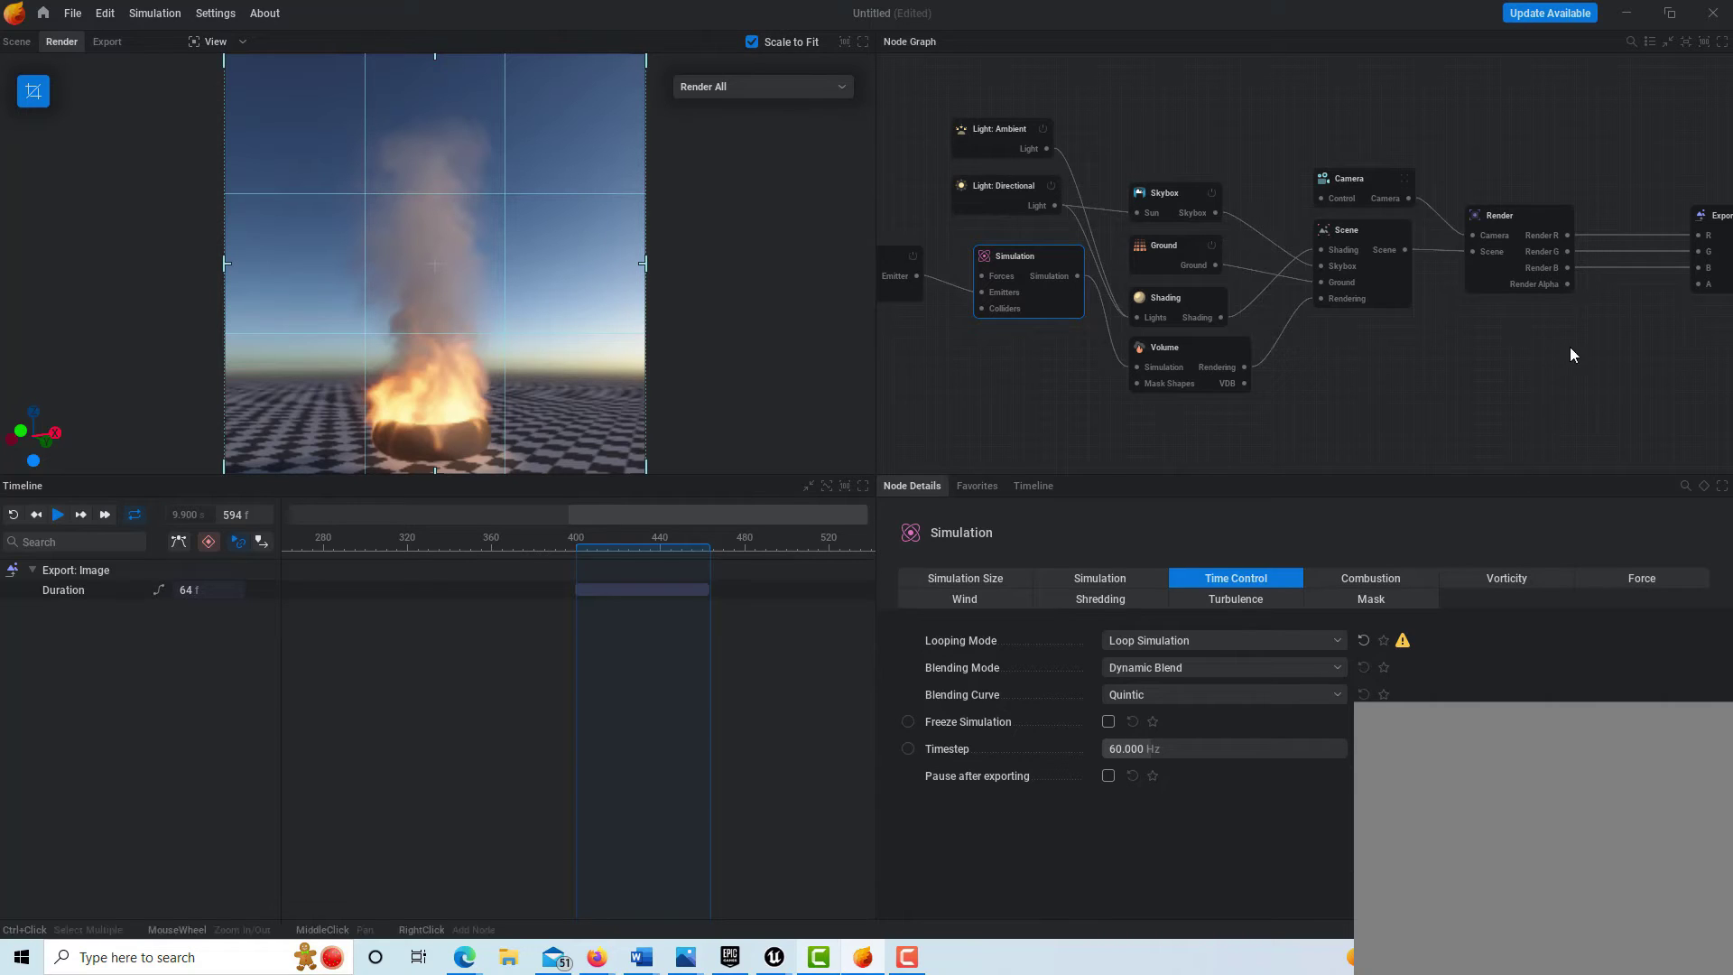
Connect Render Alpha to the Export: Image node's A channel
{"action": "middle_click_drag", "start_coordinate": [1556, 354], "coordinate": [1408, 349]}
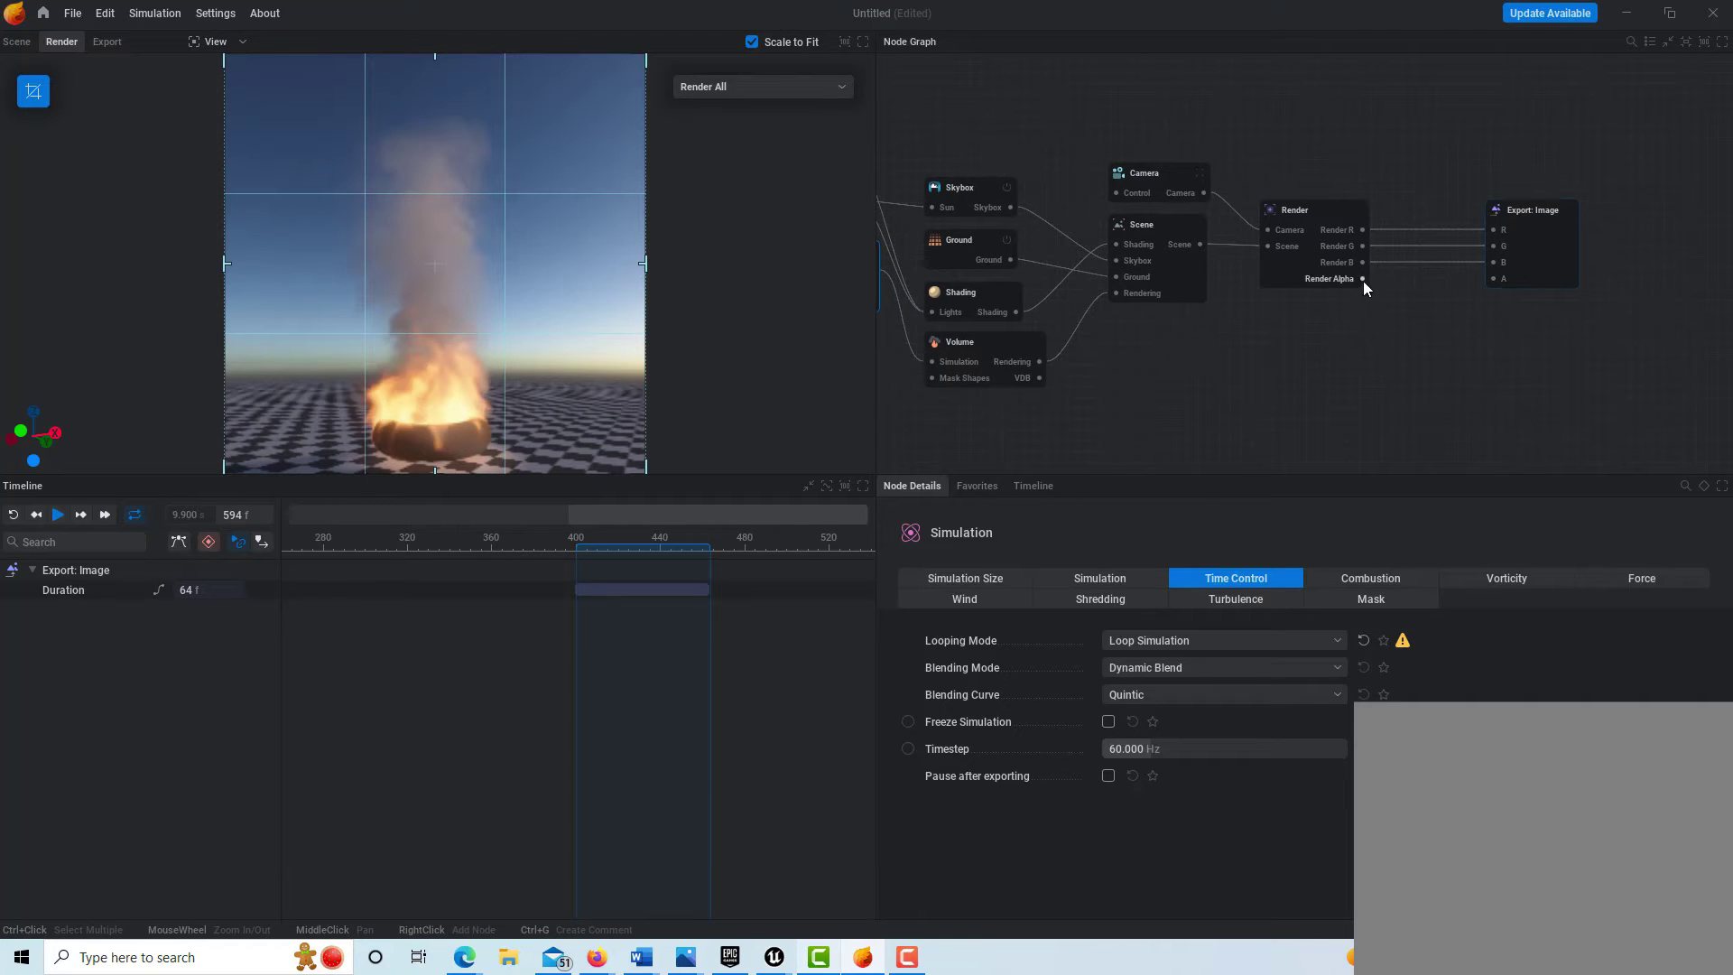
{"action": "left_click_drag", "start_coordinate": [1363, 281], "coordinate": [1497, 282]}
{"action": "left_click", "coordinate": [1535, 260]}
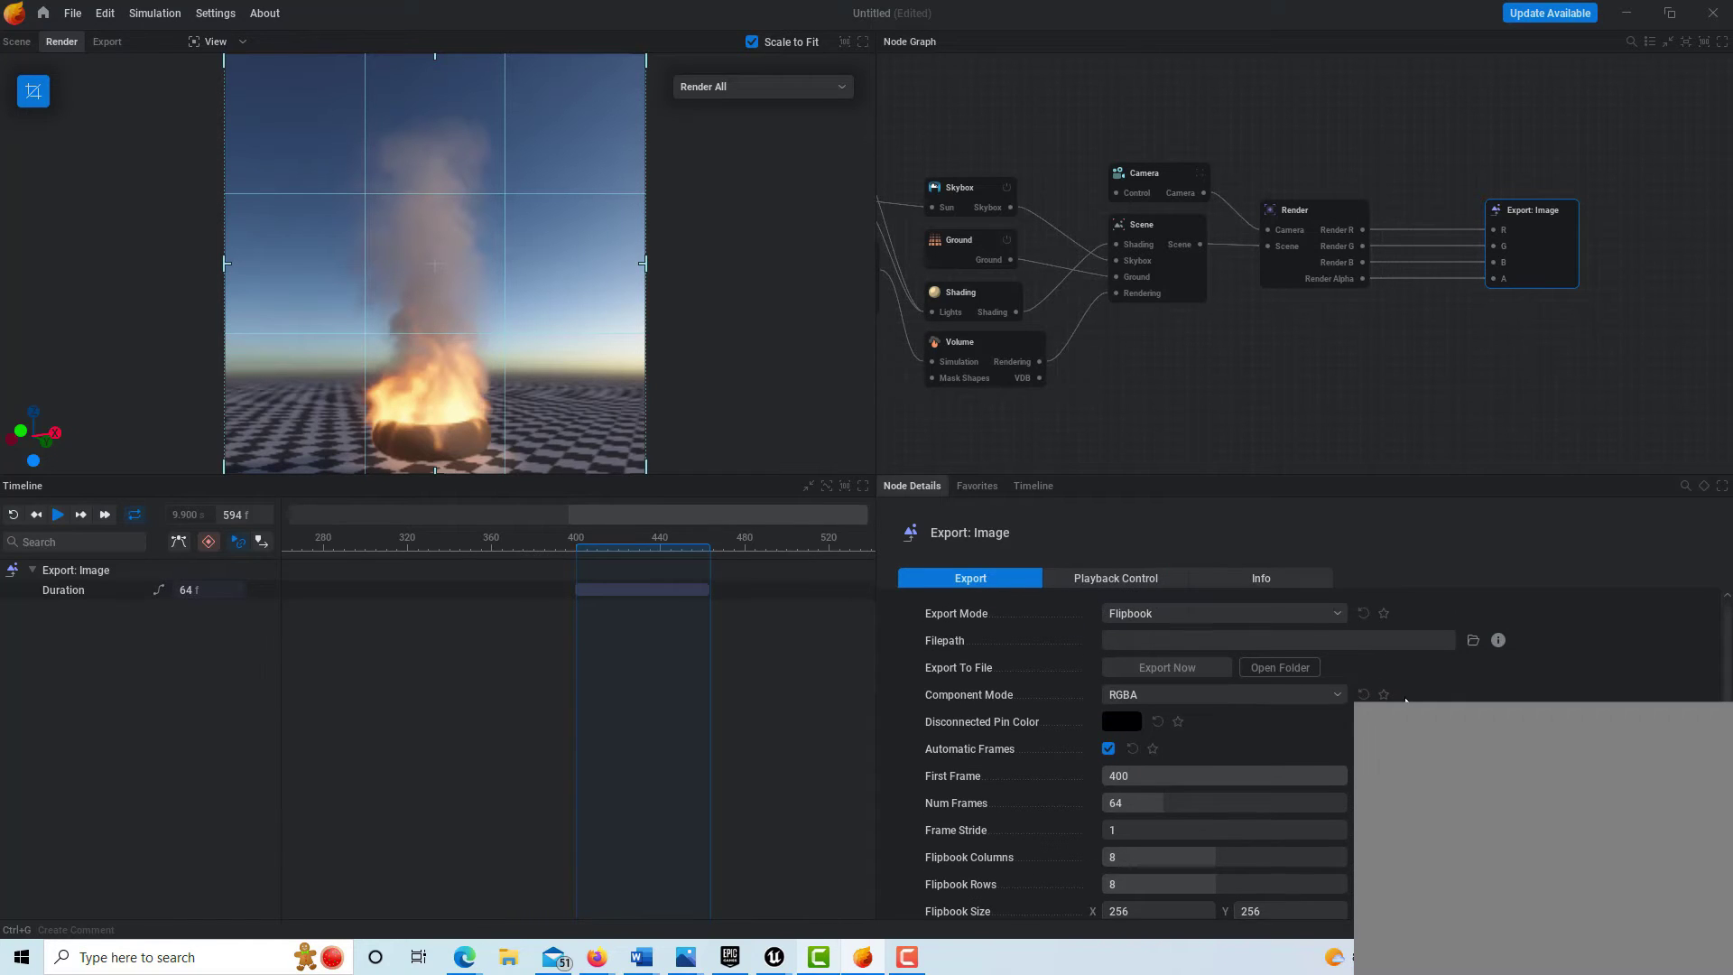
Set the filepath to flip_b.png in New folder (2) and export the flipbook sheet
{"action": "left_click", "coordinate": [1473, 648]}
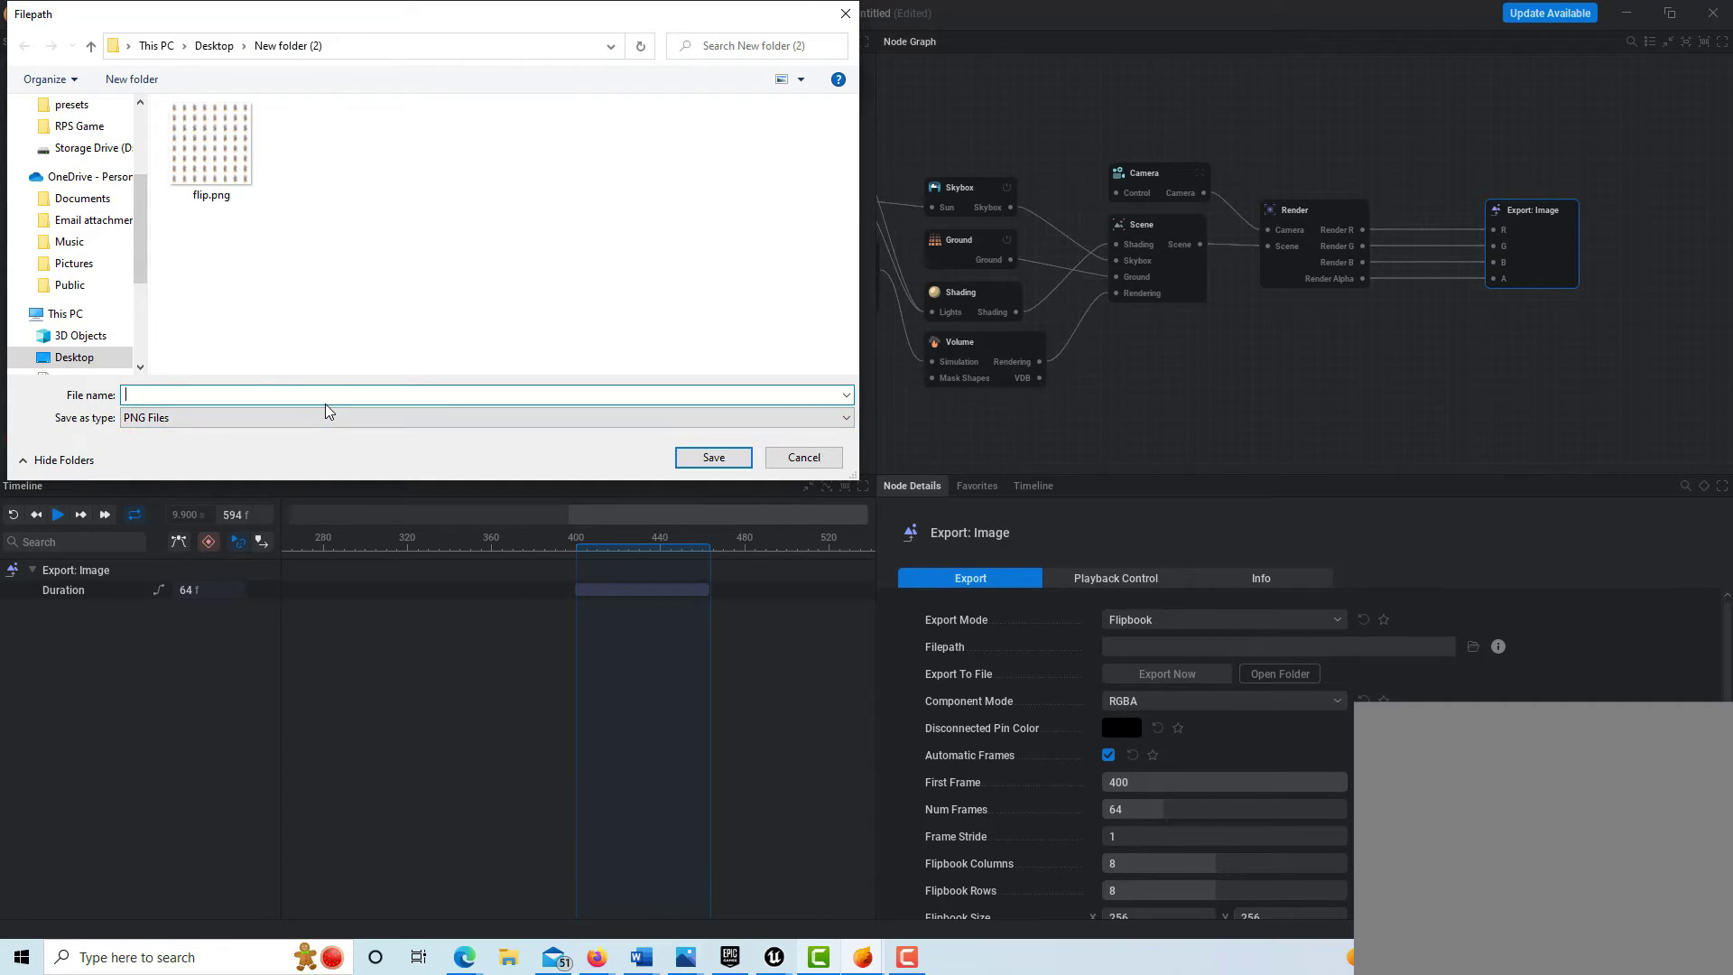
{"action": "type", "text": "flip"}
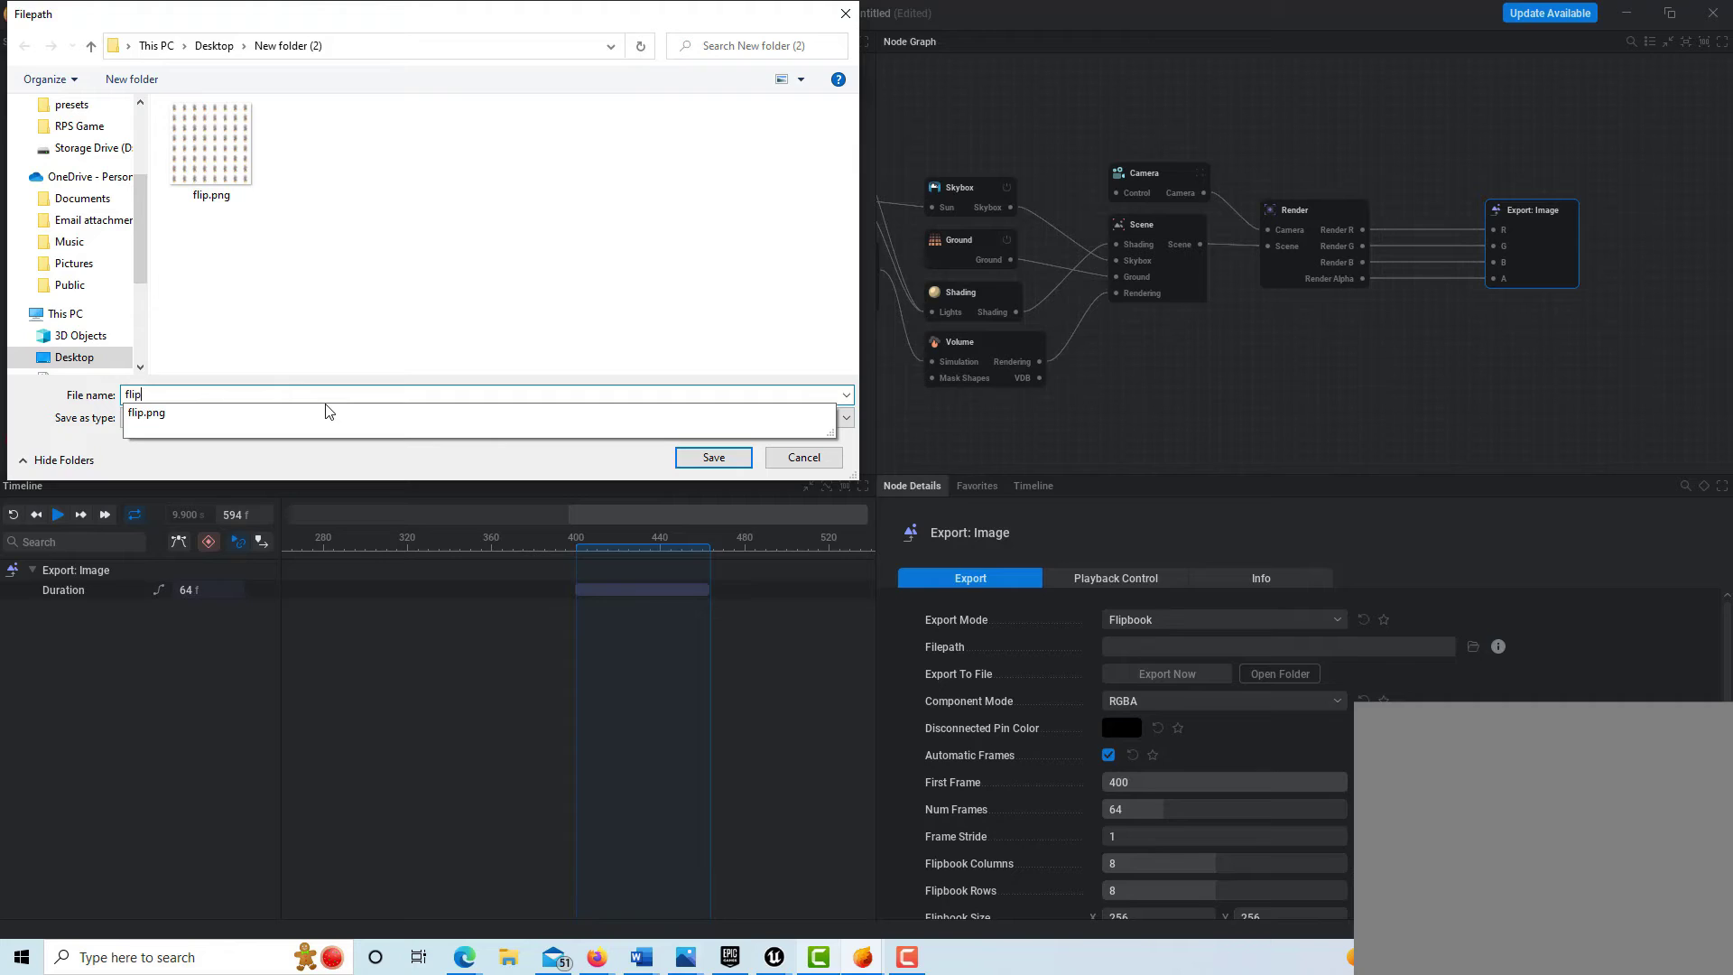
{"action": "type", "text": "_b"}
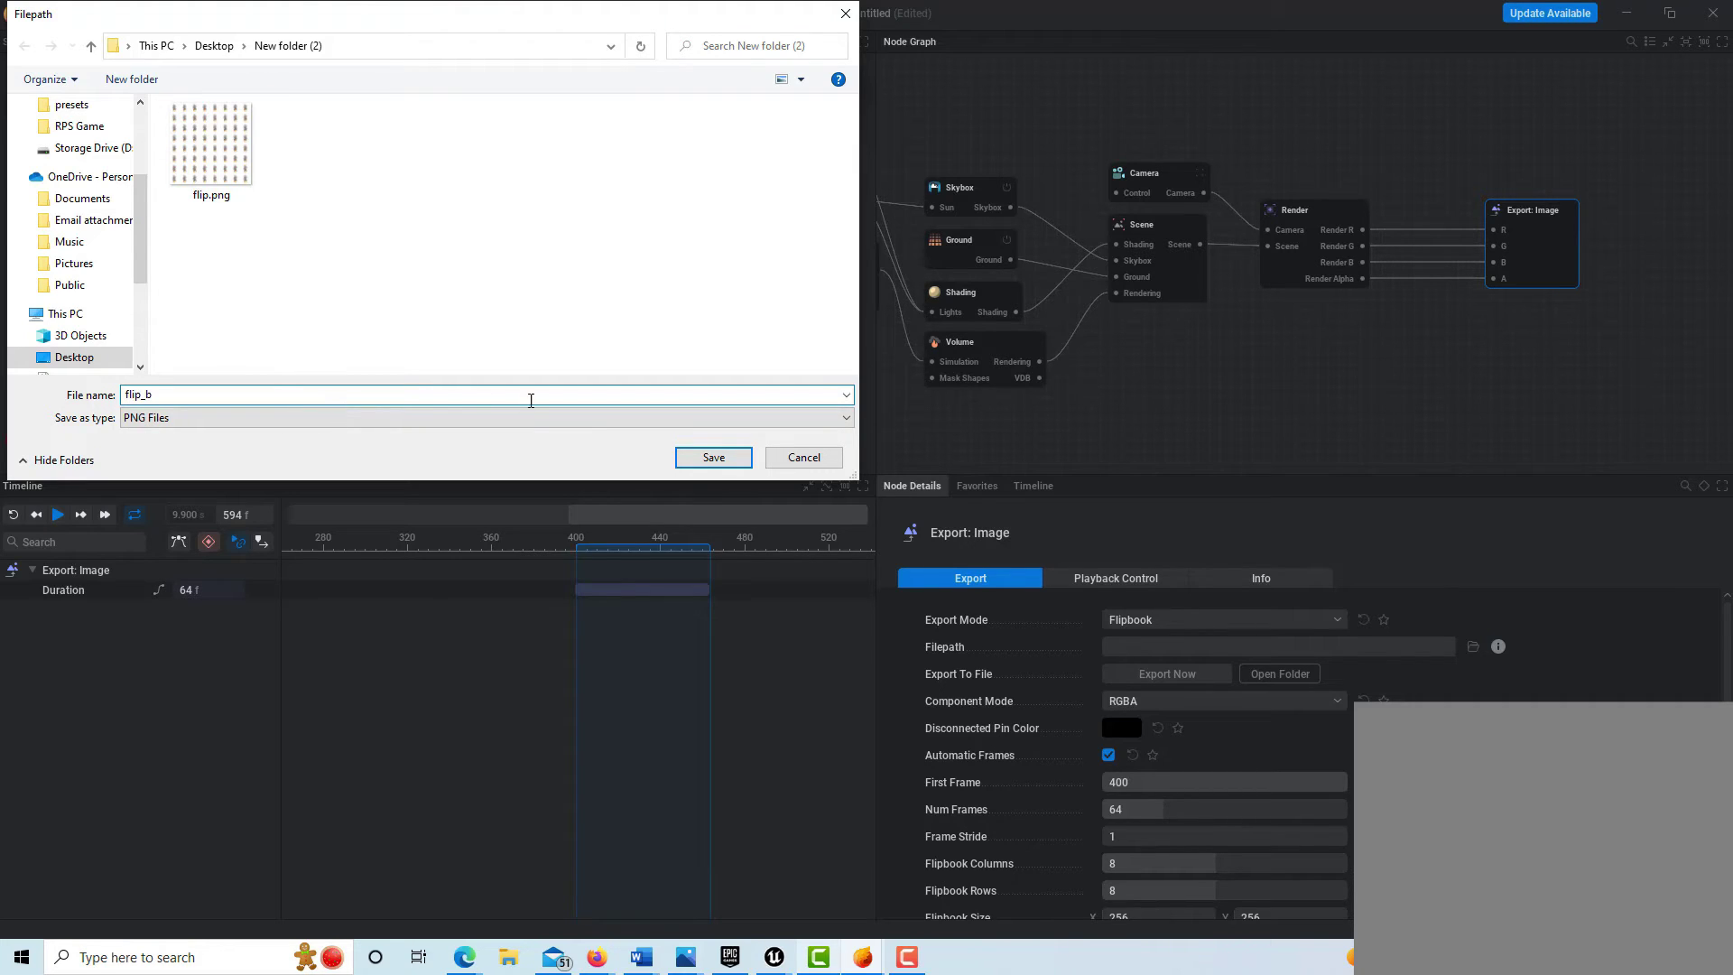
{"action": "left_click", "coordinate": [714, 457]}
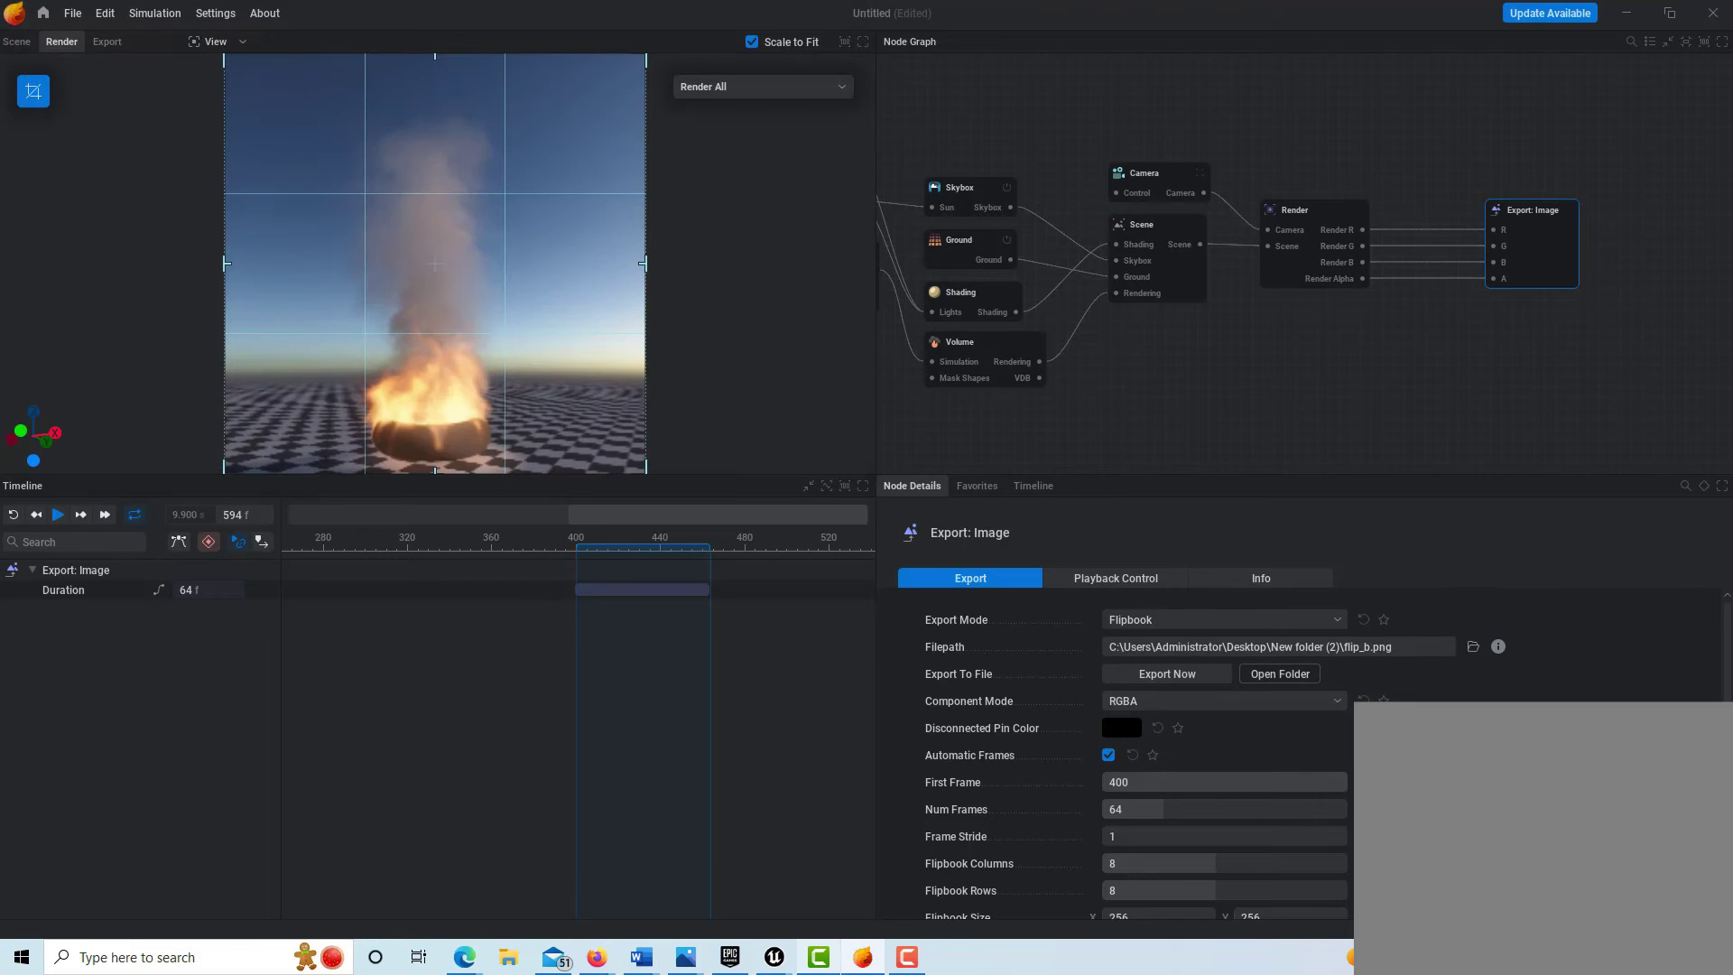
{"action": "left_click", "coordinate": [1170, 675]}
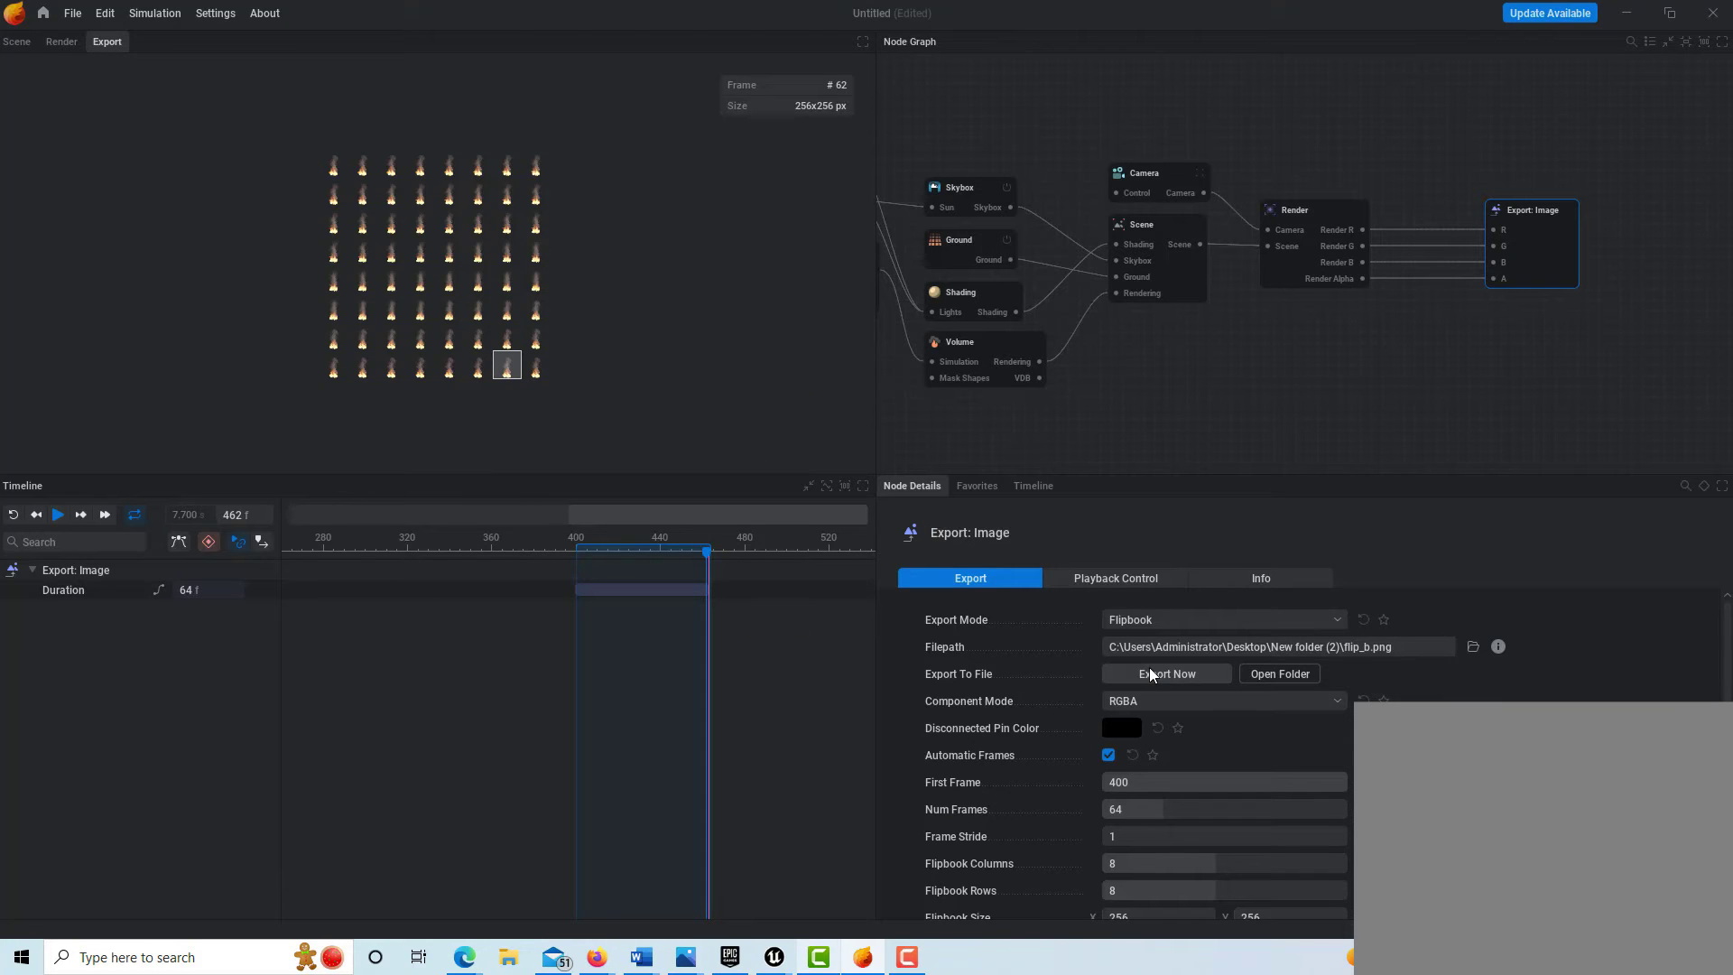
In Unreal, create a new project named Ember, discarding the old project's unsaved sprites
{"action": "mouse_move", "coordinate": [776, 962]}
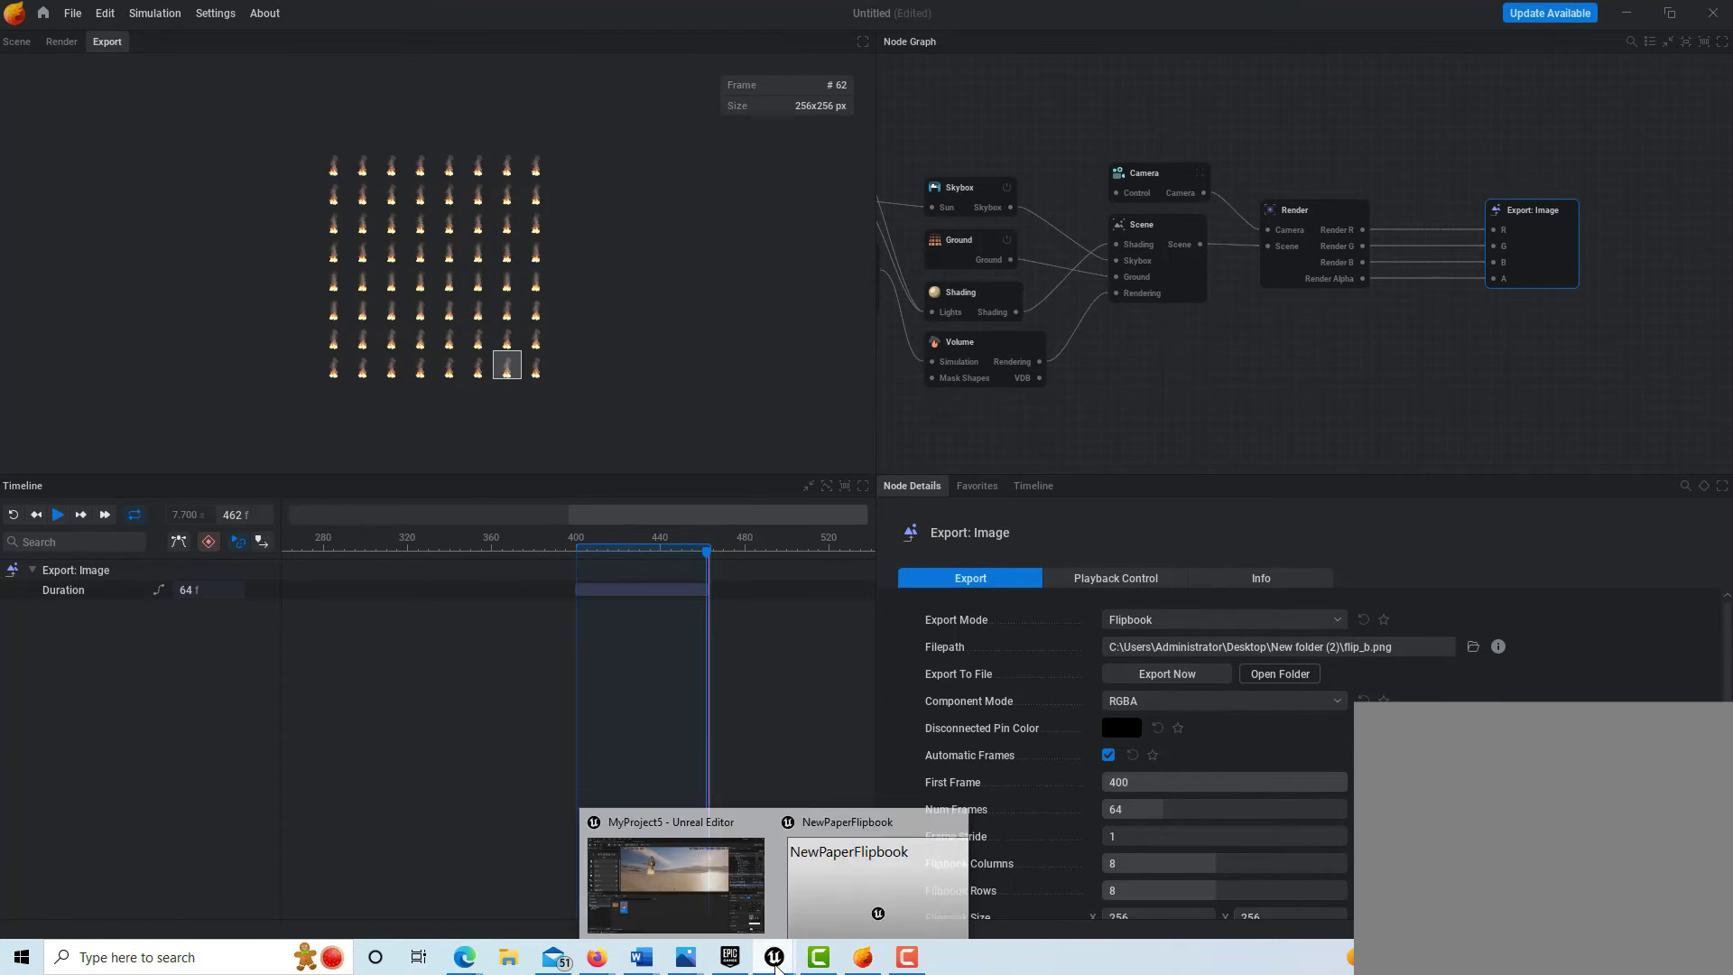
{"action": "left_click", "coordinate": [683, 858]}
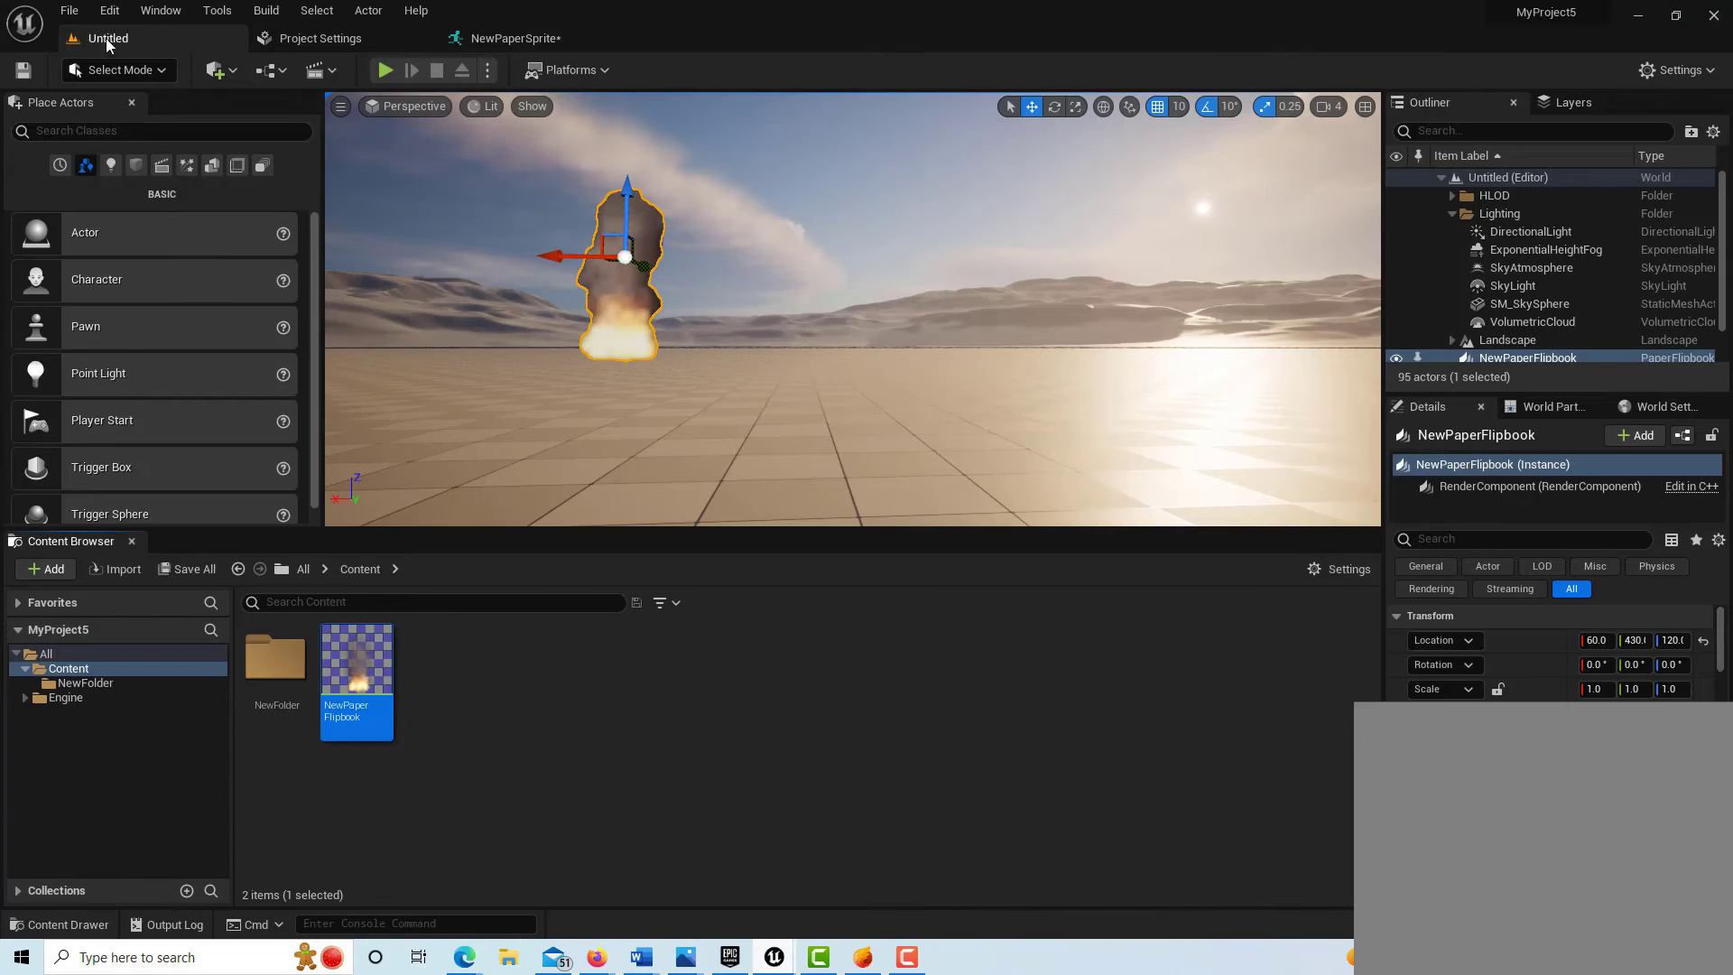
{"action": "left_click", "coordinate": [70, 10]}
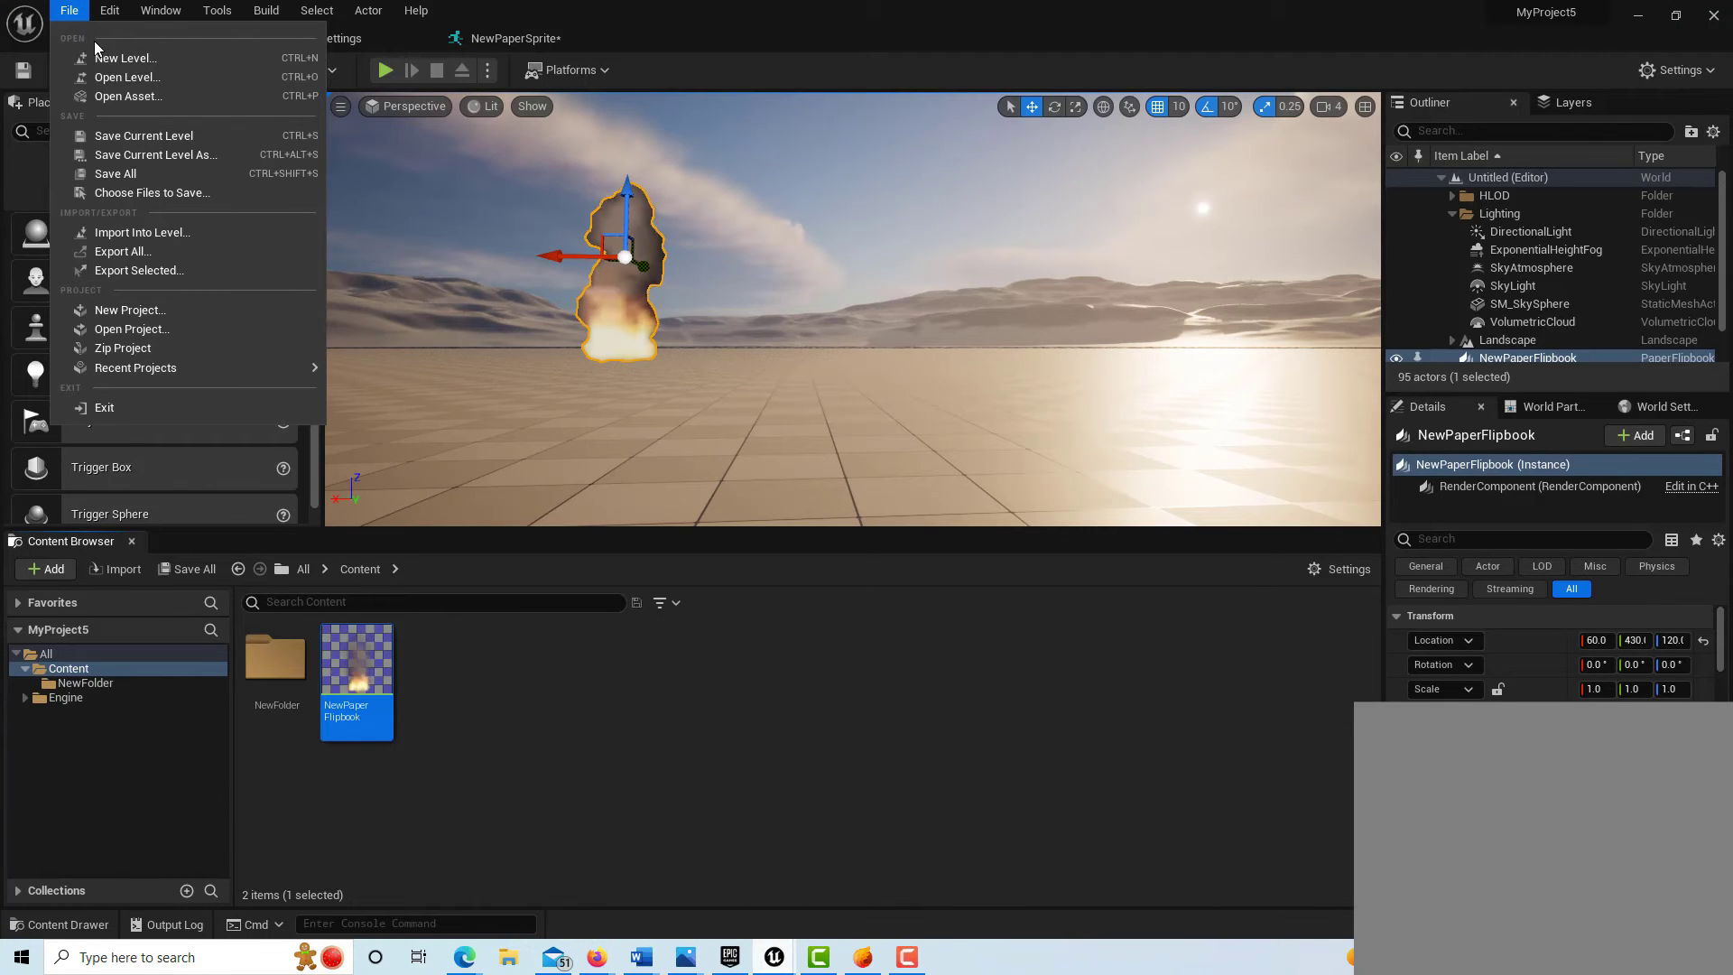
{"action": "left_click", "coordinate": [144, 305]}
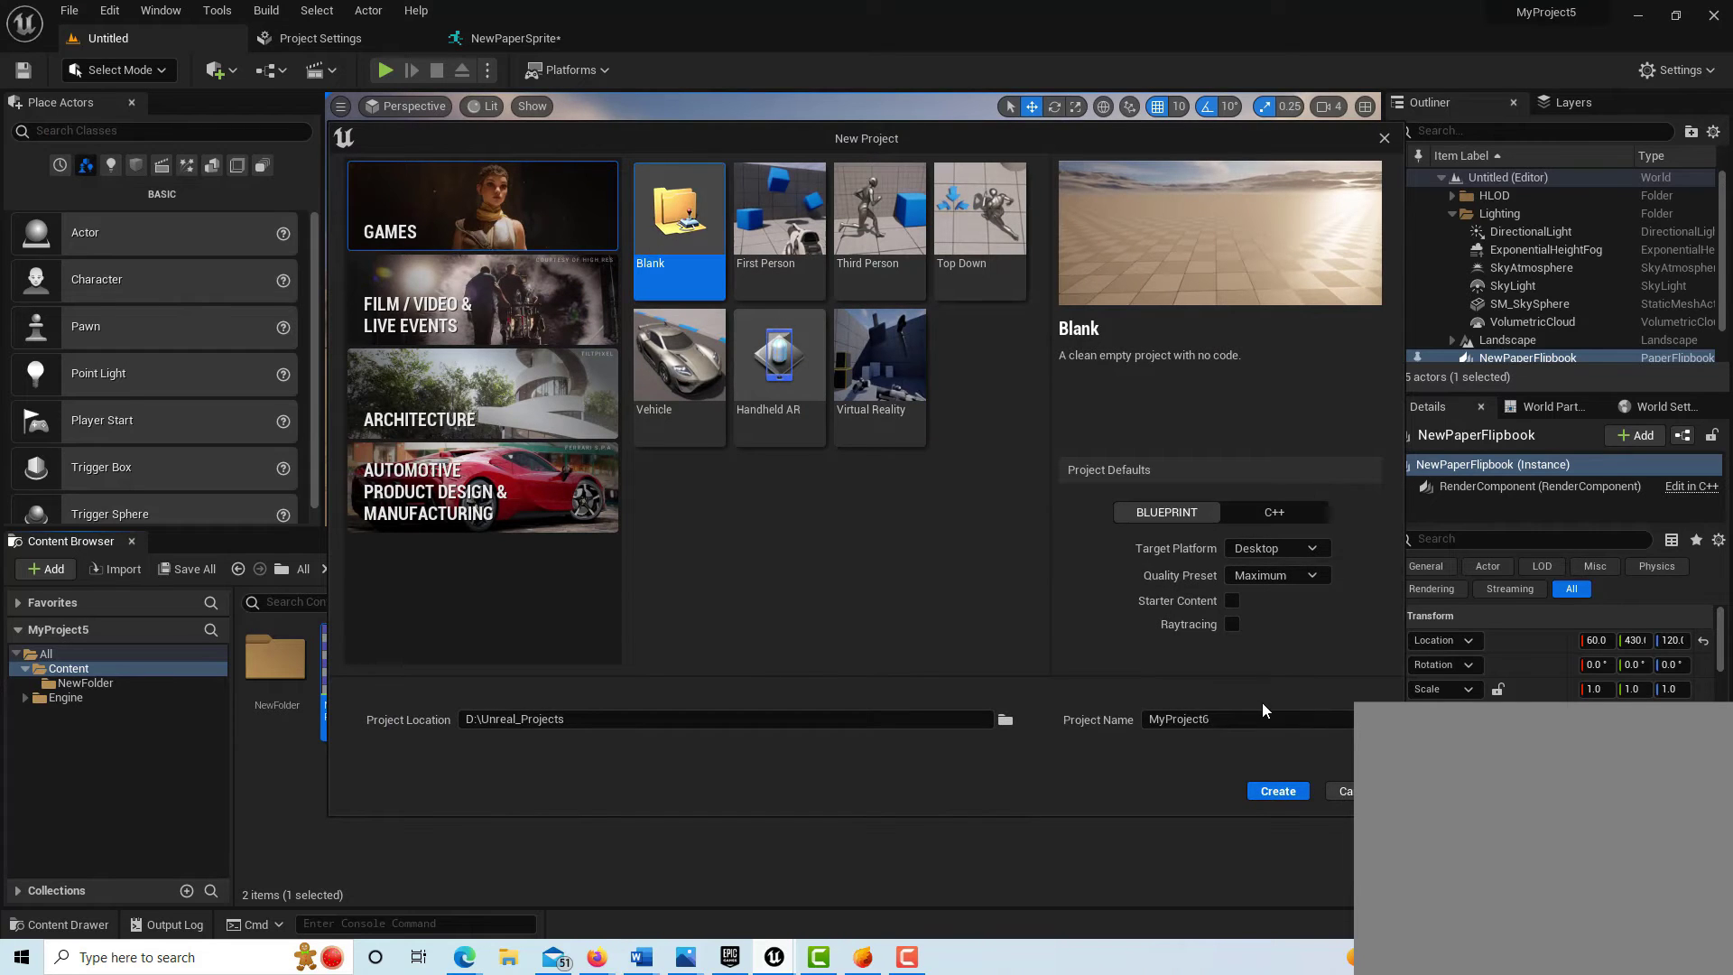
{"action": "left_click", "coordinate": [1192, 718]}
{"action": "type", "text": "Ember1"}
{"action": "left_click", "coordinate": [1279, 794]}
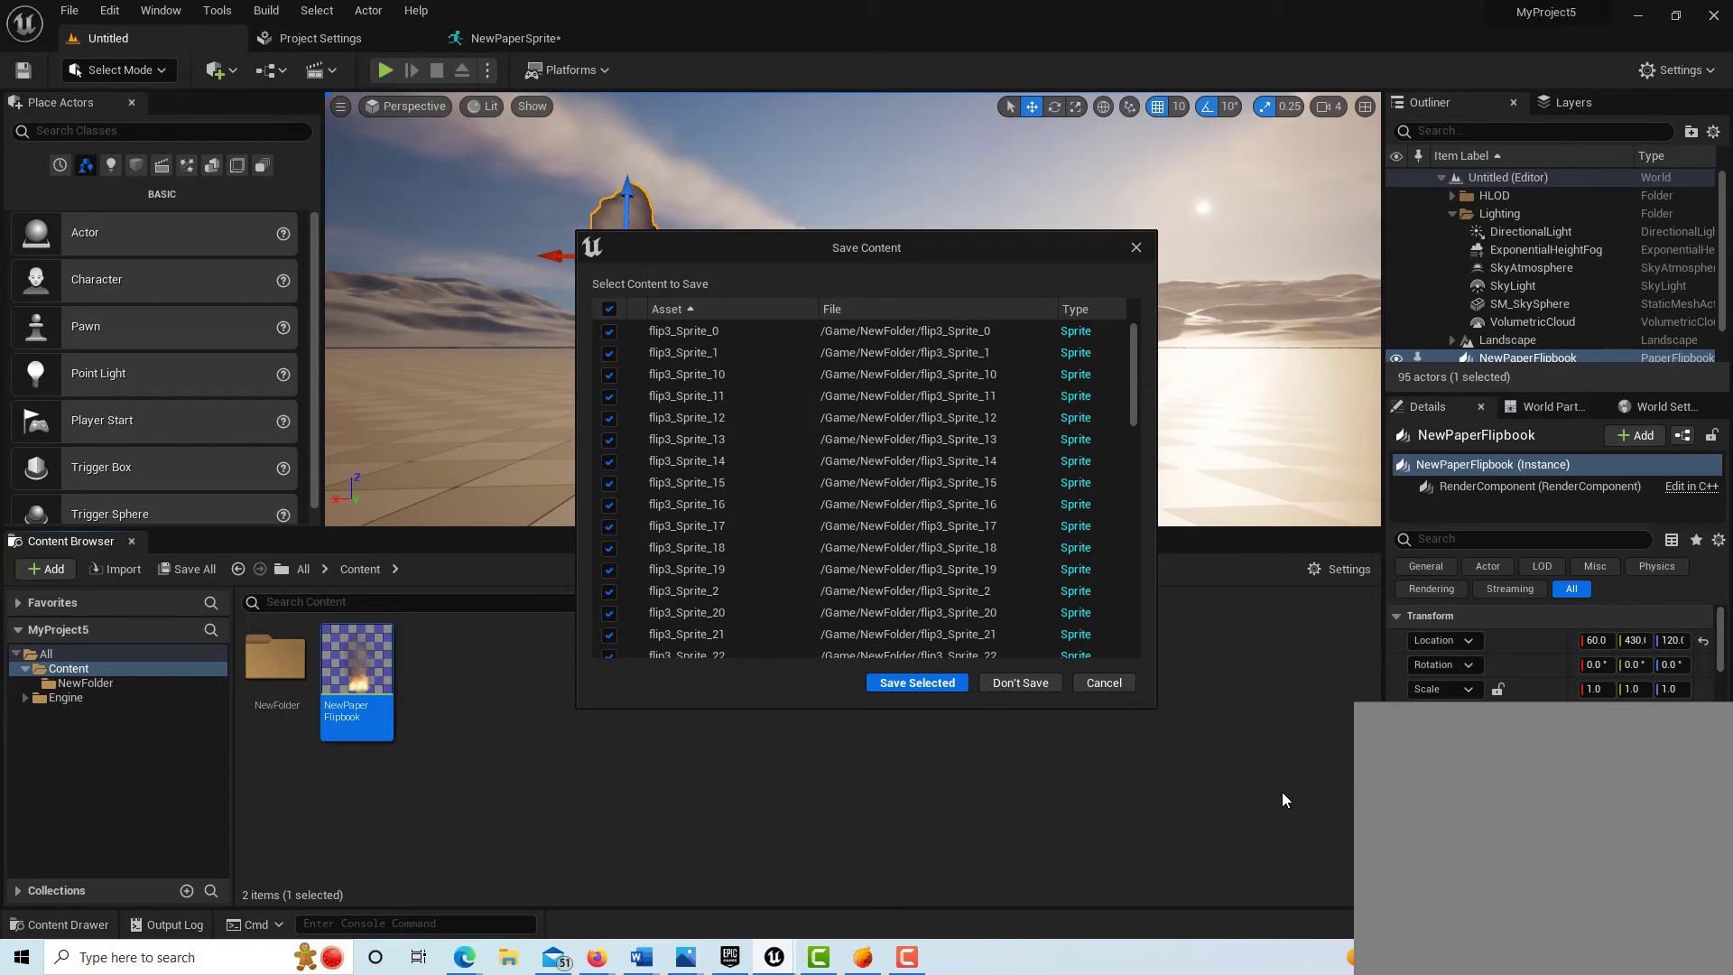
{"action": "left_click", "coordinate": [1032, 690]}
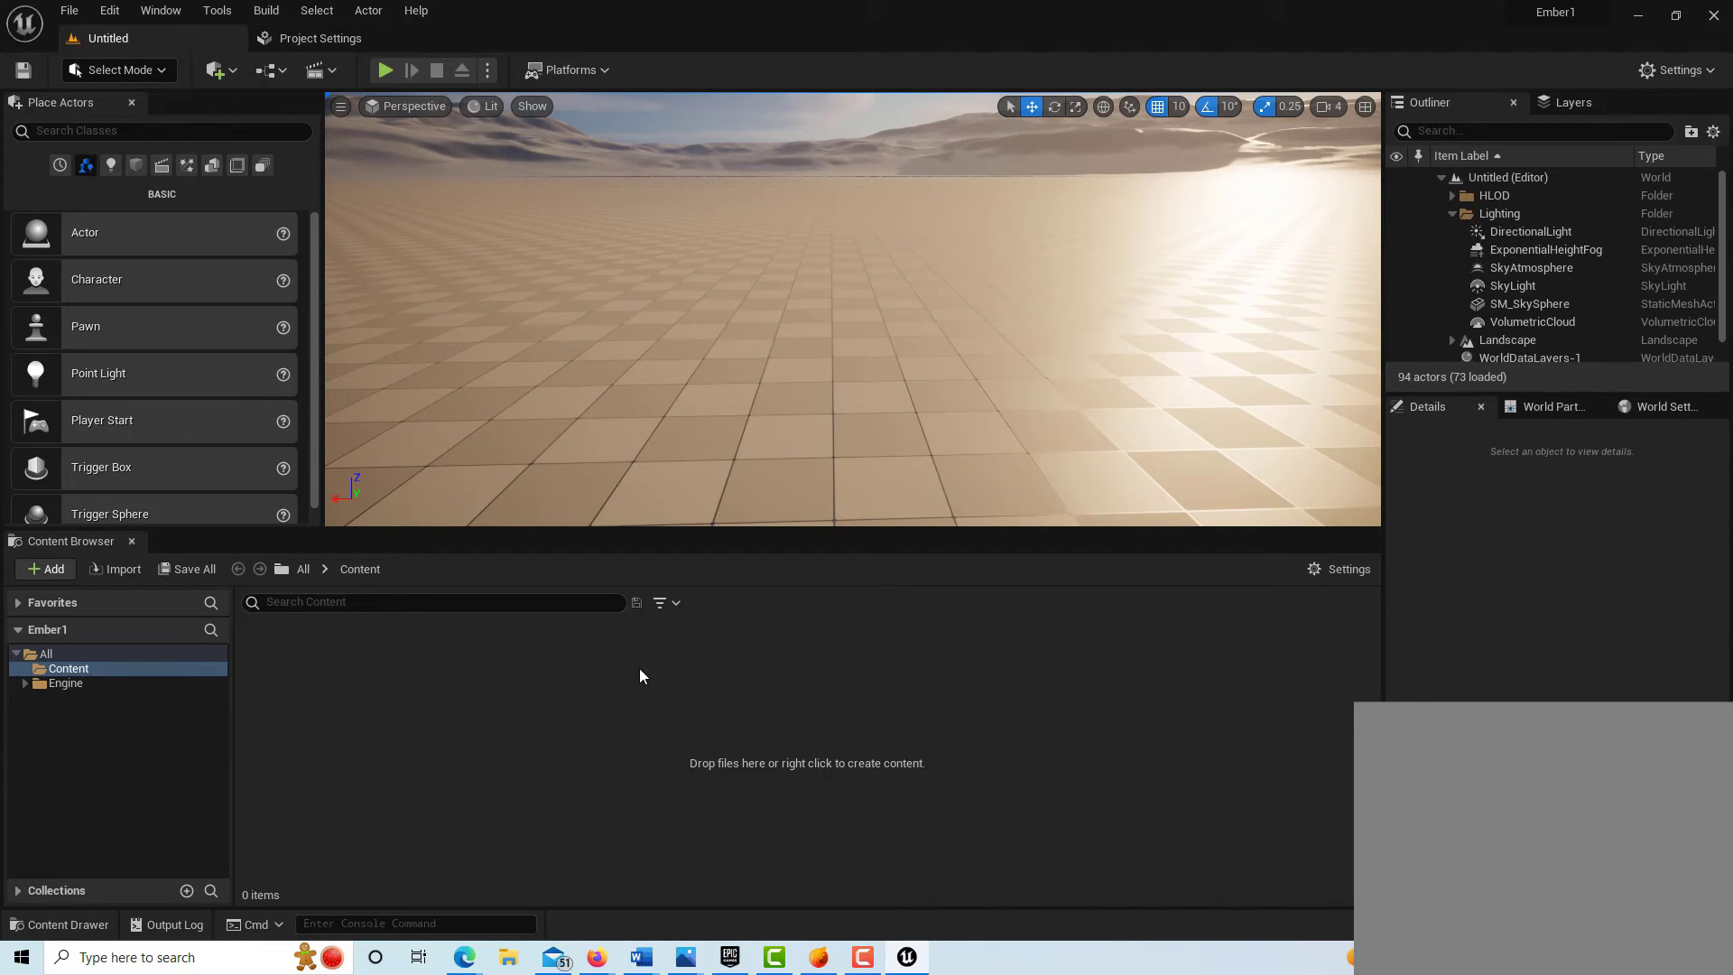
Create a NewFolder under Content and open it
{"action": "left_click", "coordinate": [116, 670]}
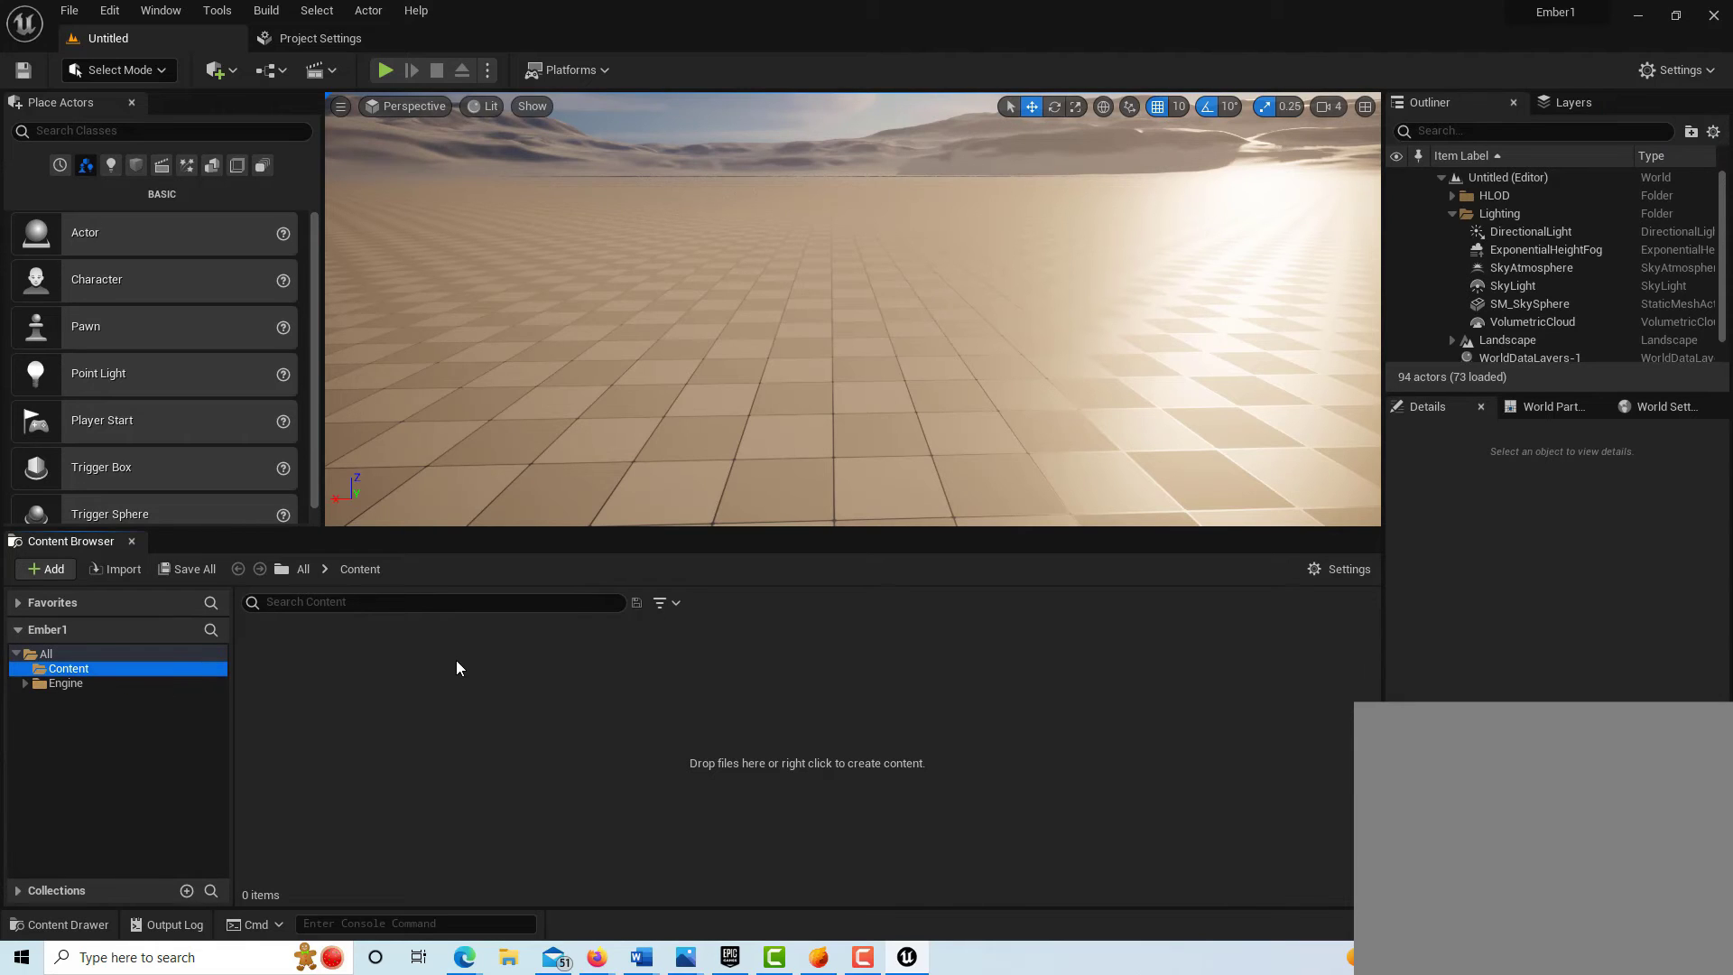
{"action": "right_click", "coordinate": [457, 668]}
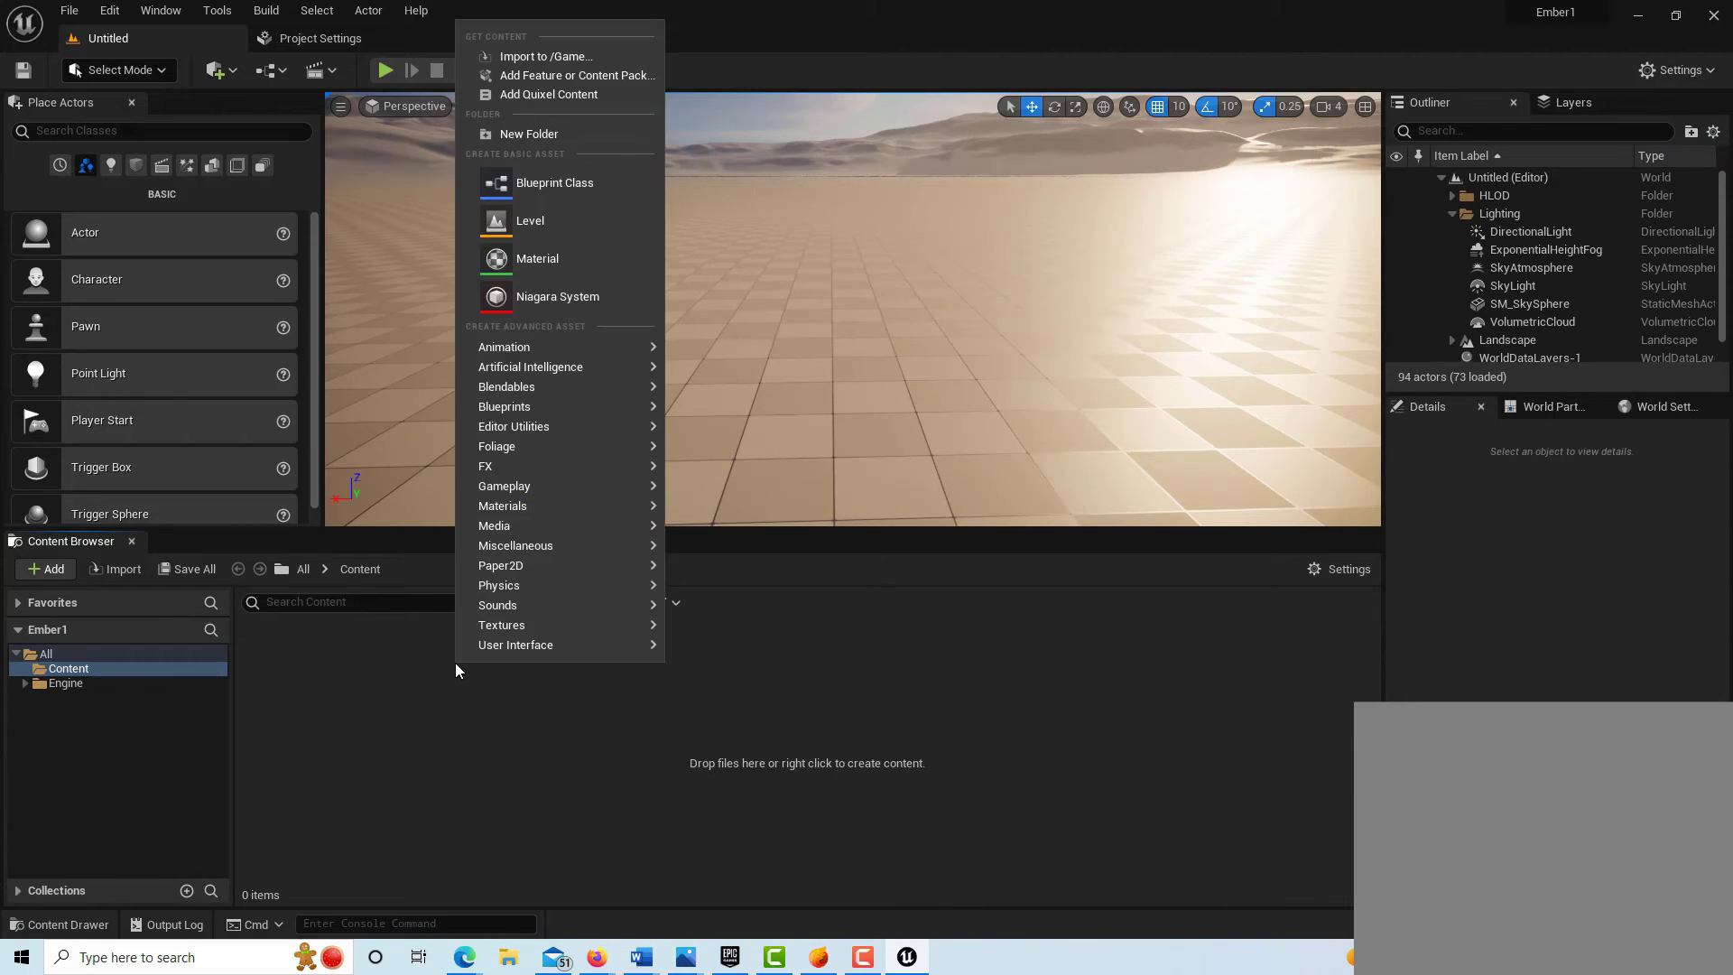
{"action": "left_click", "coordinate": [583, 133]}
{"action": "double_click", "coordinate": [286, 662]}
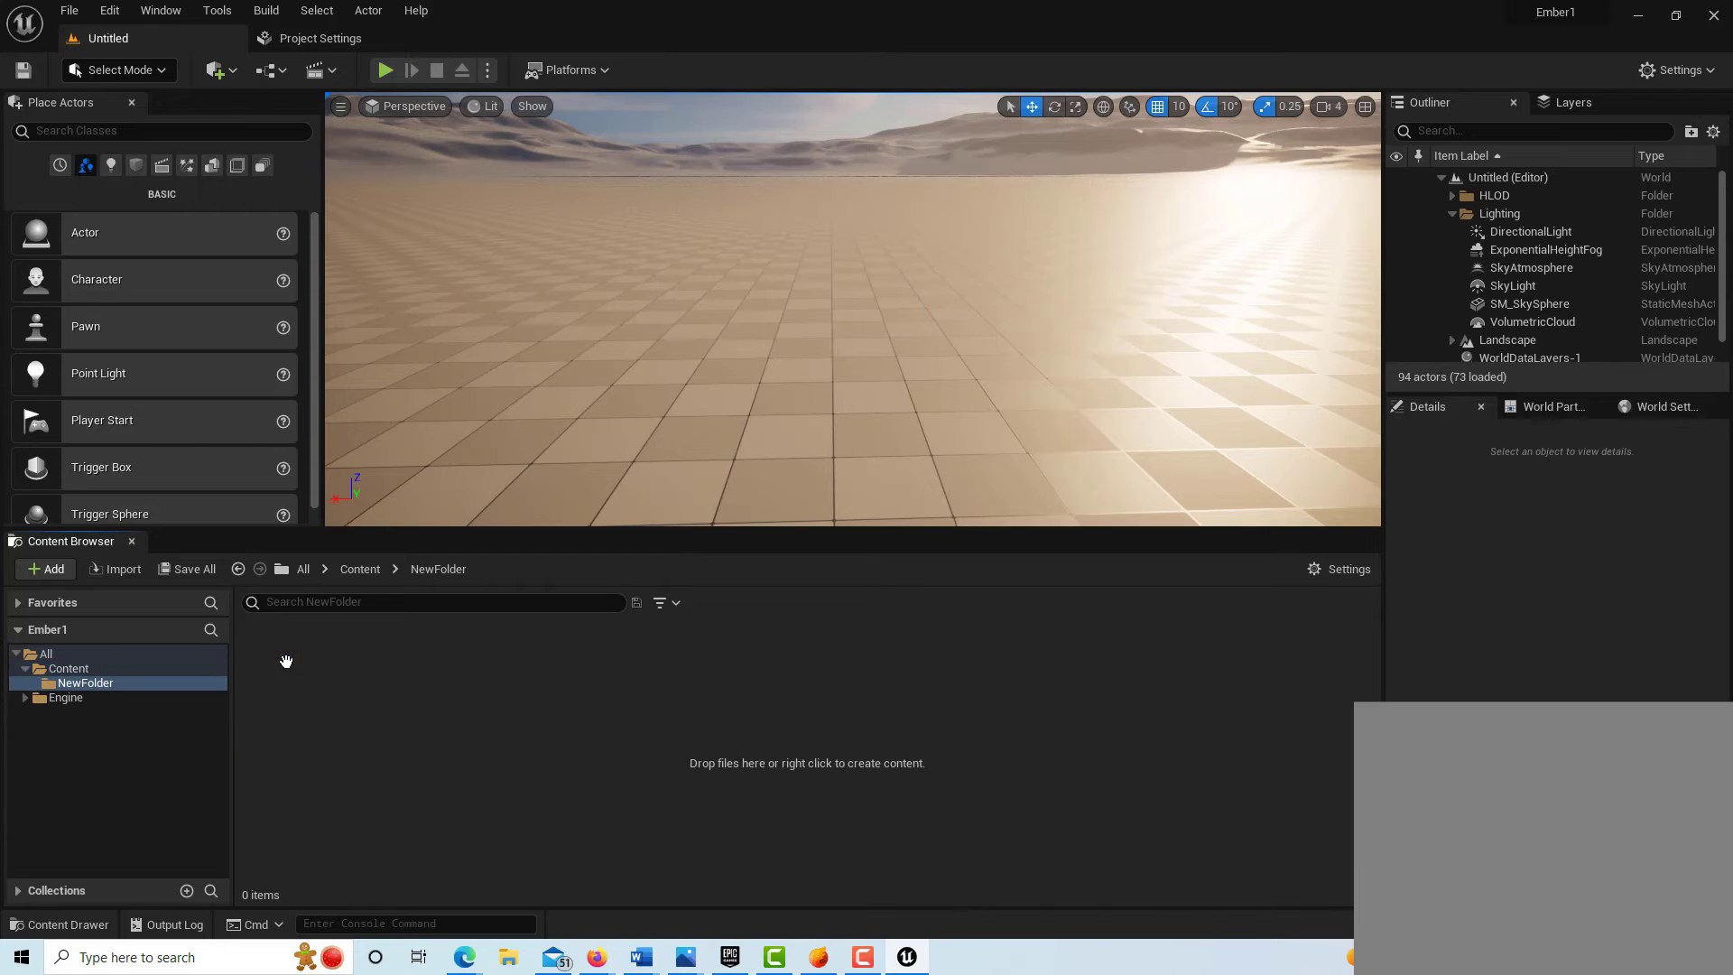
{"action": "right_click", "coordinate": [577, 693]}
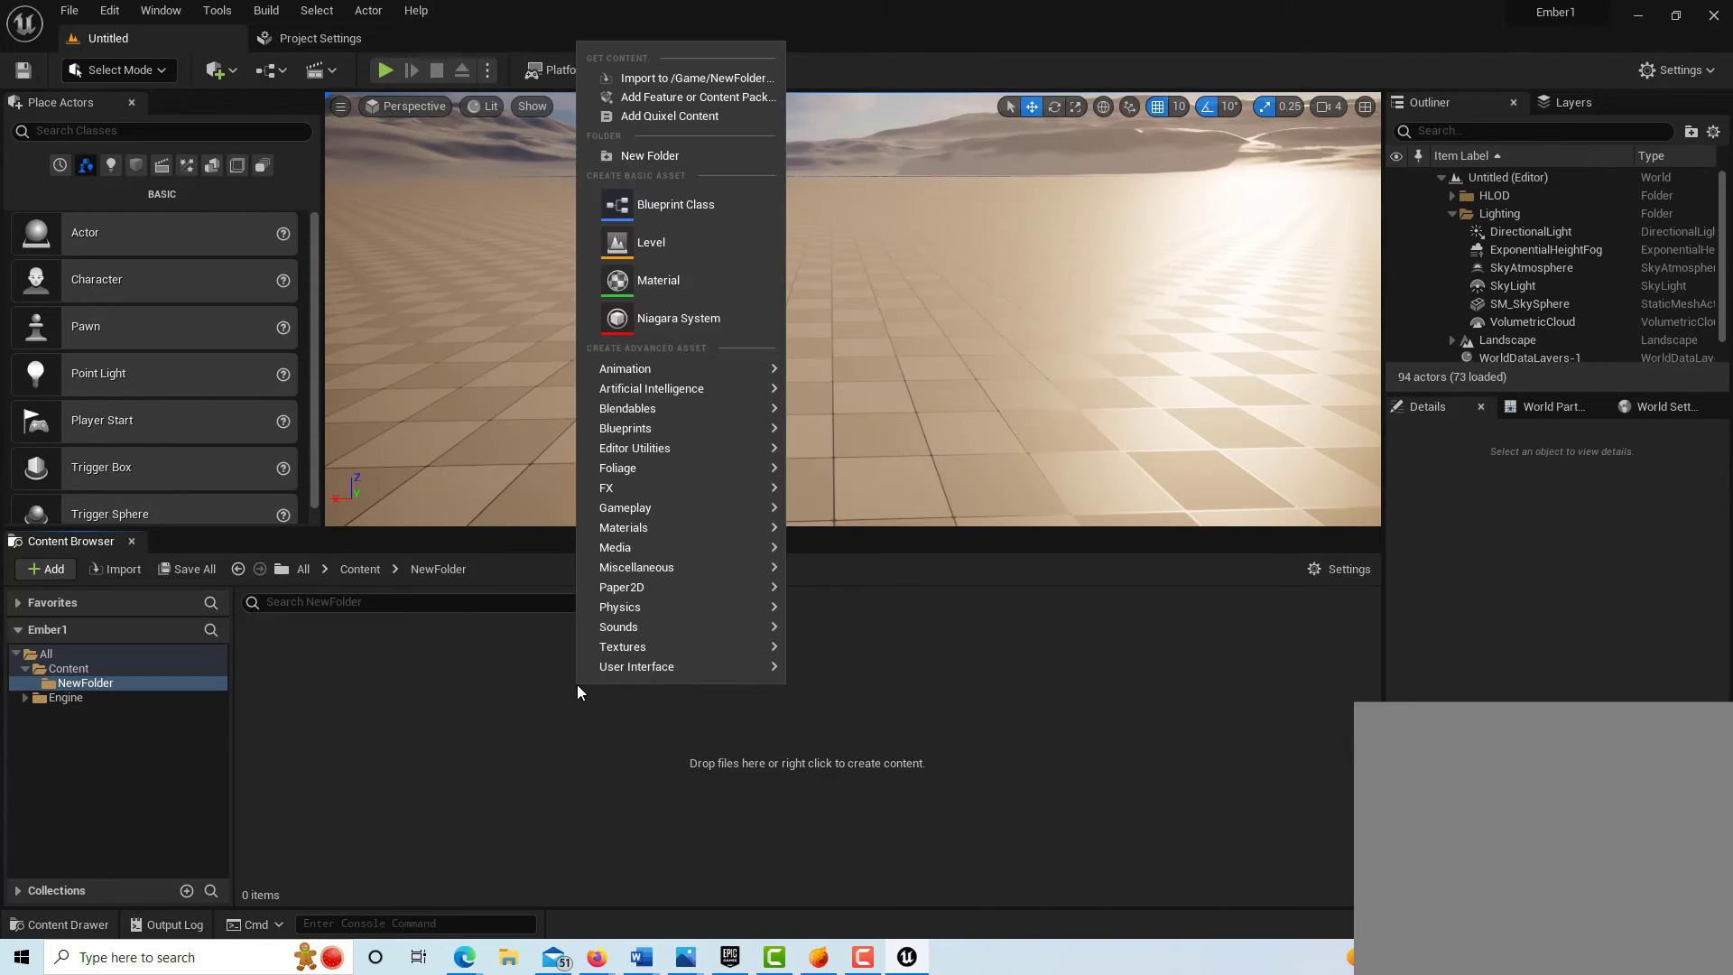
{"action": "mouse_move", "coordinate": [646, 588]}
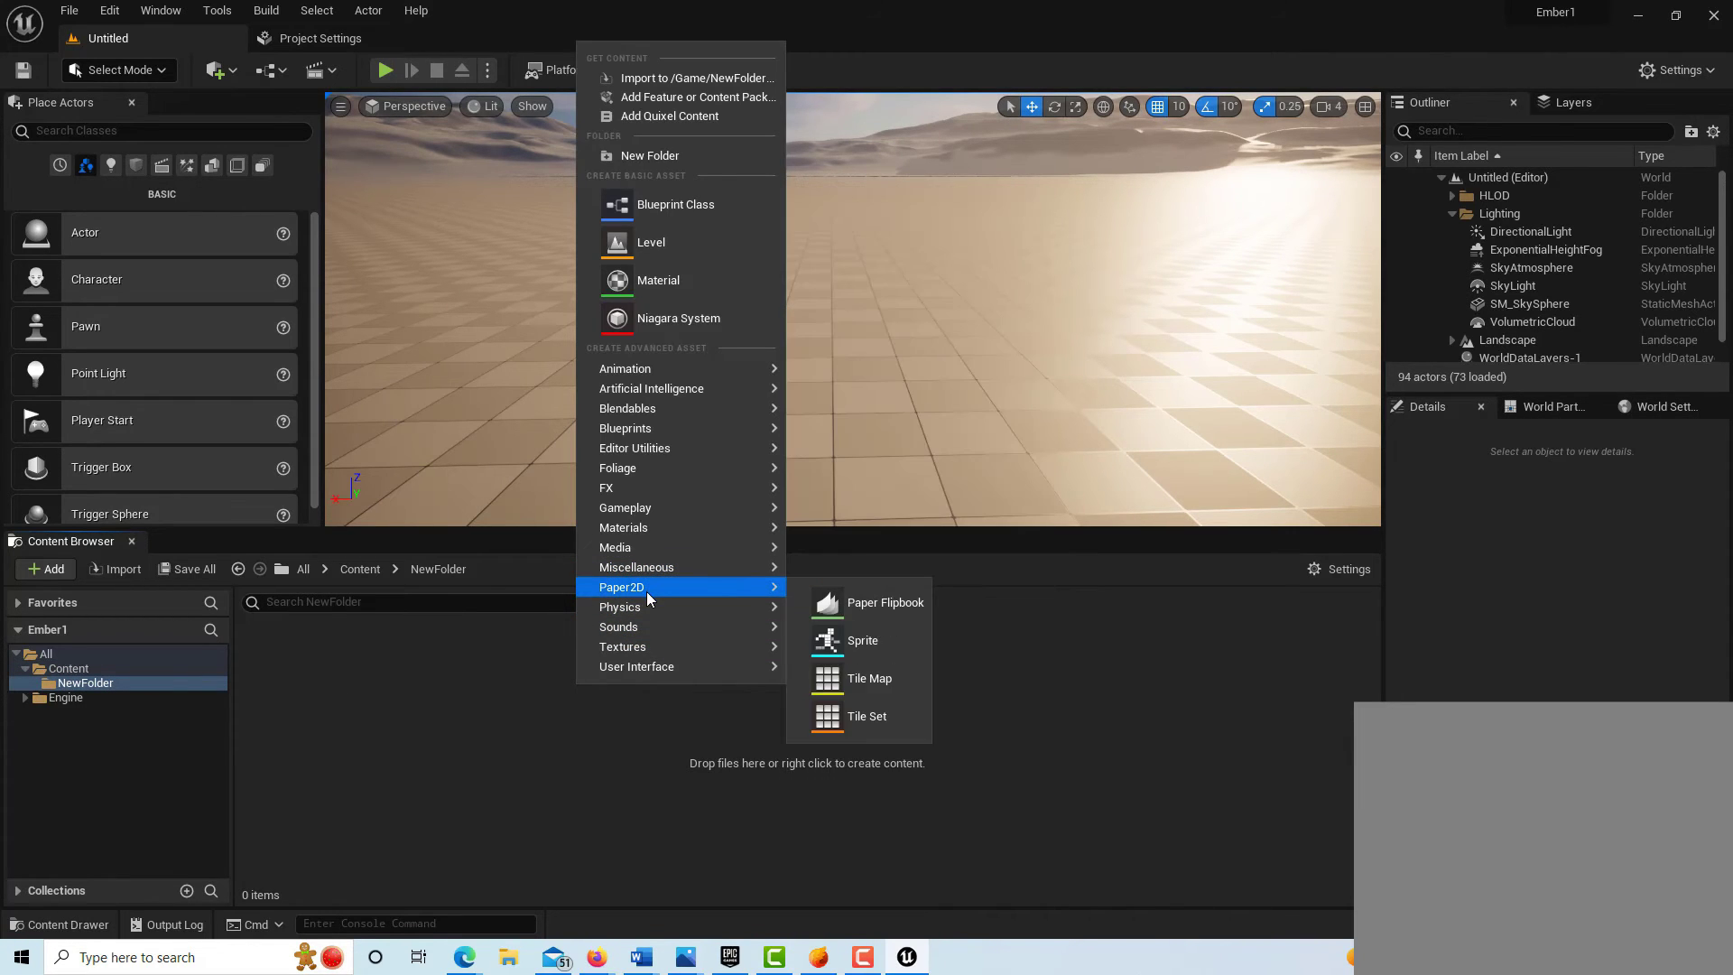
{"action": "left_click", "coordinate": [635, 788]}
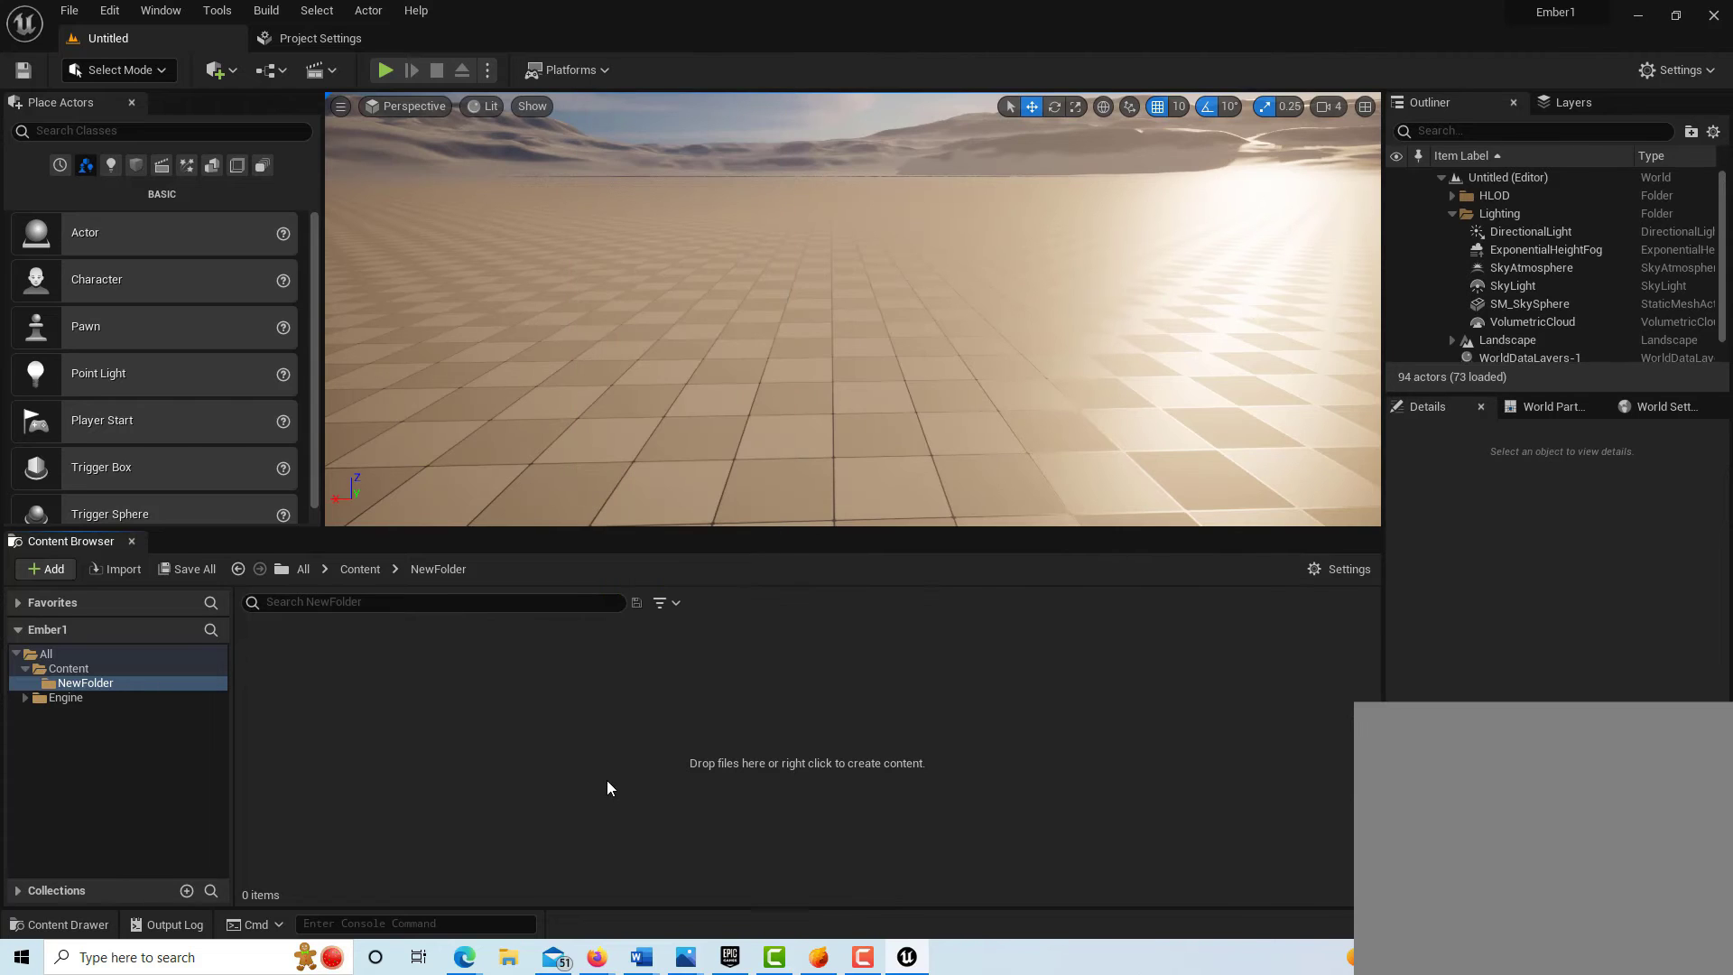
Import flip_b.png from Desktop > New folder (2) into NewFolder
{"action": "left_click", "coordinate": [124, 568]}
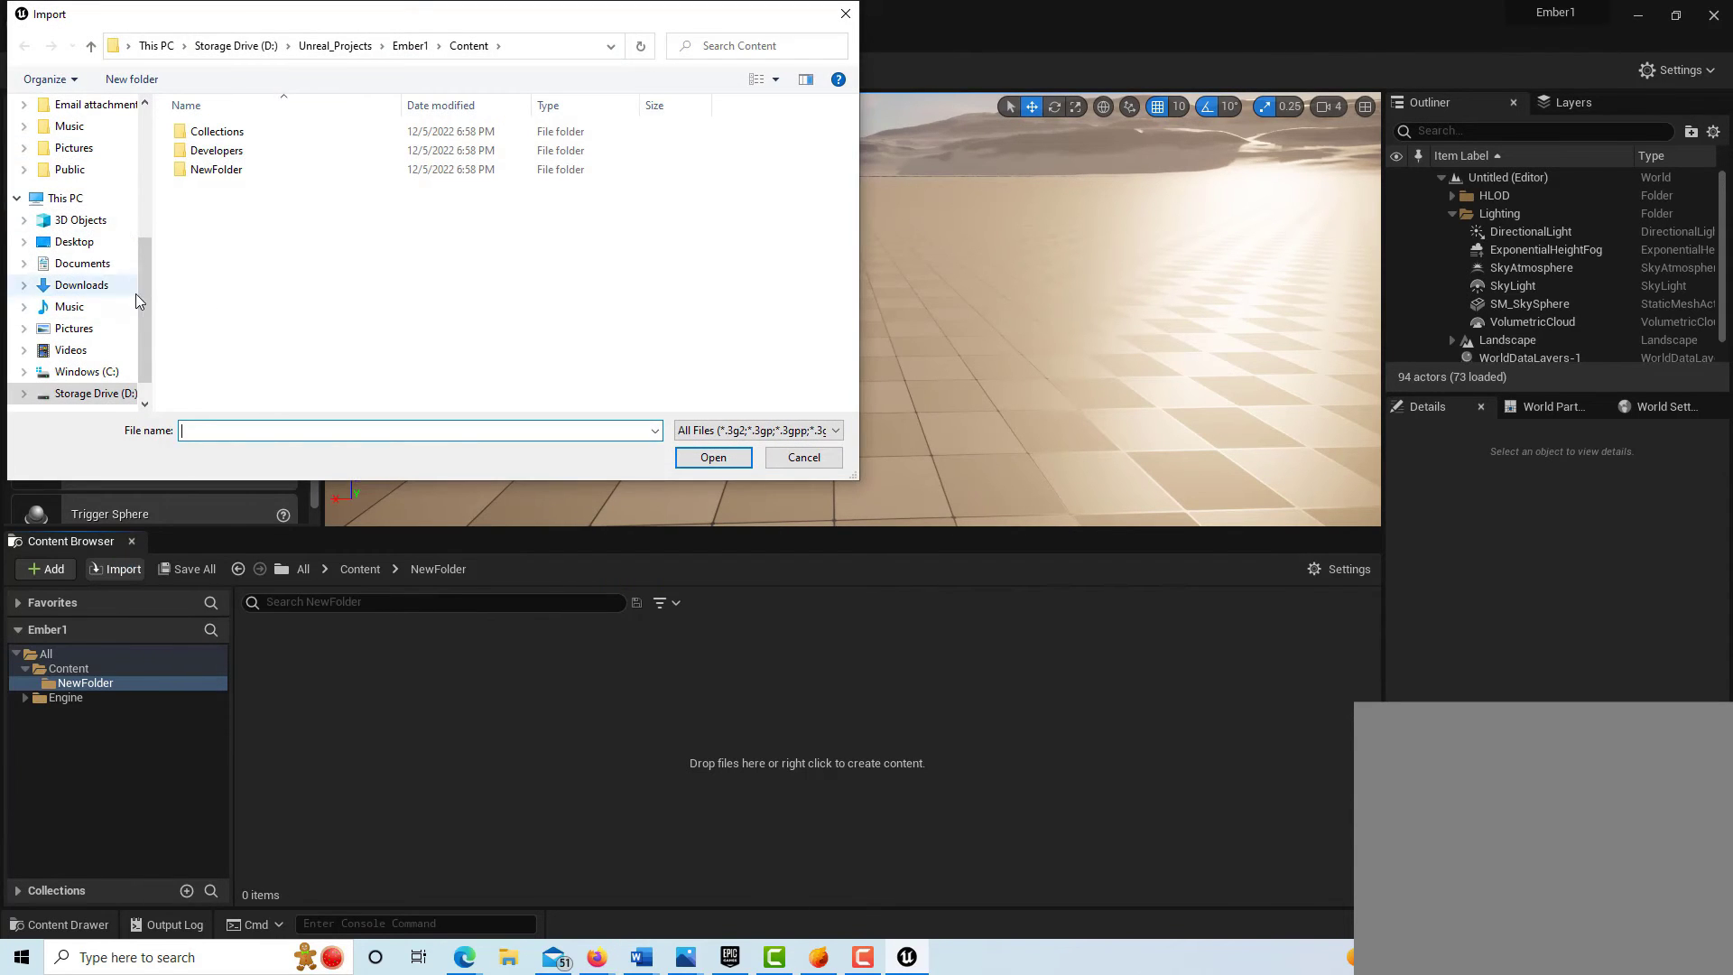
{"action": "left_click", "coordinate": [74, 242]}
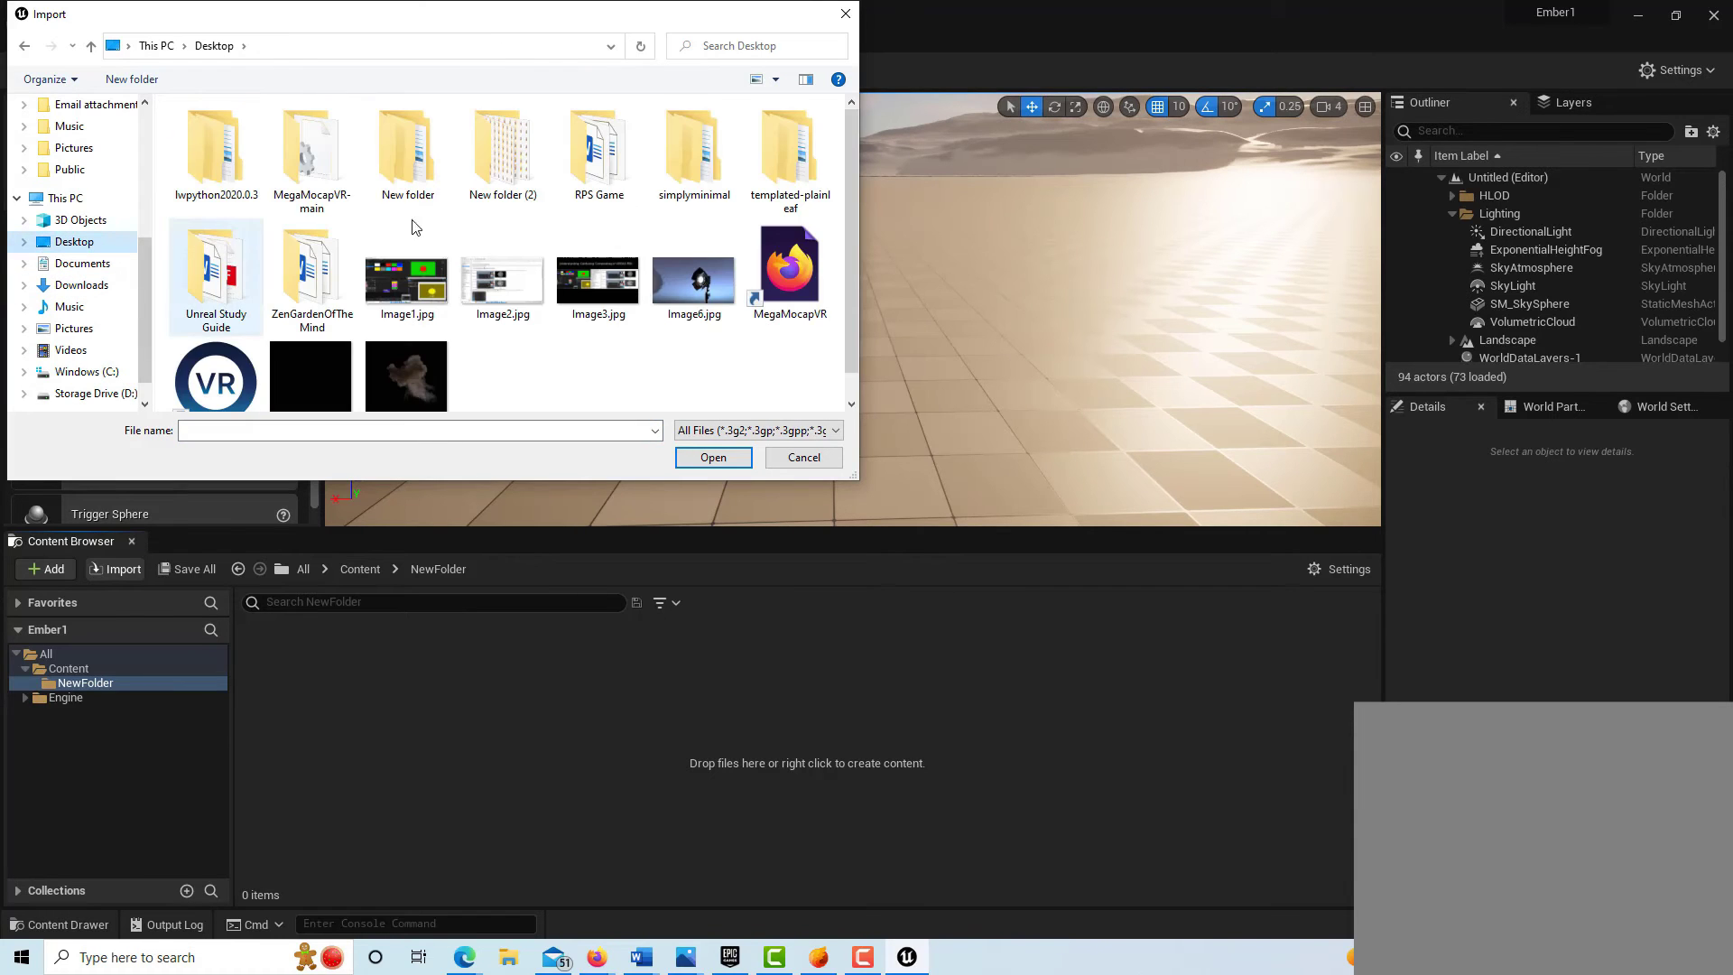
{"action": "double_click", "coordinate": [511, 163]}
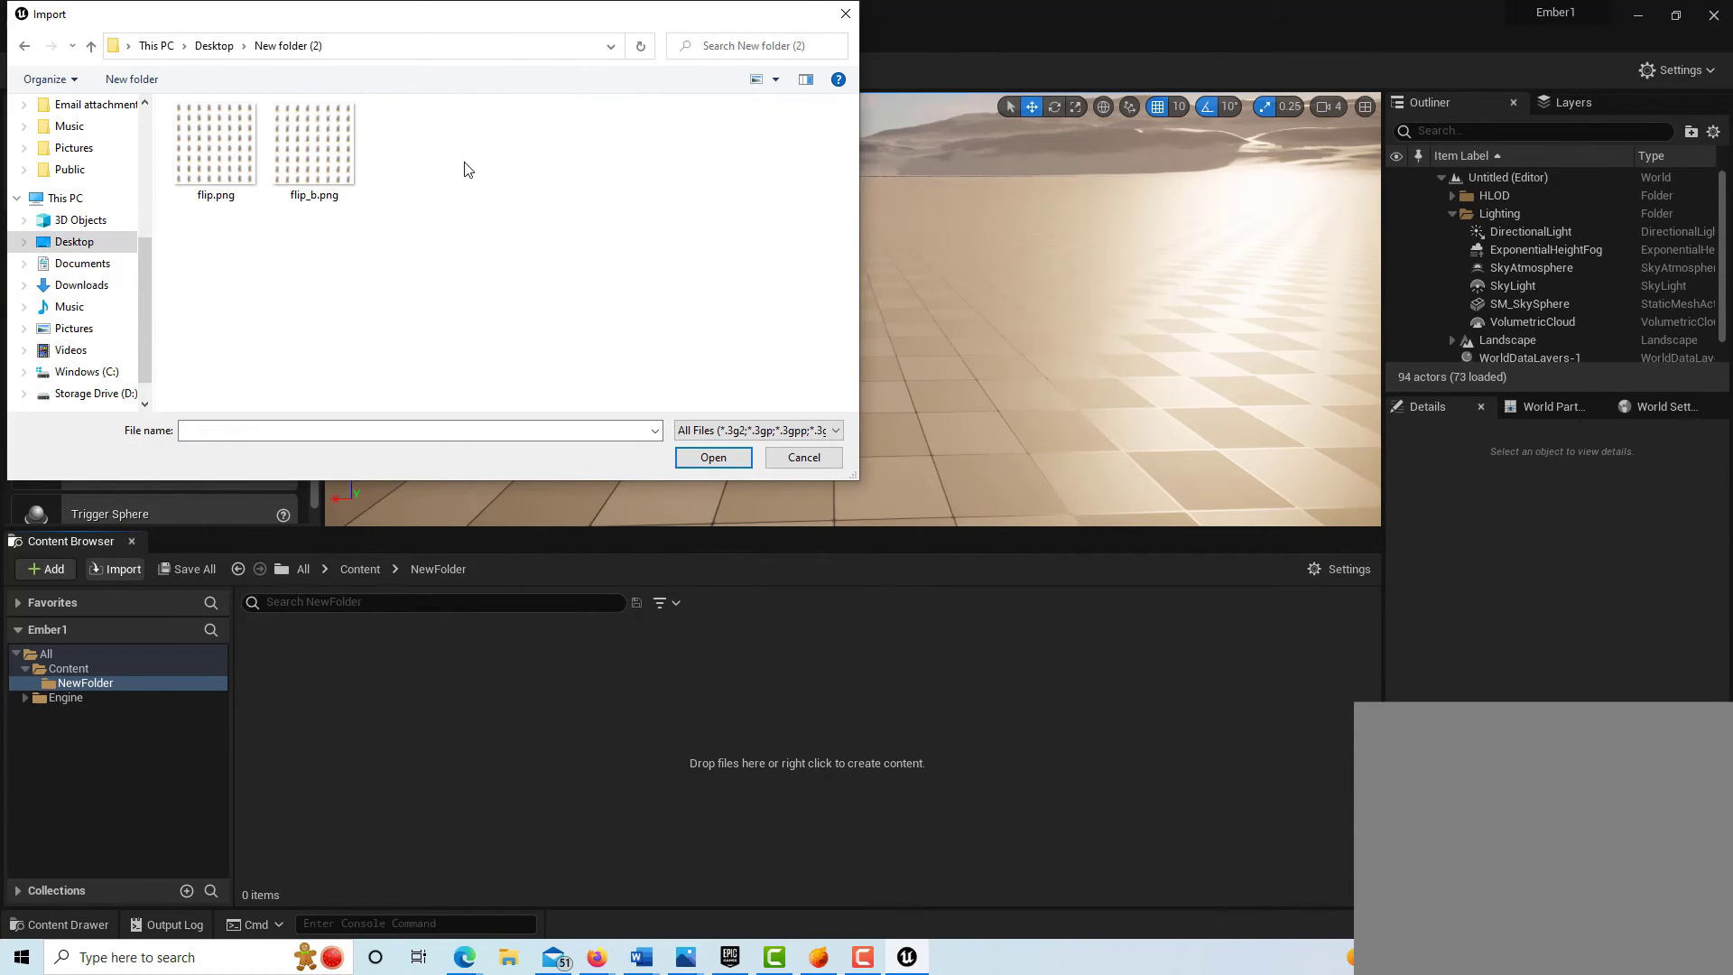
{"action": "left_click", "coordinate": [298, 156]}
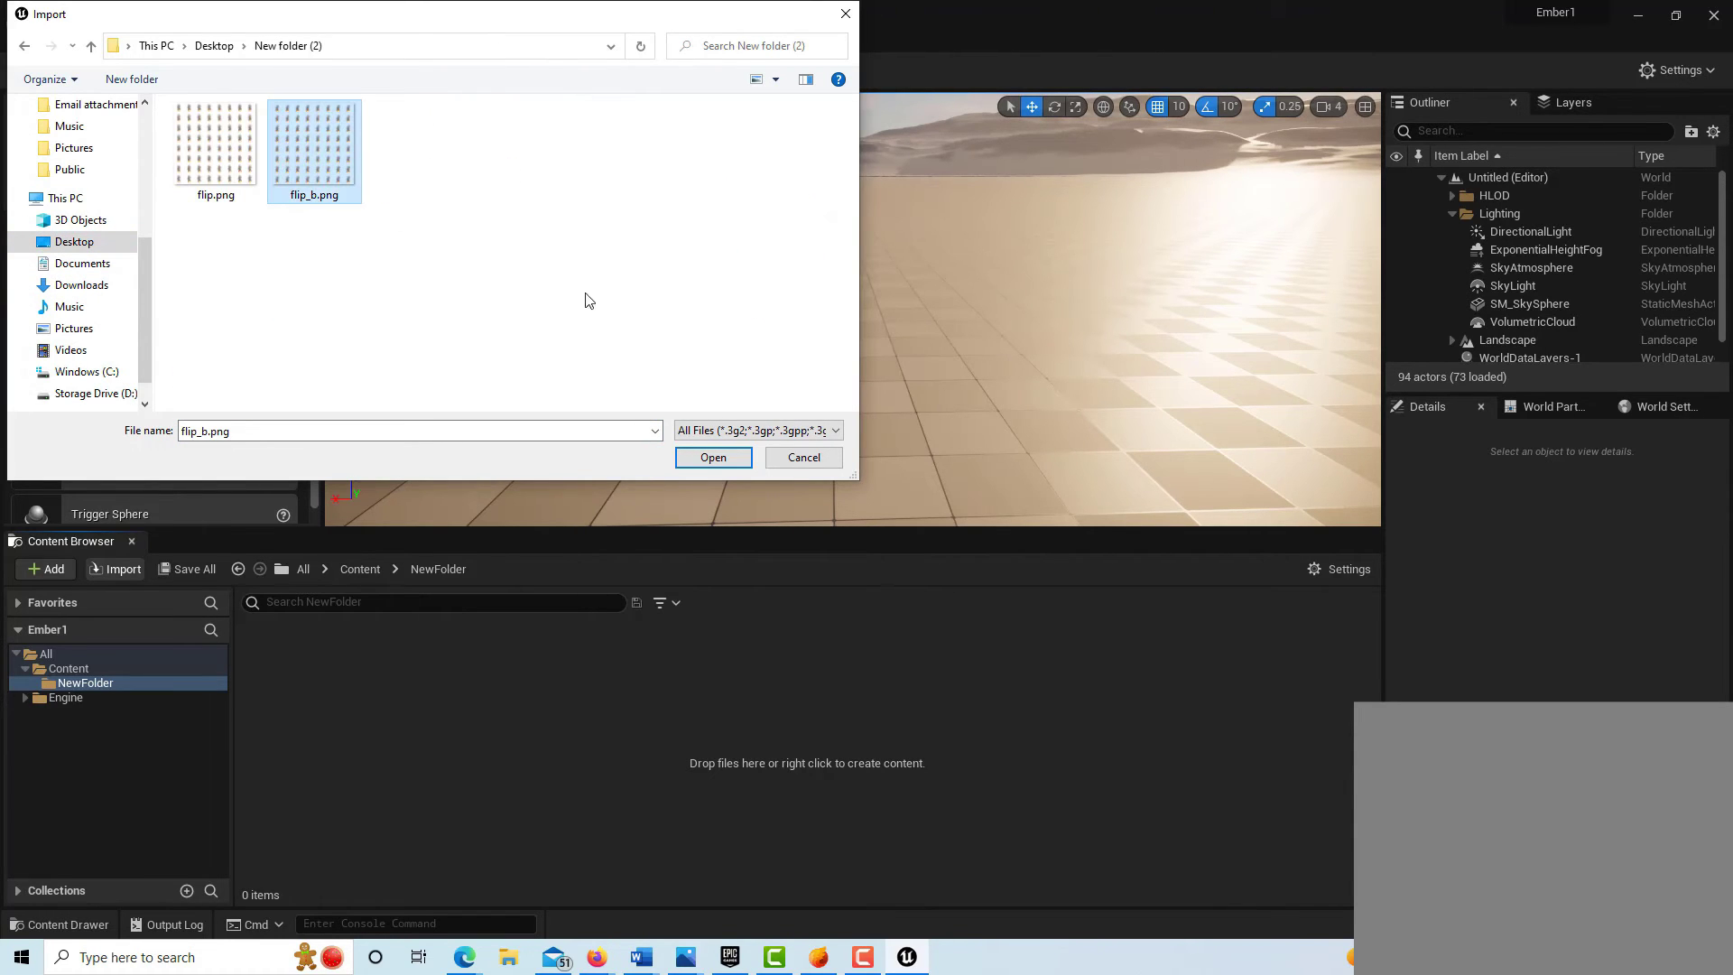
{"action": "left_click", "coordinate": [712, 458]}
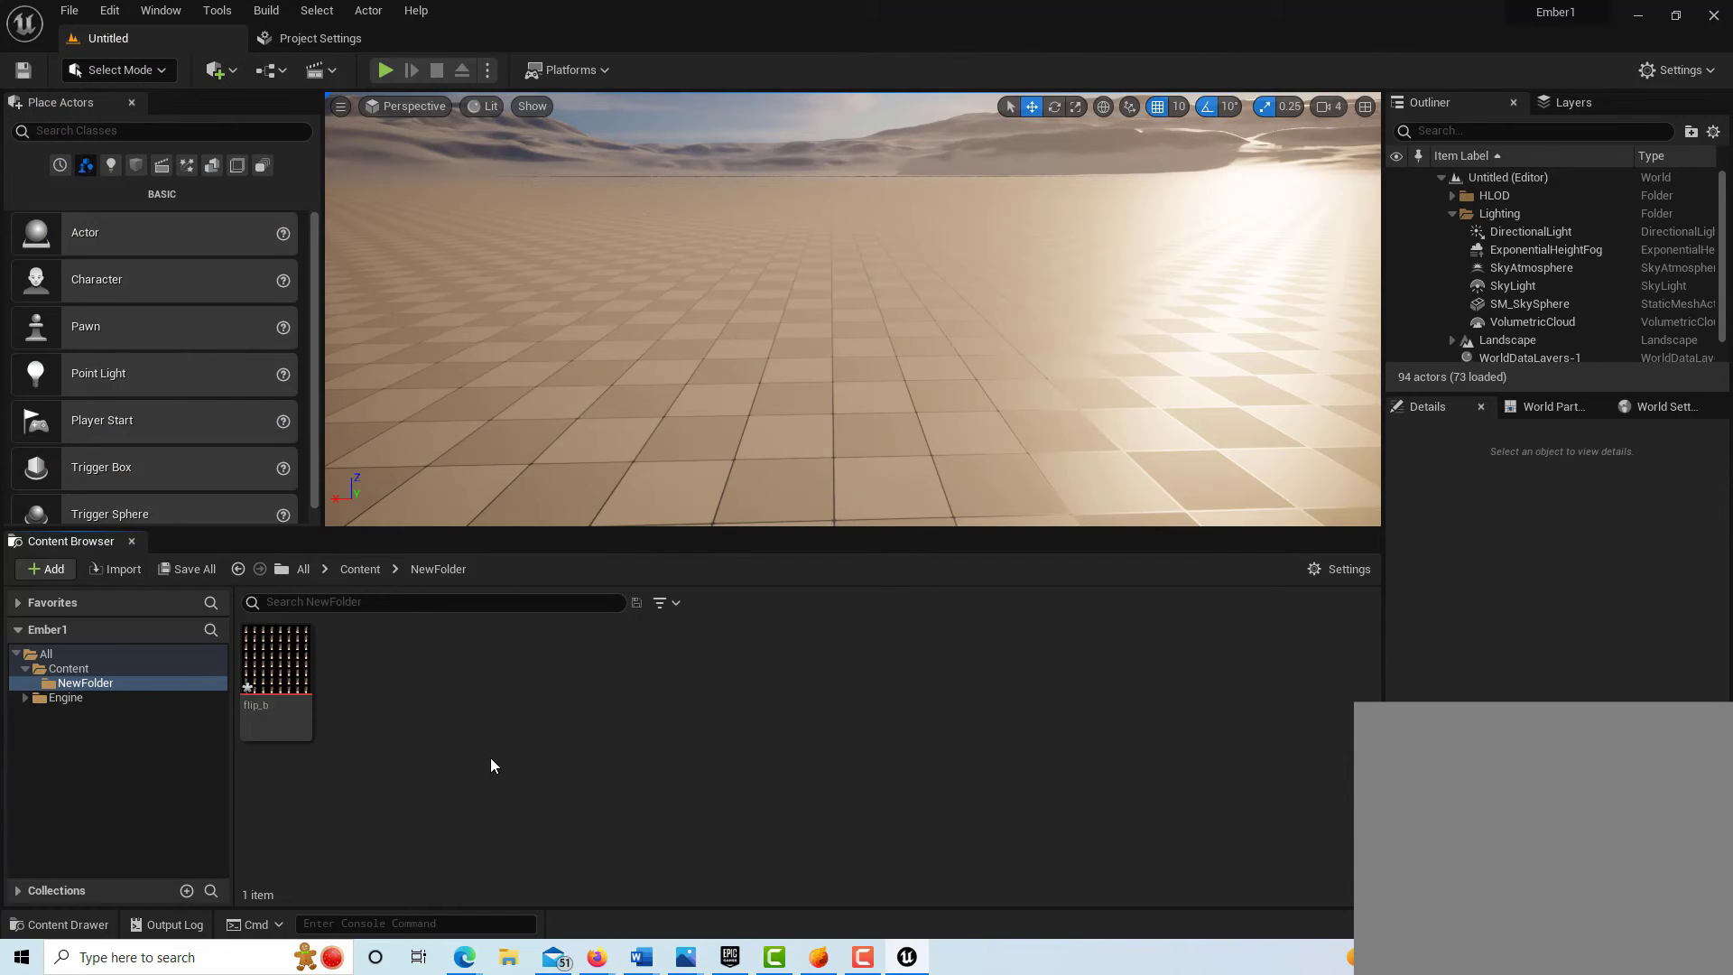
Create a new Paper2D sprite in the Content Browser
{"action": "right_click", "coordinate": [487, 692]}
{"action": "mouse_move", "coordinate": [522, 663]}
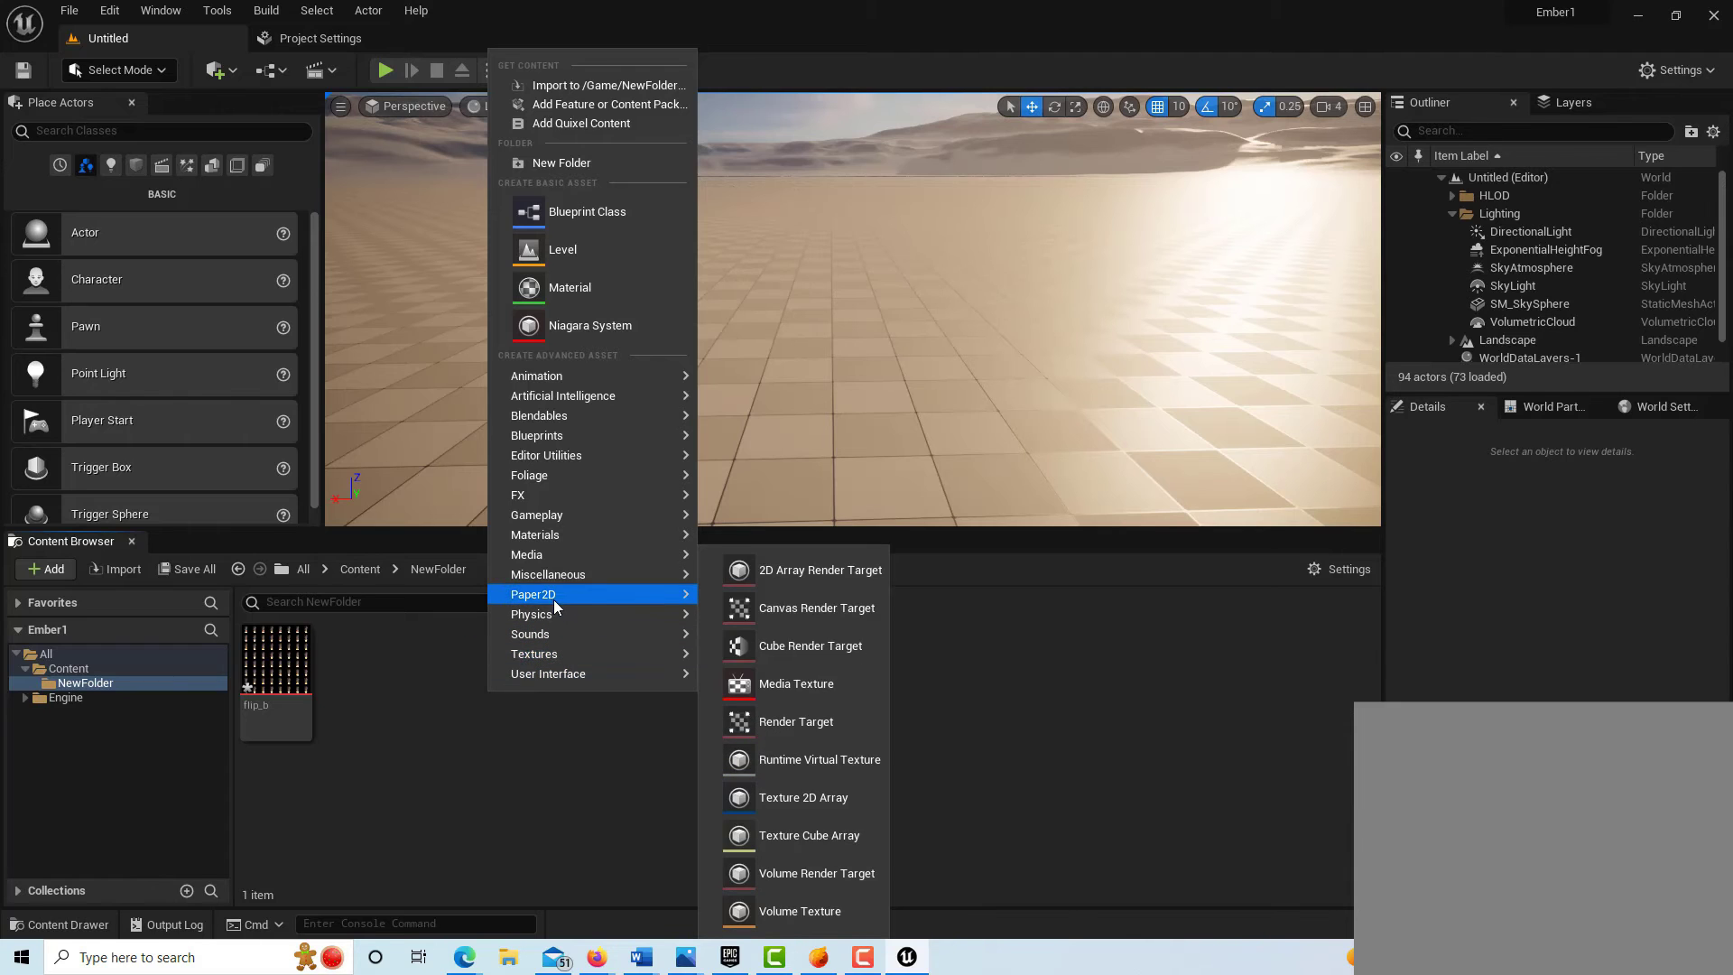
{"action": "mouse_move", "coordinate": [554, 598]}
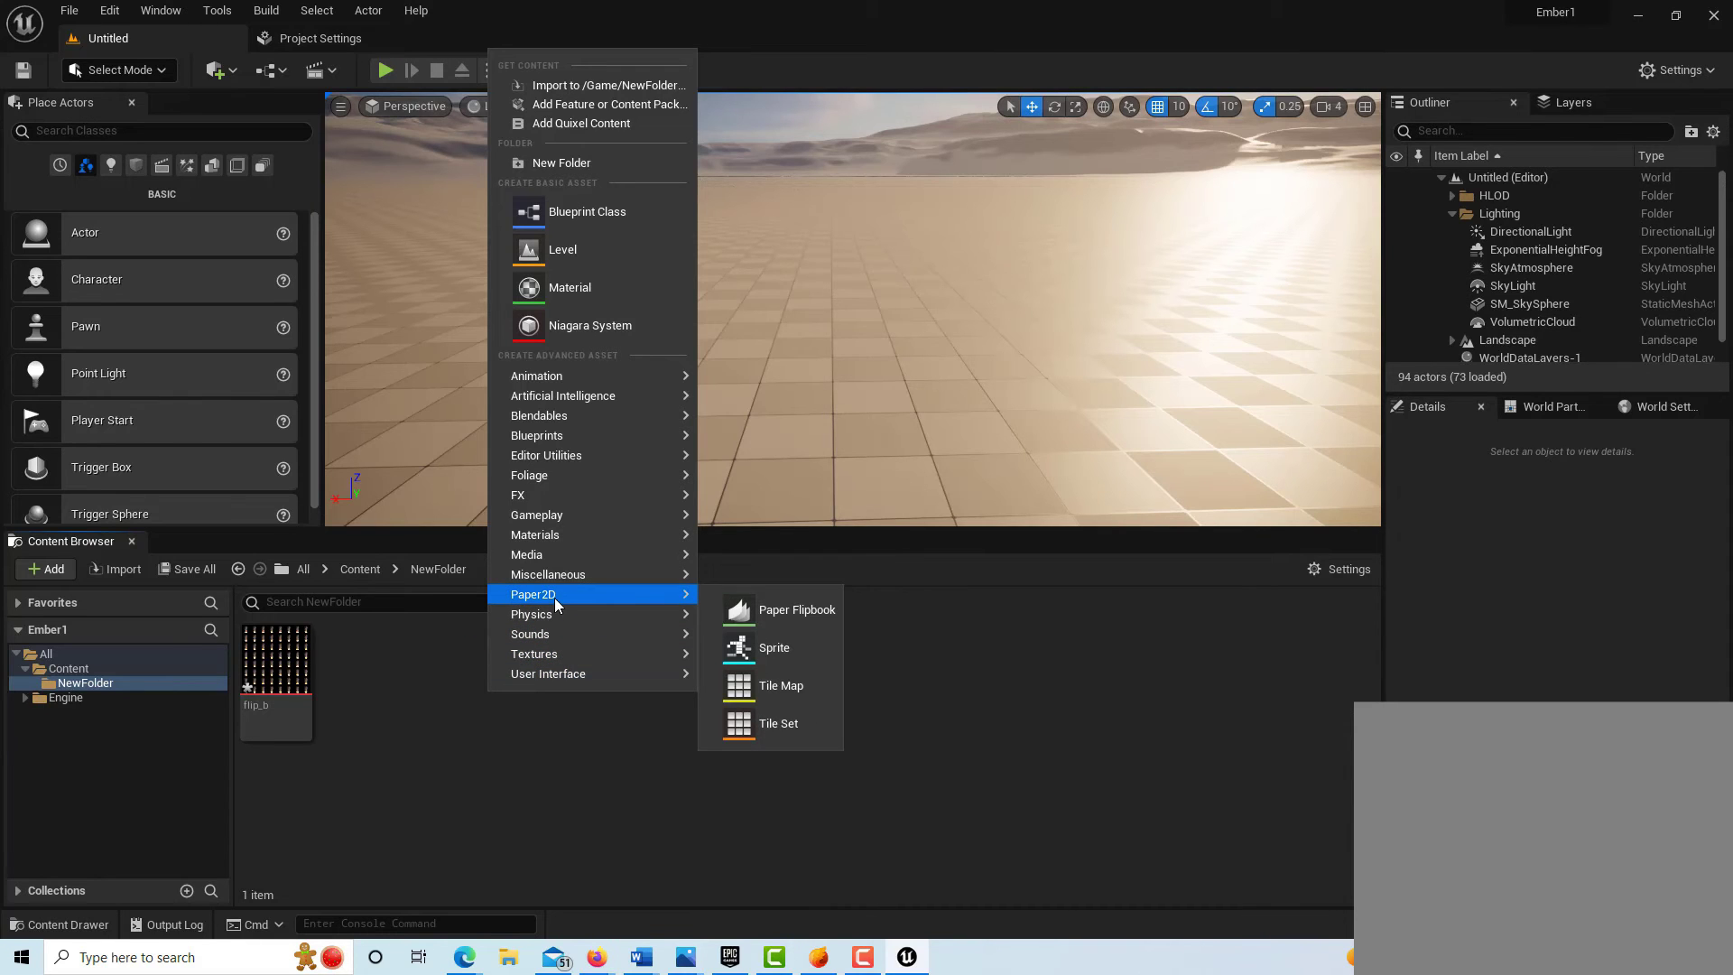
{"action": "left_click", "coordinate": [774, 650]}
Open NewPaperSprite in a docked editor and set its Source Texture to flip_b
{"action": "double_click", "coordinate": [361, 661]}
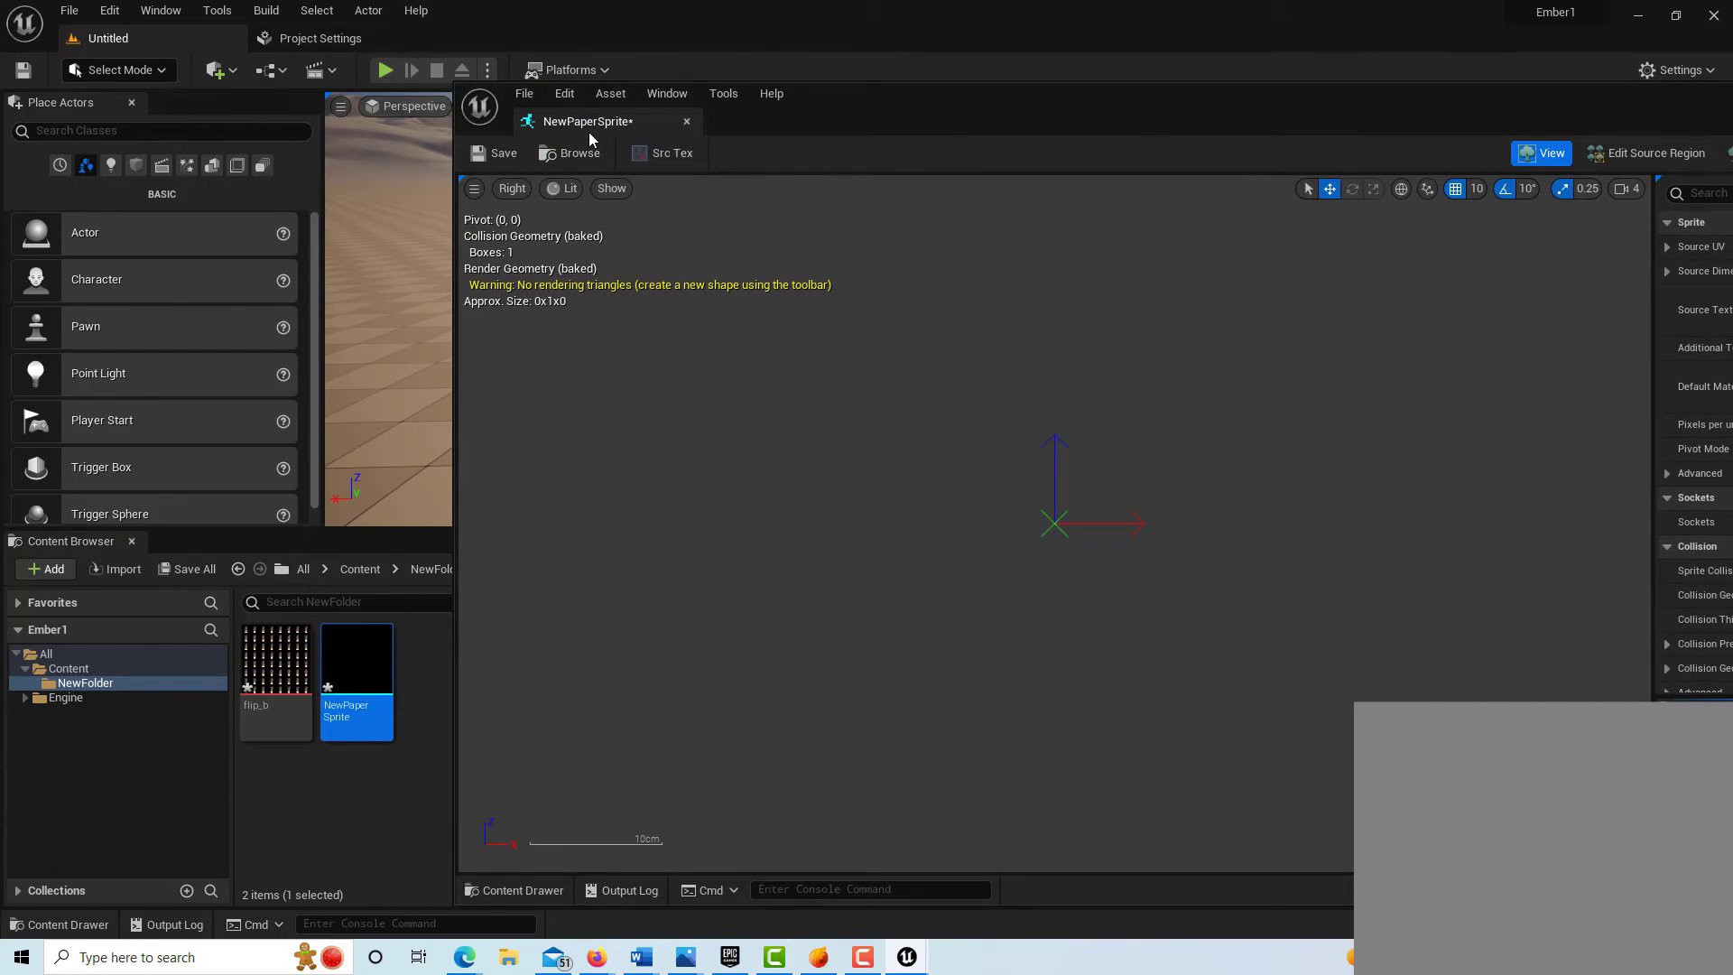
{"action": "left_click_drag", "start_coordinate": [591, 124], "coordinate": [603, 53]}
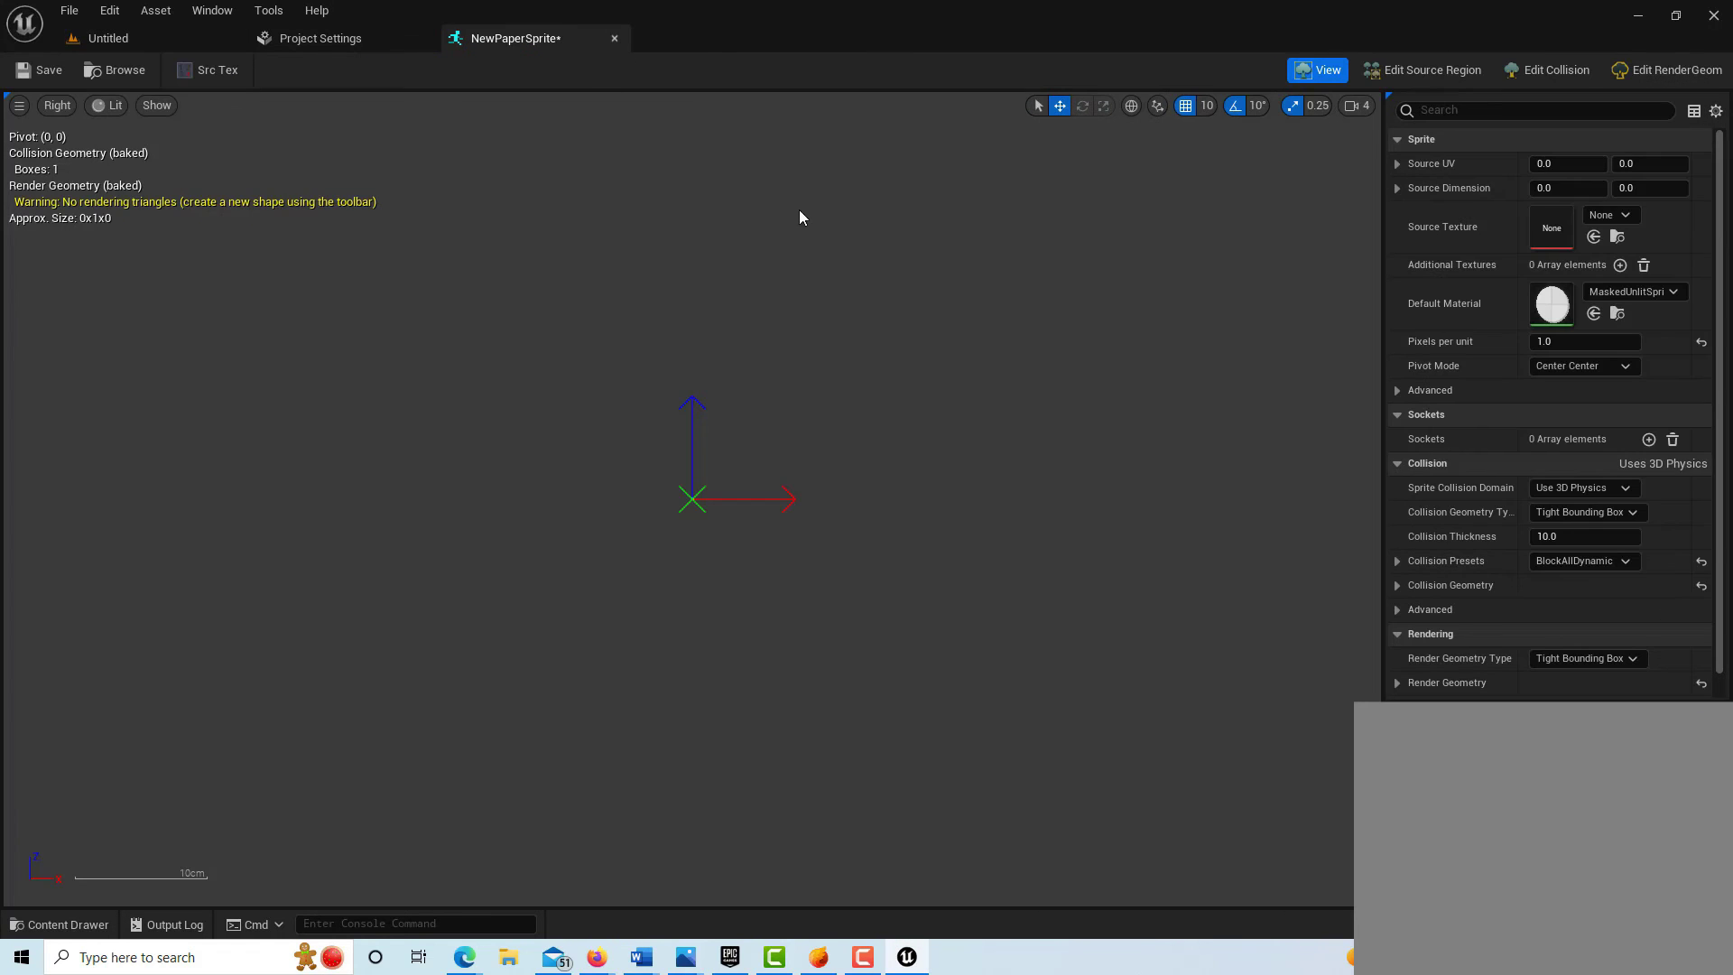
{"action": "left_click", "coordinate": [1625, 215]}
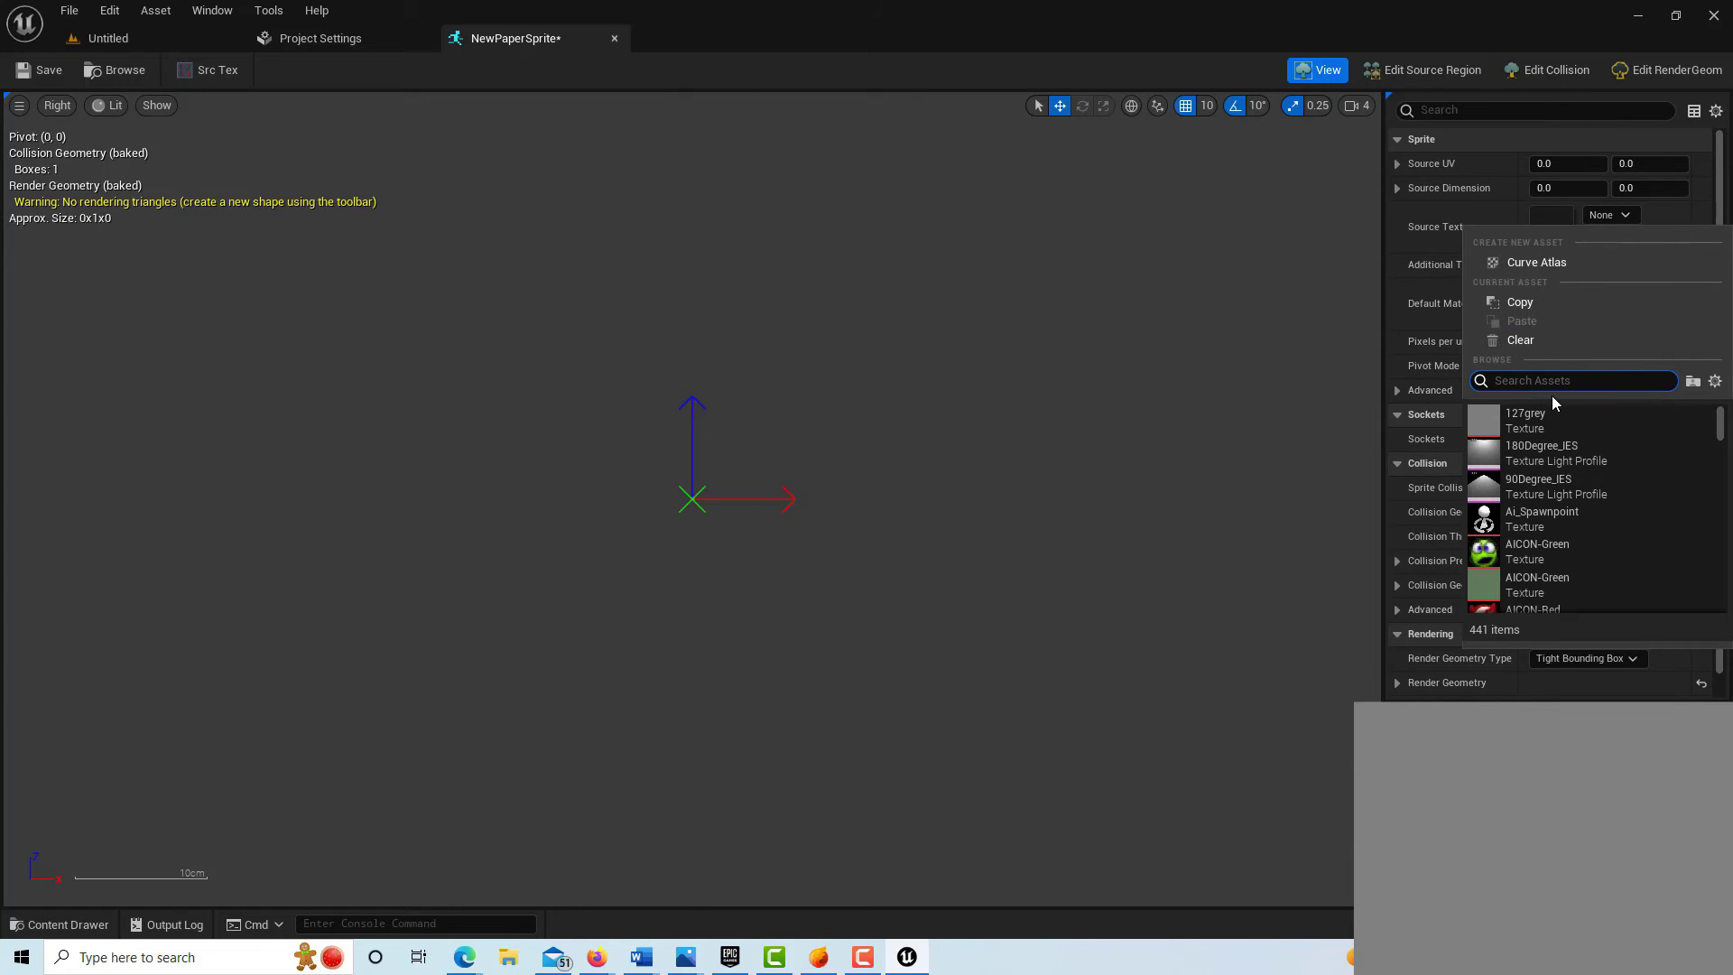
{"action": "type", "text": "flip"}
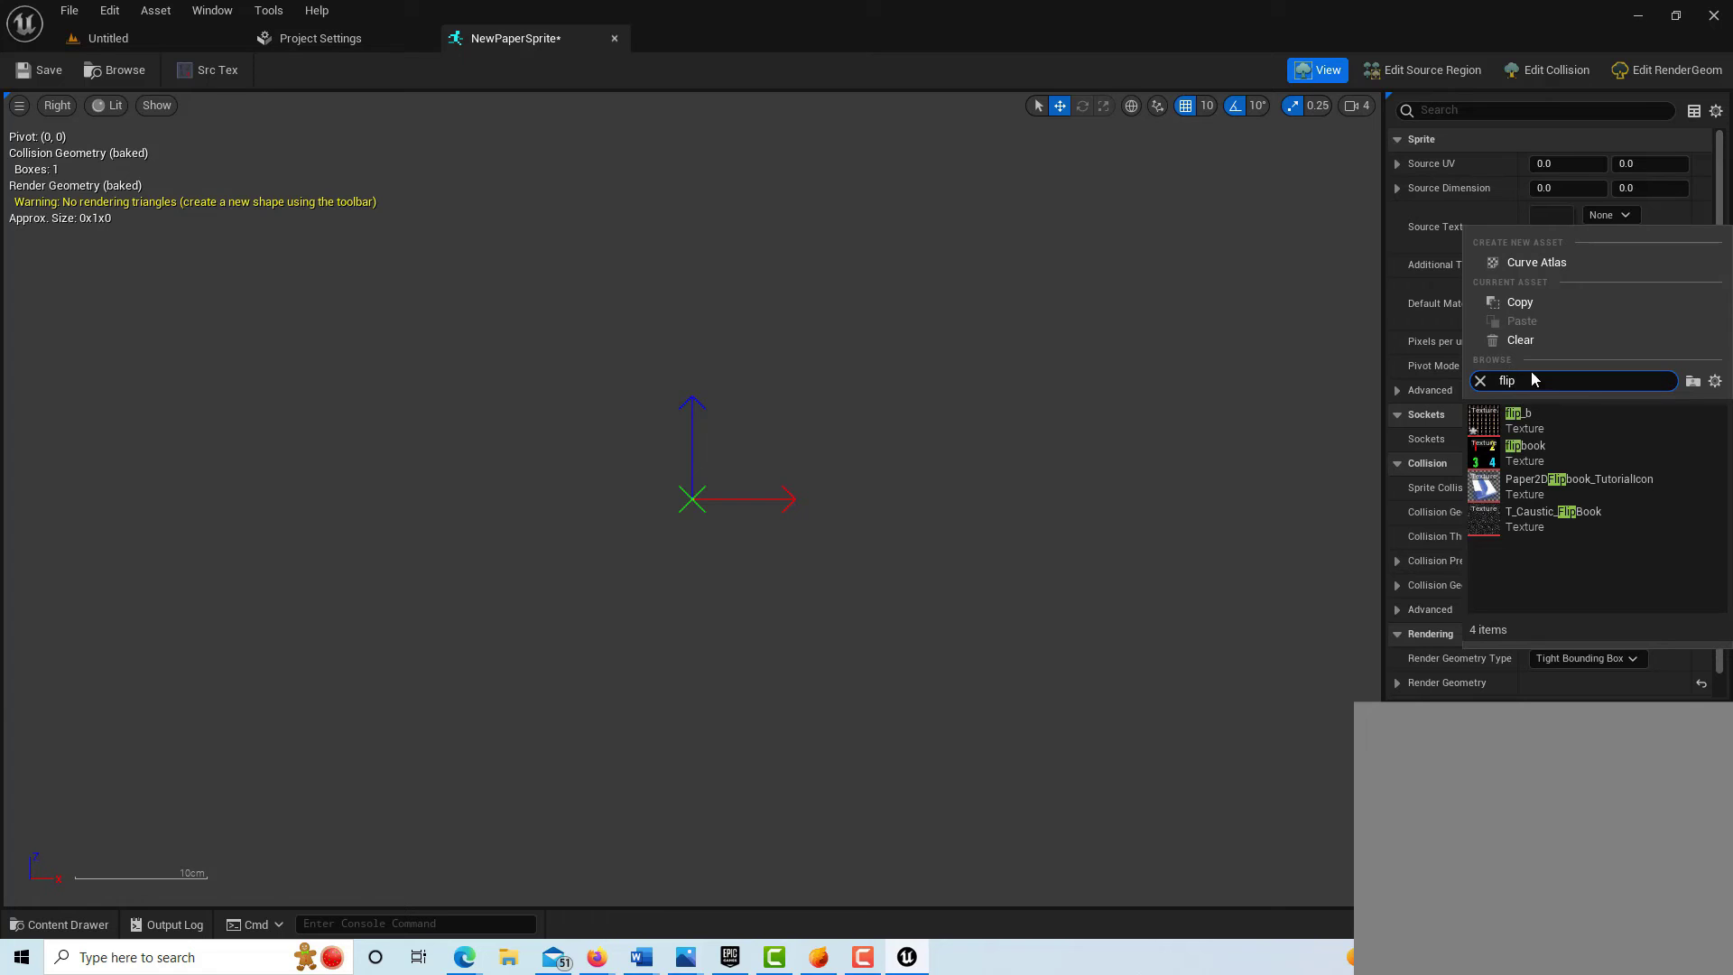
{"action": "left_click", "coordinate": [1503, 425]}
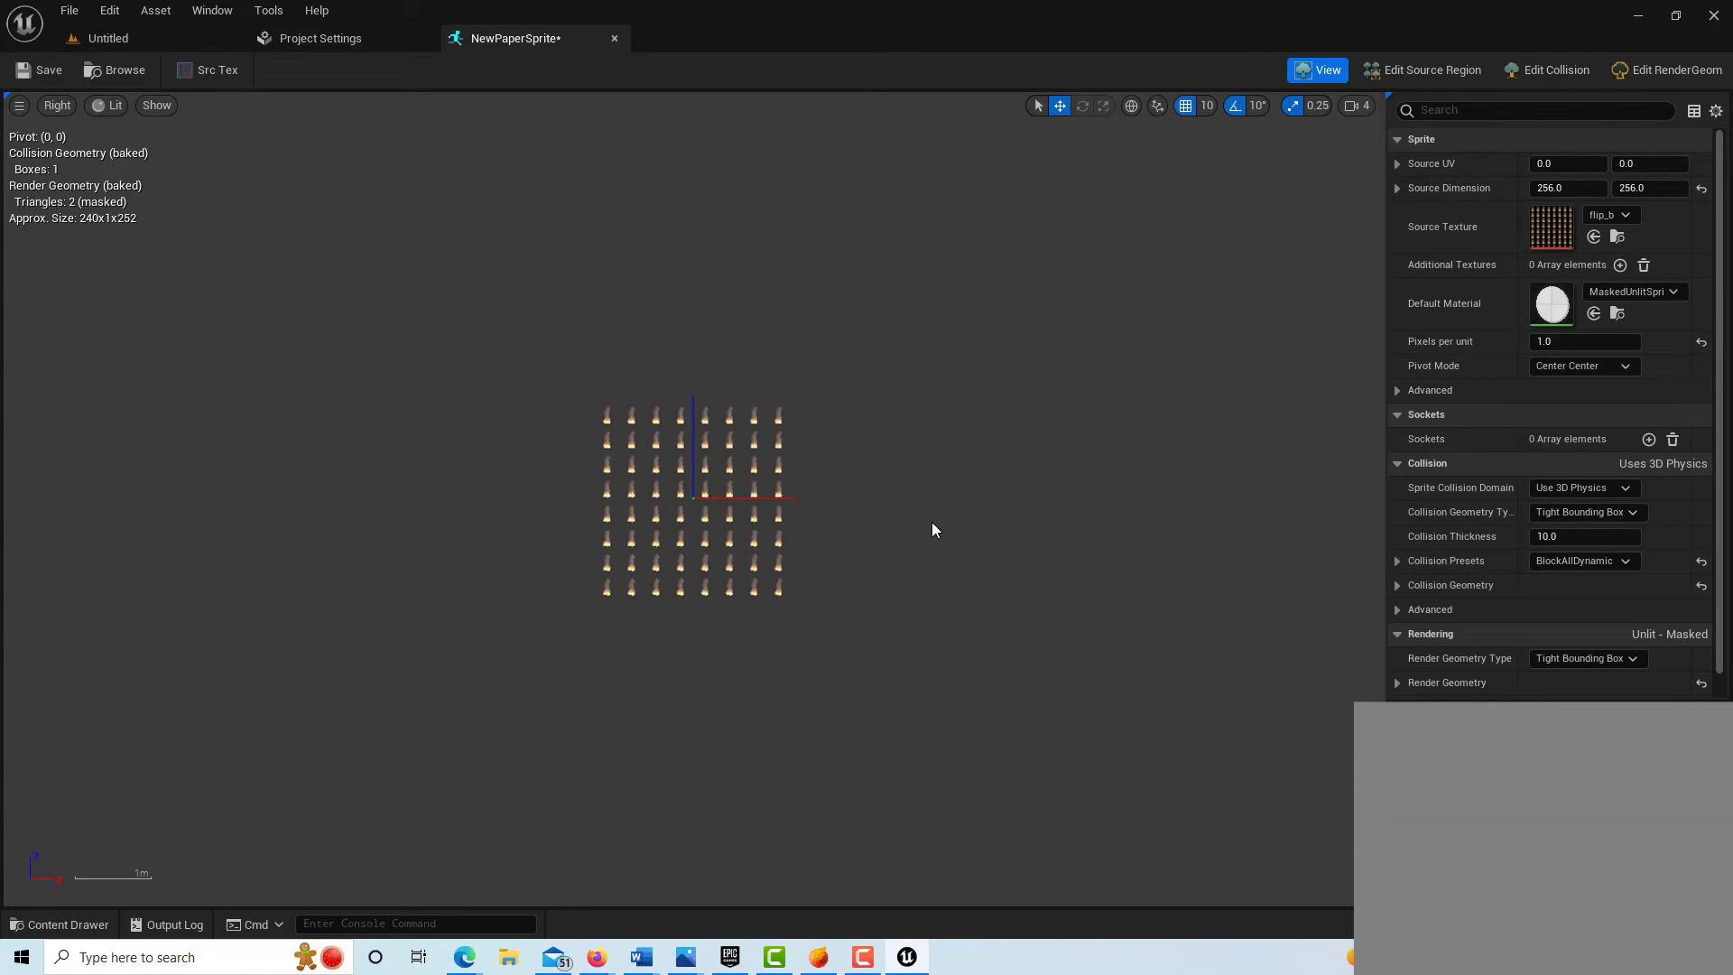
{"action": "left_click", "coordinate": [1379, 67]}
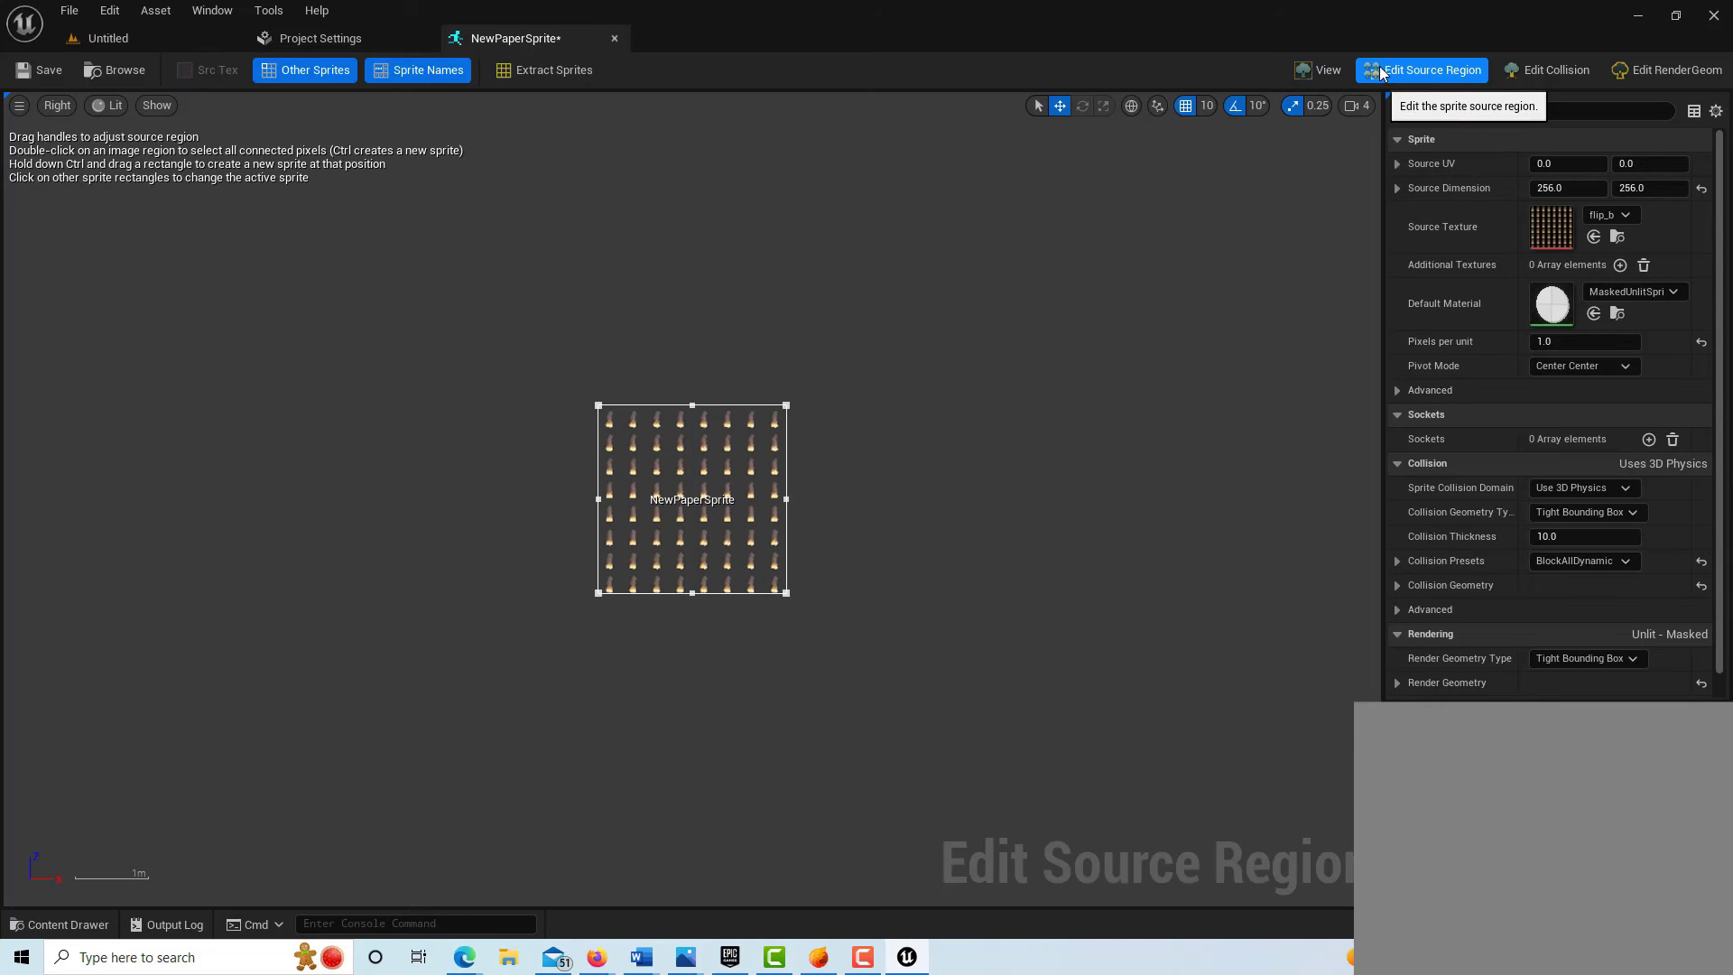
Extract flip_b into 64 sprites (flip_b_Sprite_0–63), review them, then return to Content
{"action": "left_click", "coordinate": [569, 73]}
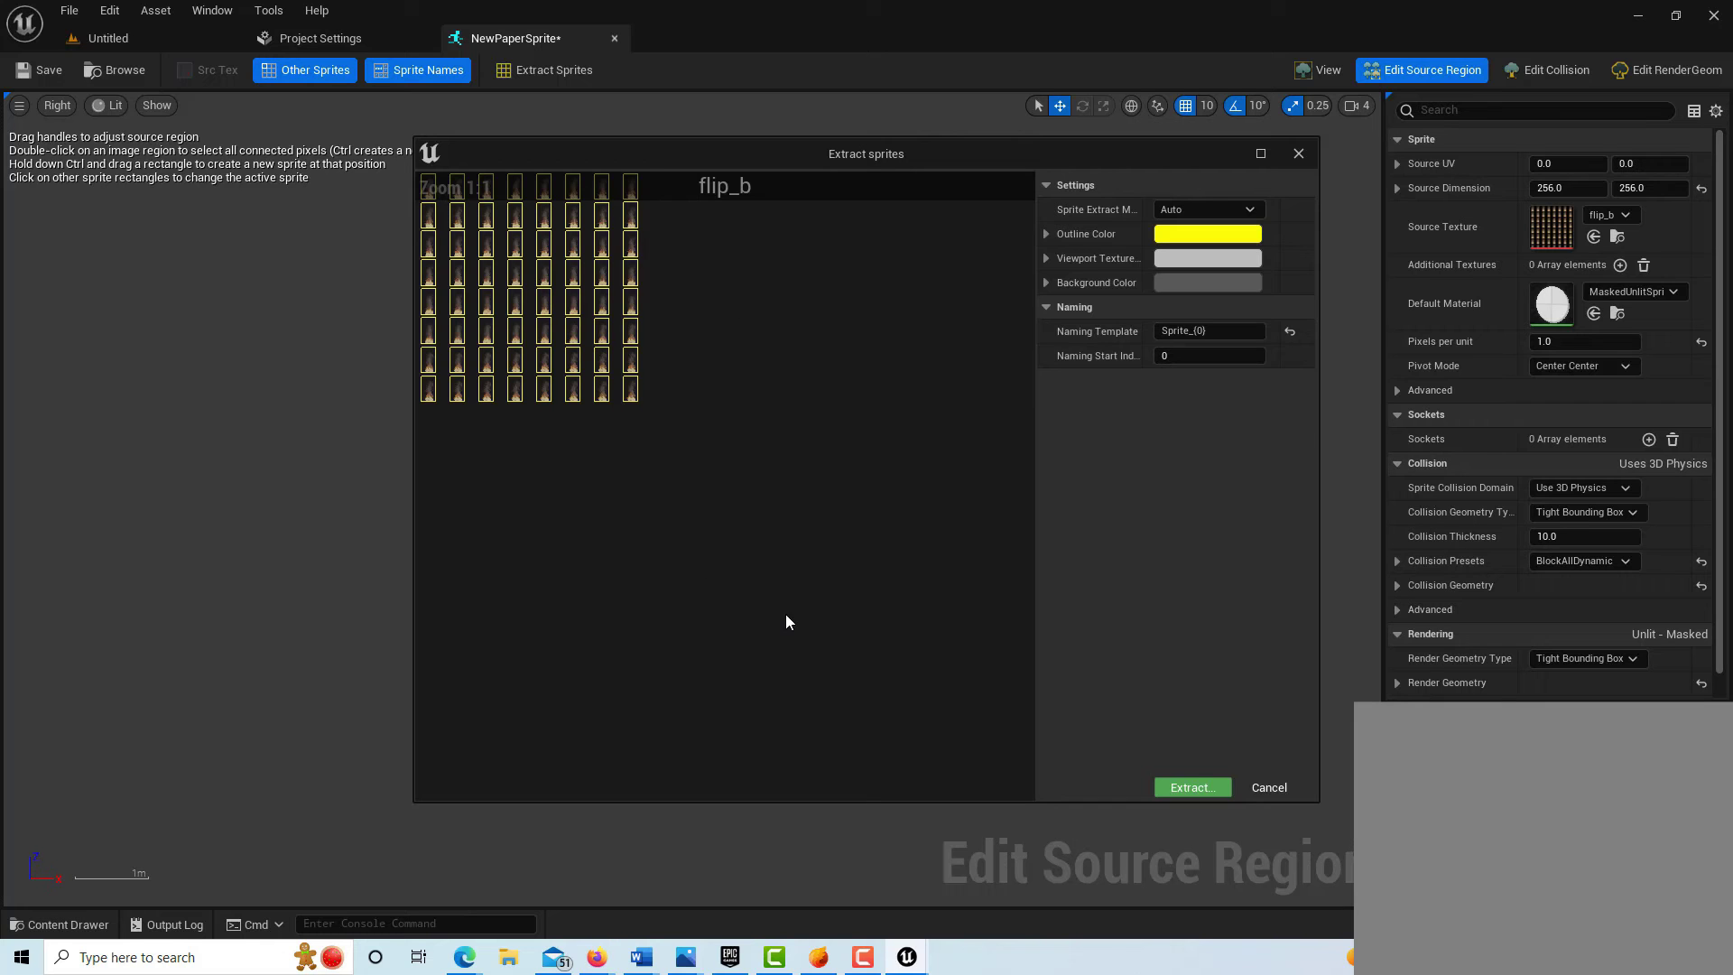
{"action": "left_click", "coordinate": [1193, 788]}
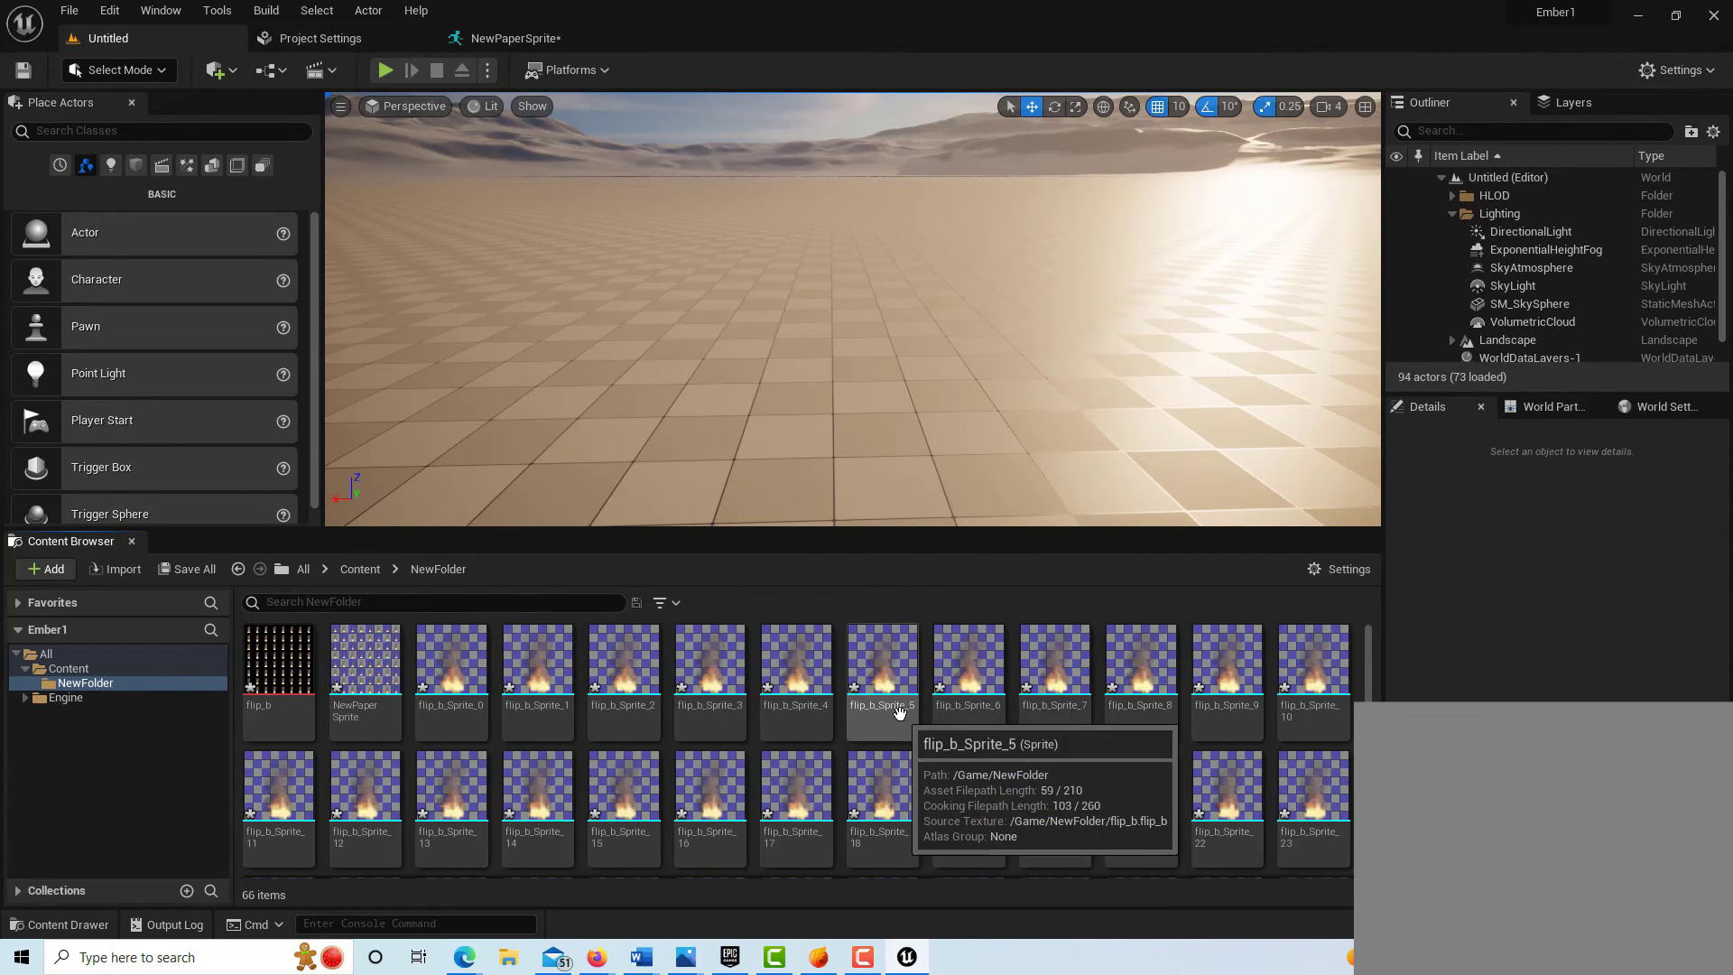
{"action": "scroll", "coordinate": [889, 715], "scroll_direction": "down", "scroll_amount": 2}
{"action": "scroll", "coordinate": [889, 715], "scroll_direction": "down", "scroll_amount": 5}
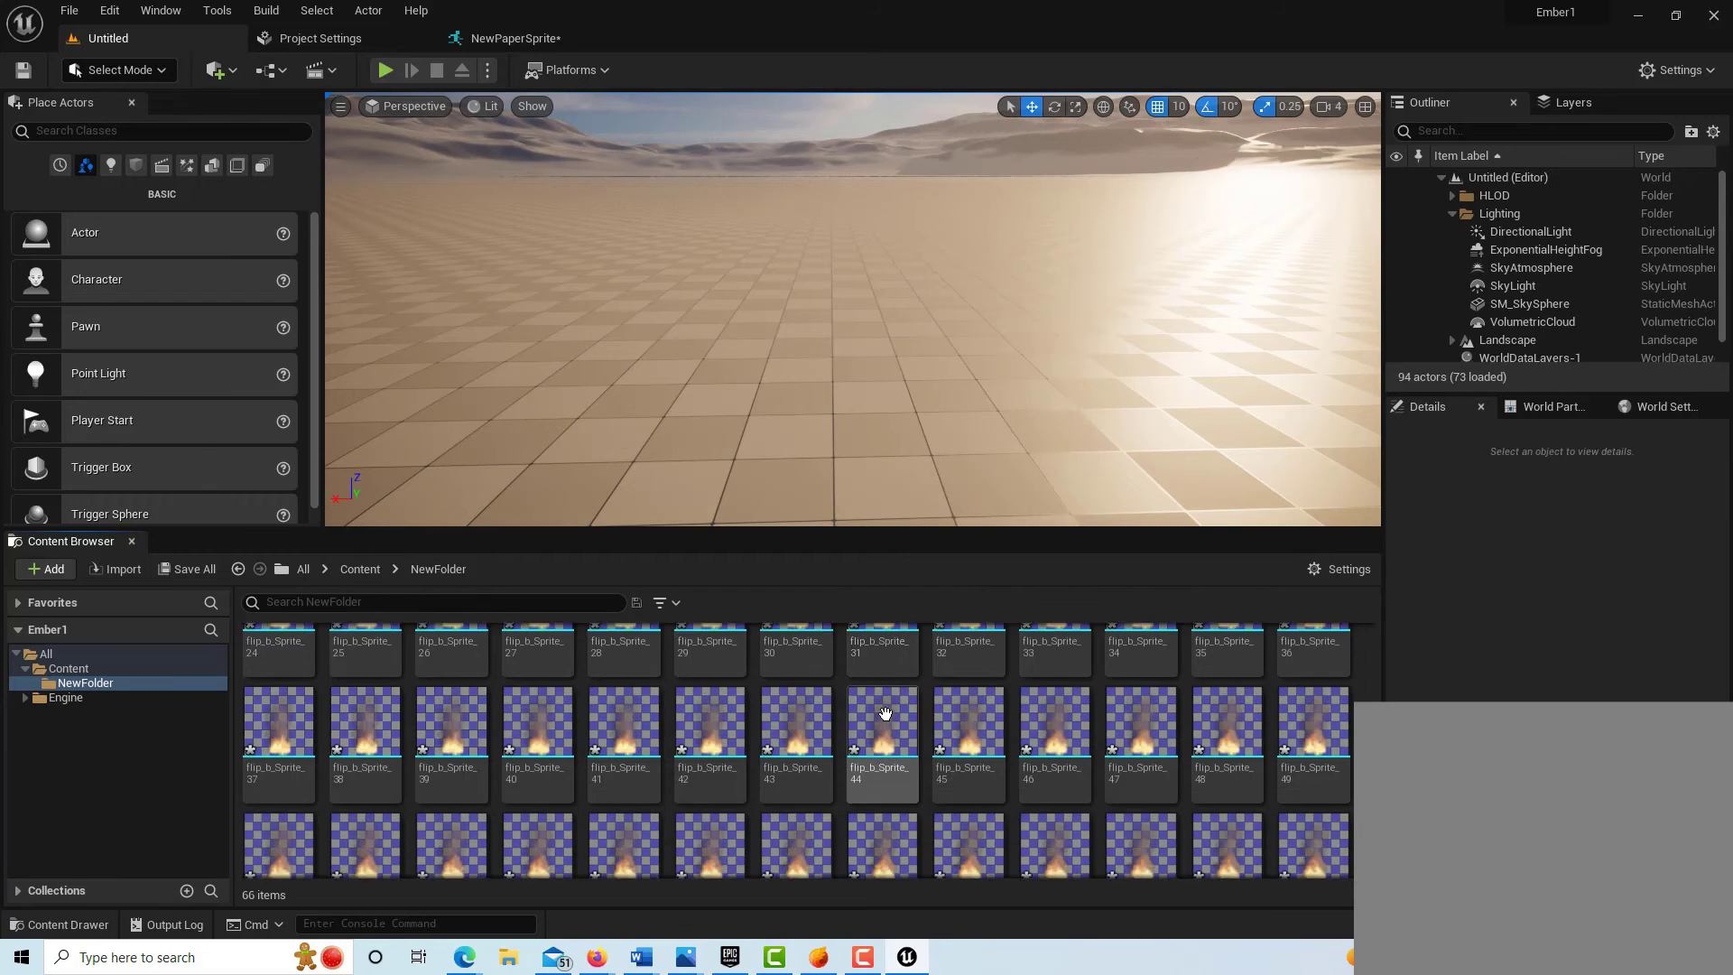
{"action": "scroll", "coordinate": [882, 712], "scroll_direction": "up", "scroll_amount": 7}
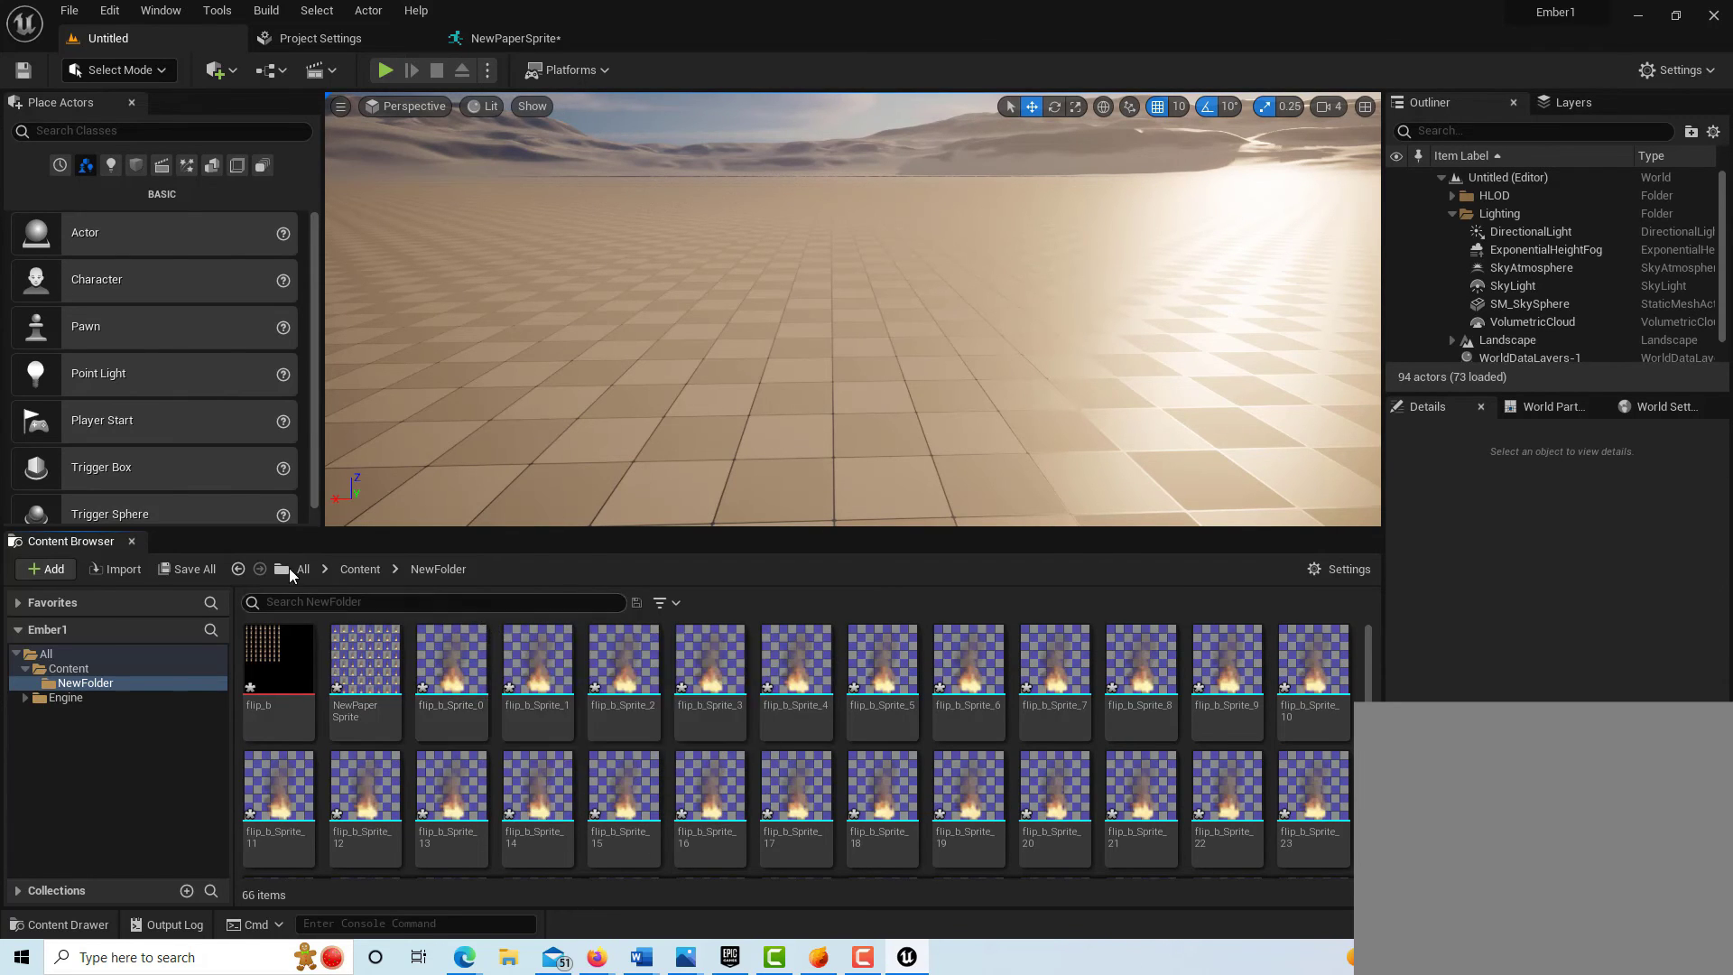
{"action": "left_click", "coordinate": [83, 669]}
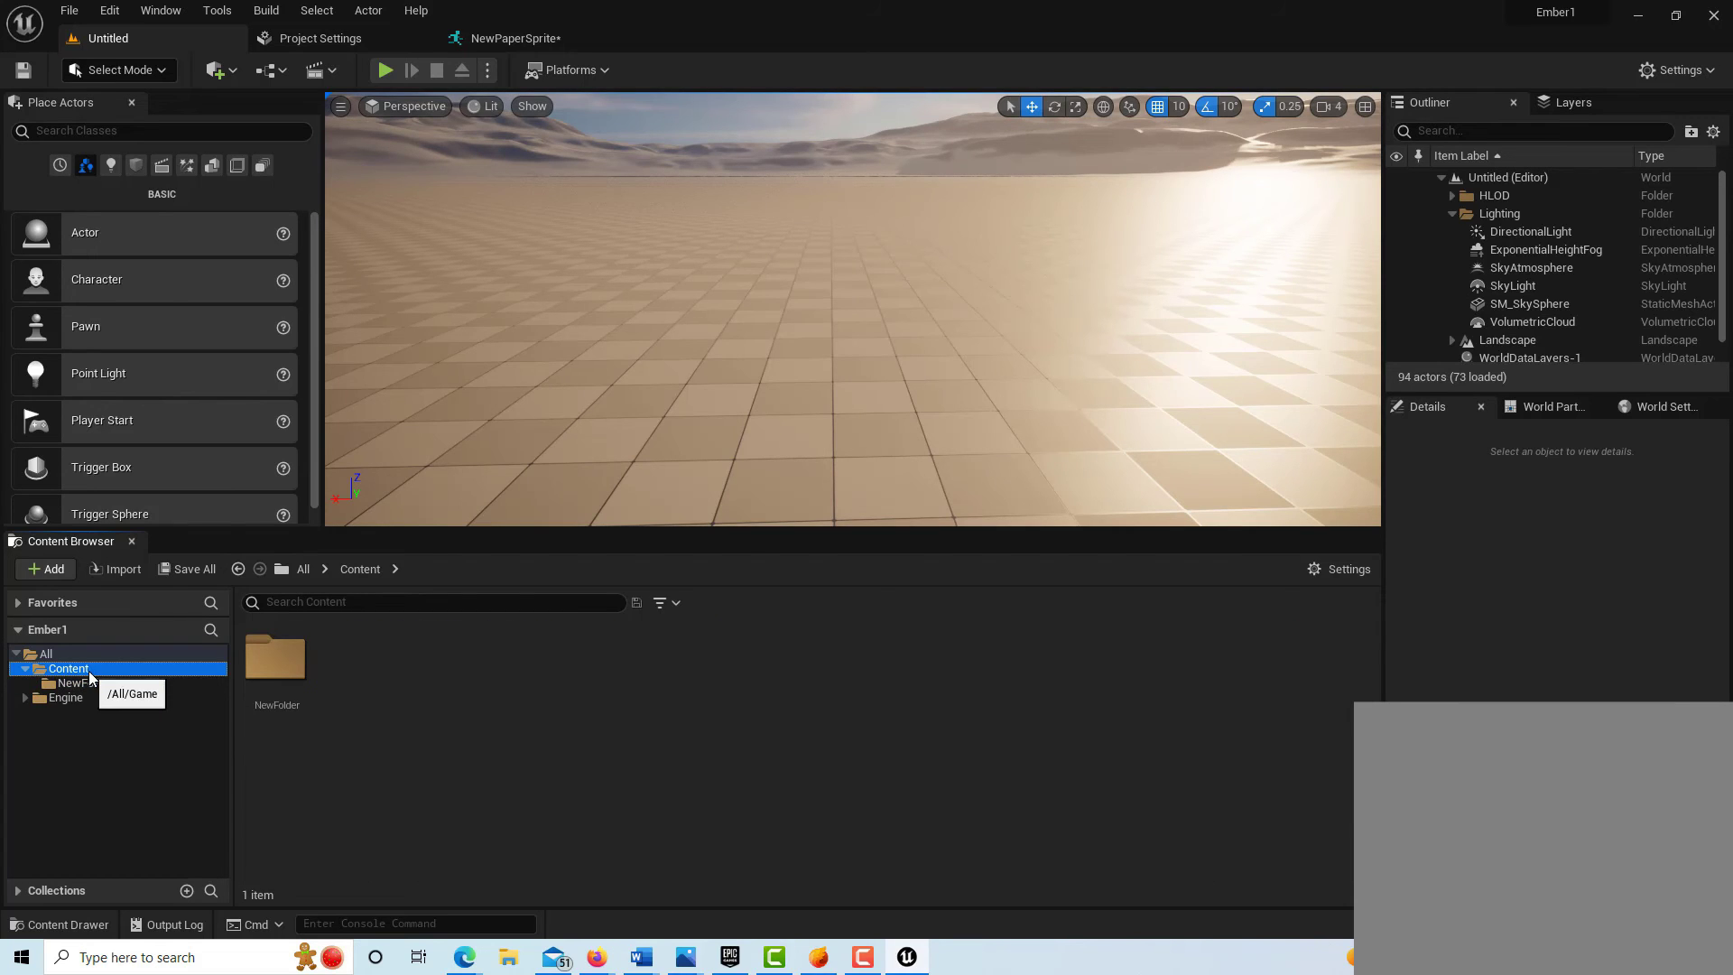
Create a new Paper Flipbook and open it in its own editor window
{"action": "right_click", "coordinate": [589, 655]}
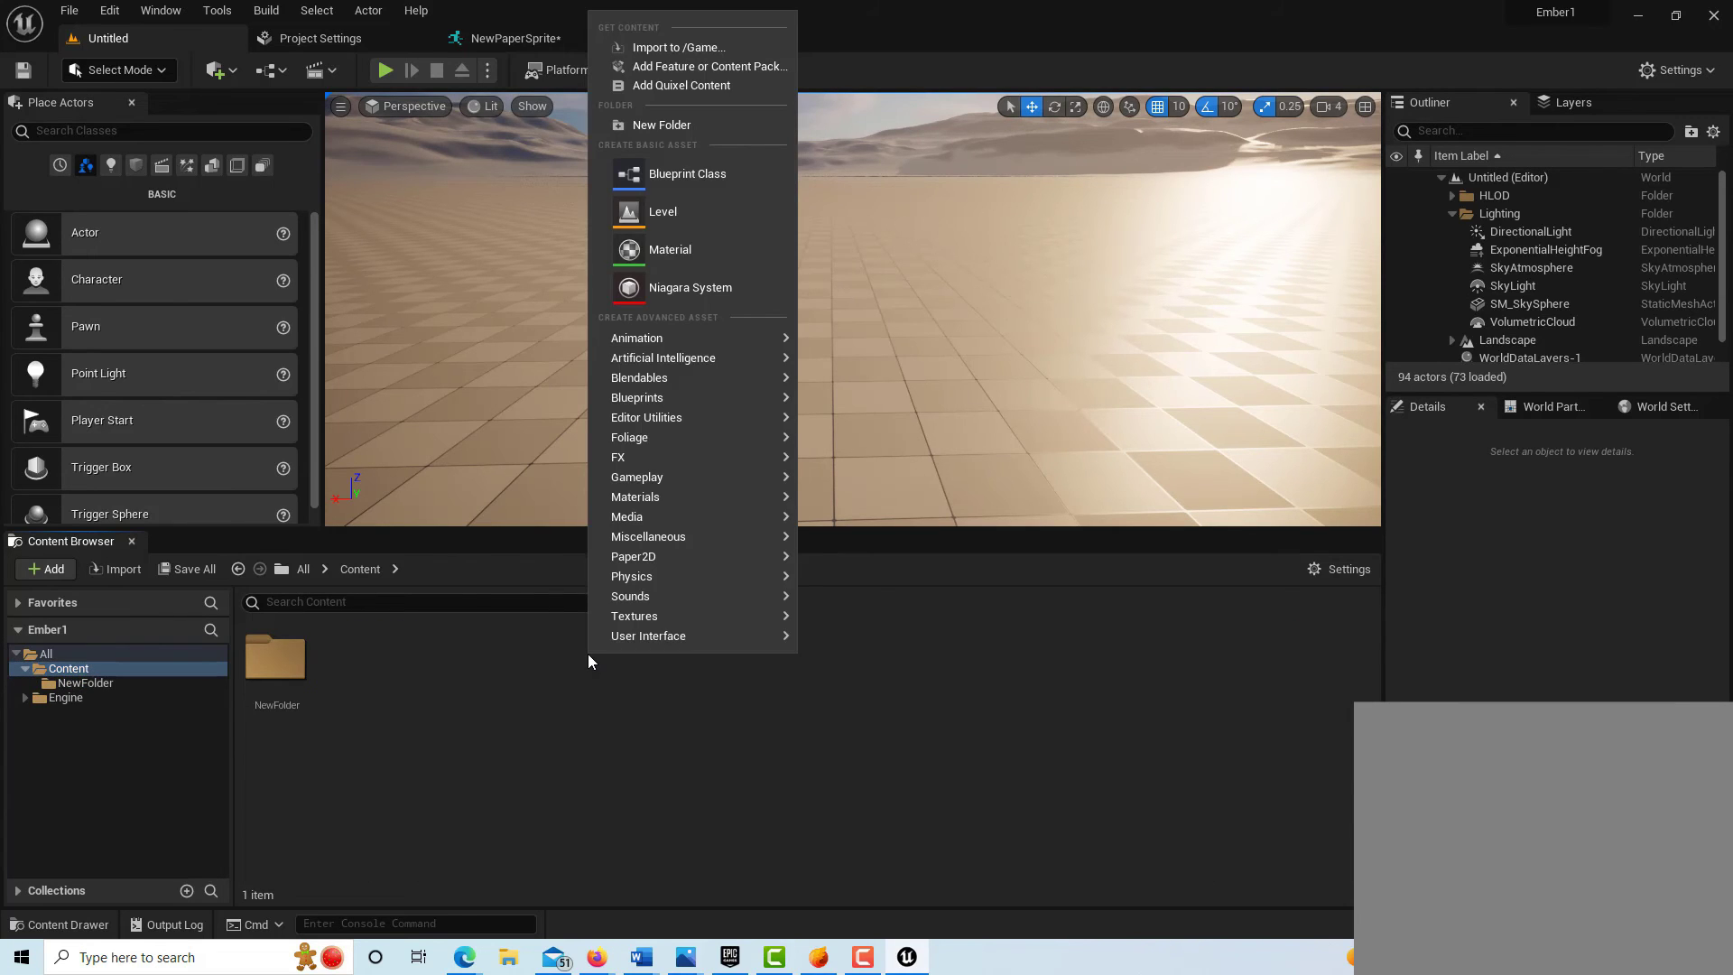
{"action": "mouse_move", "coordinate": [669, 556]}
{"action": "left_click", "coordinate": [890, 578]}
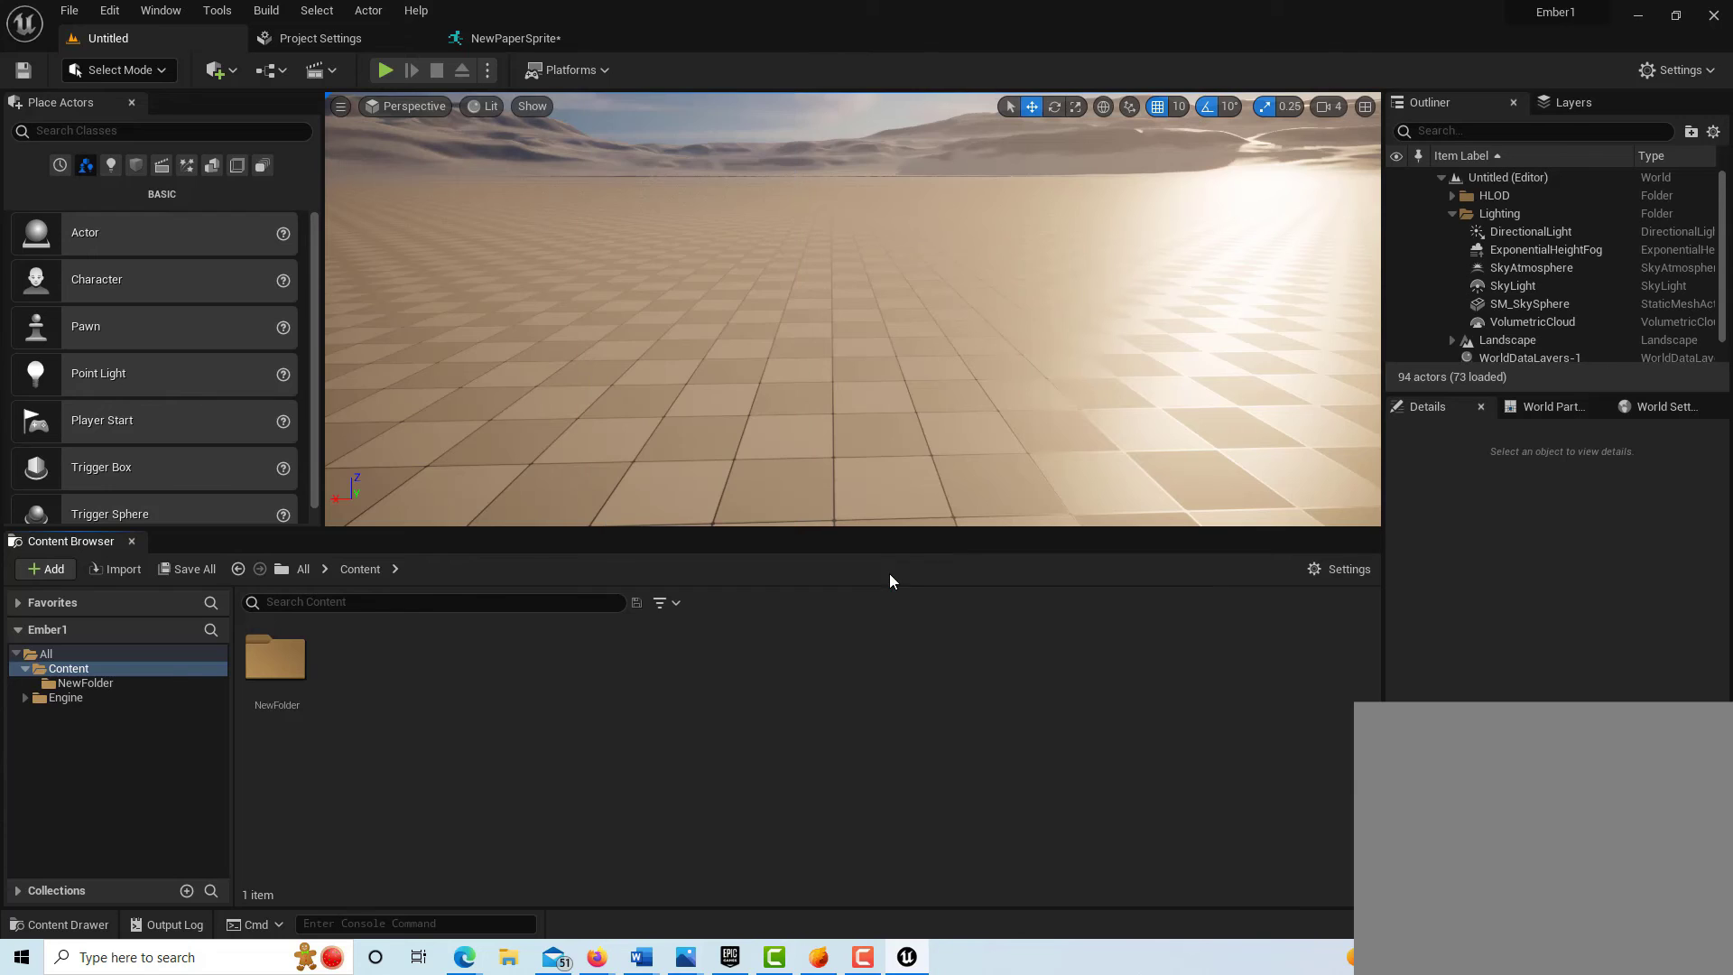
{"action": "double_click", "coordinate": [358, 665]}
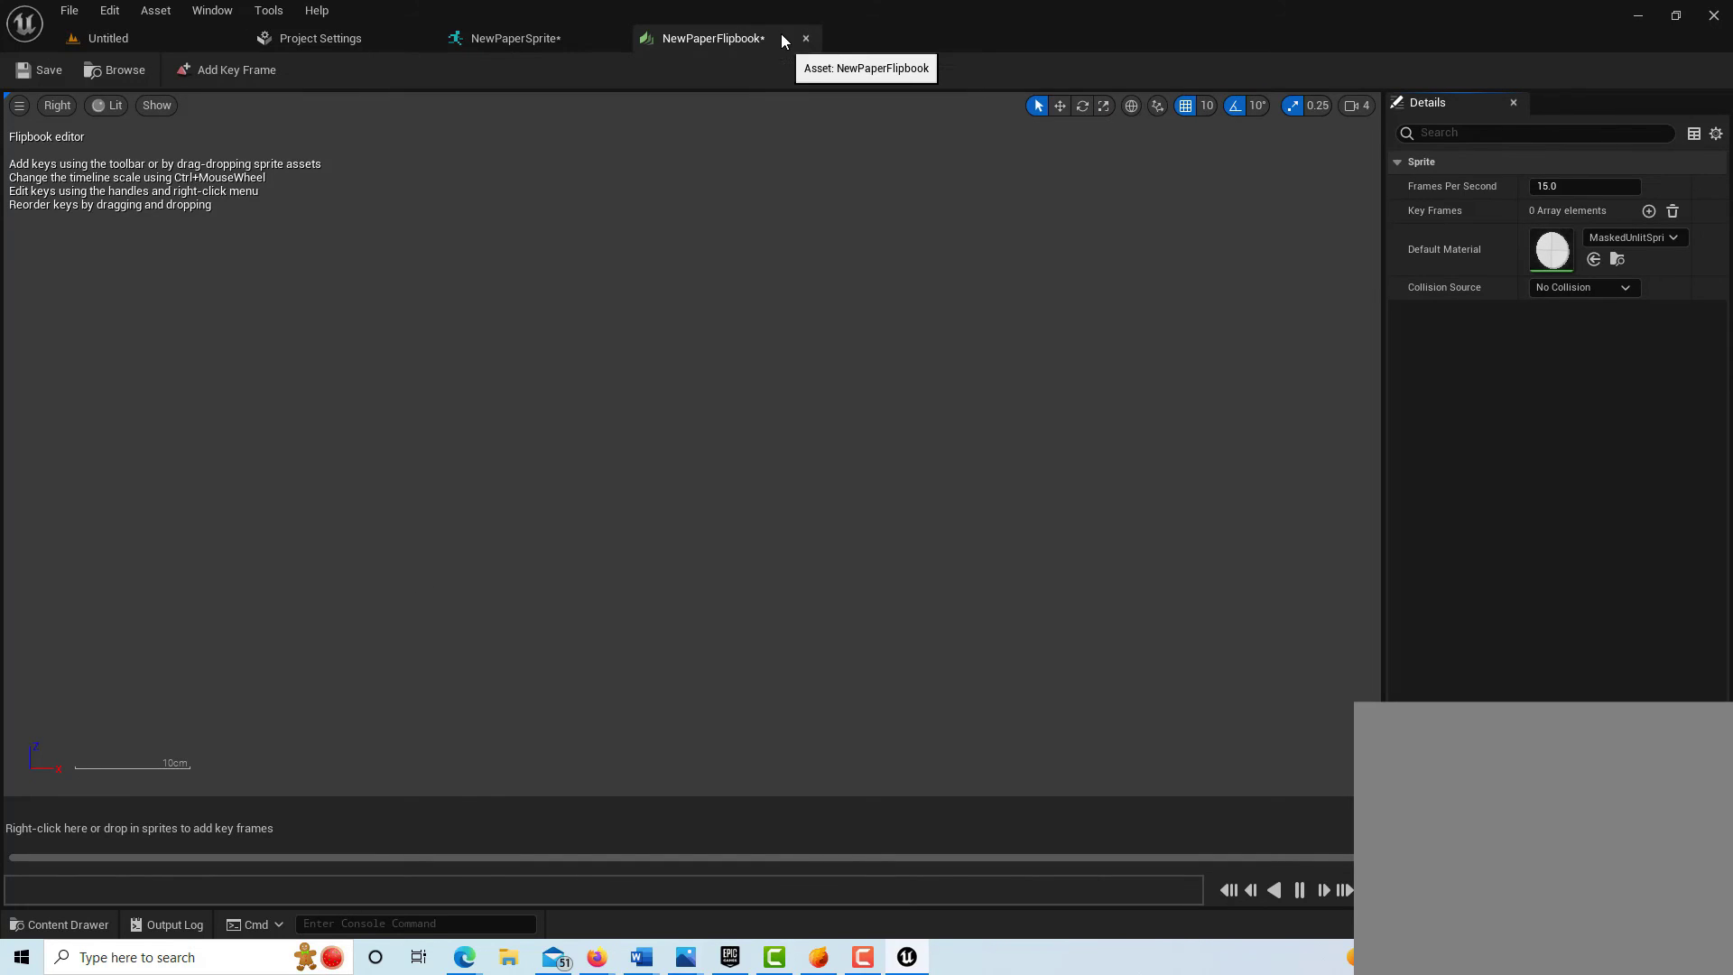
{"action": "left_click_drag", "start_coordinate": [779, 34], "coordinate": [961, 229]}
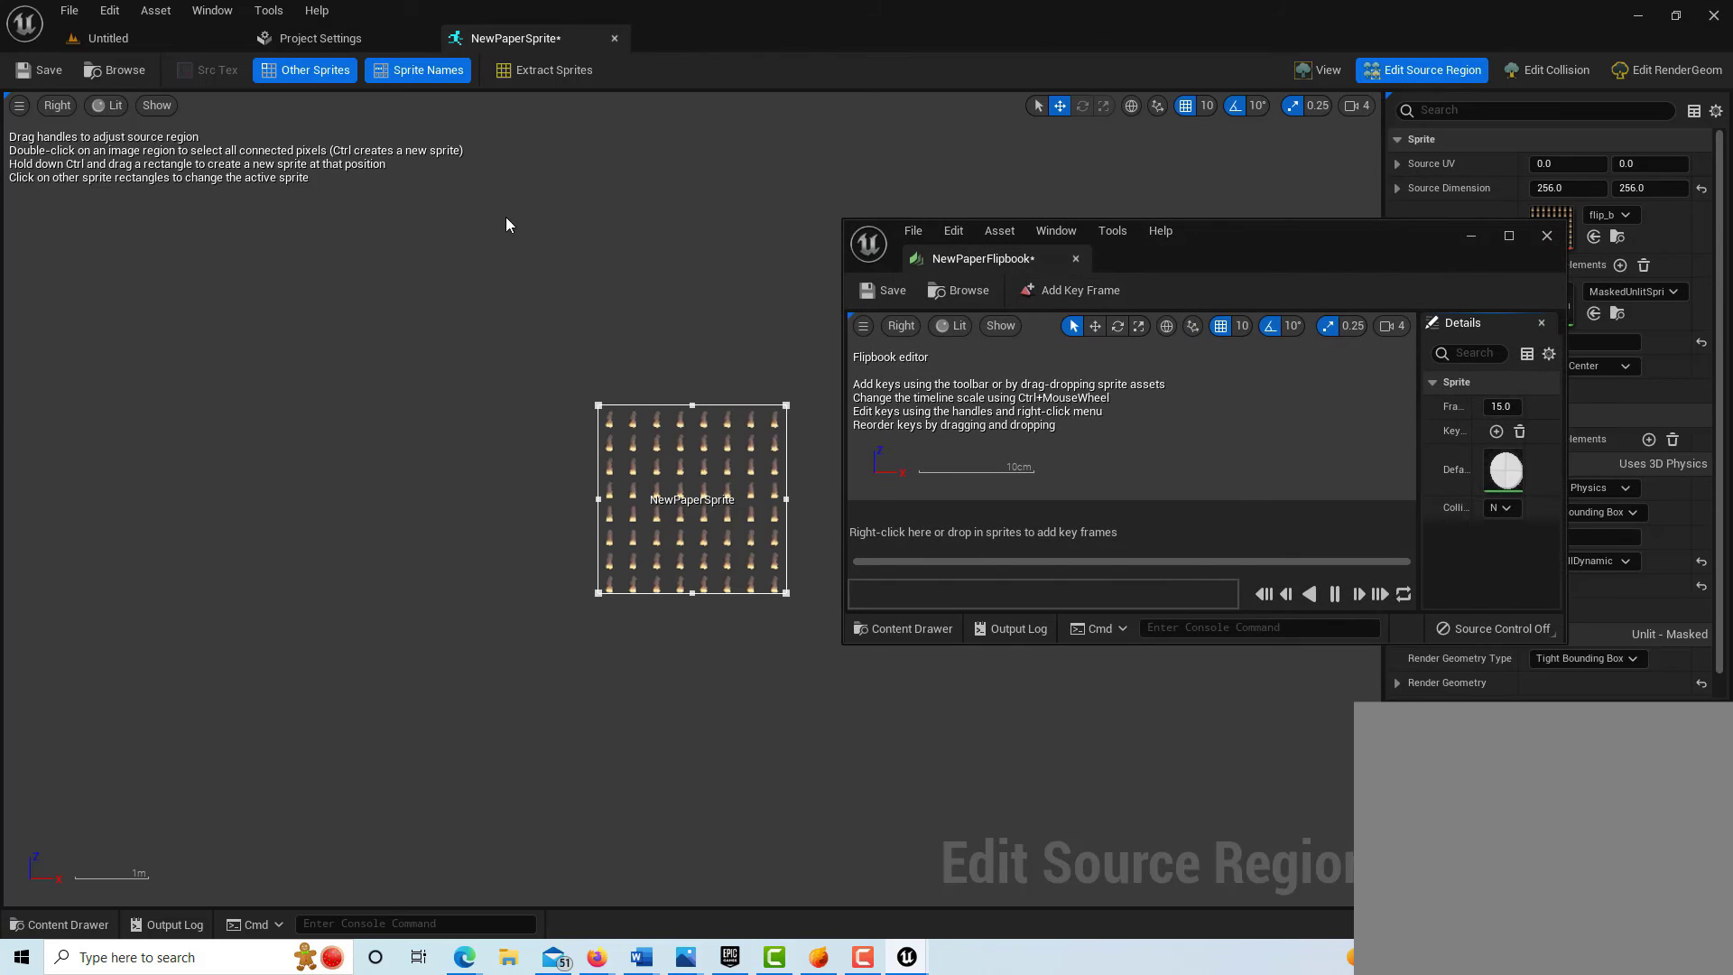
Add flip_b_Sprite_0 through flip_b_Sprite_63 as flipbook keyframes, then save and close the editor
{"action": "left_click", "coordinate": [144, 47]}
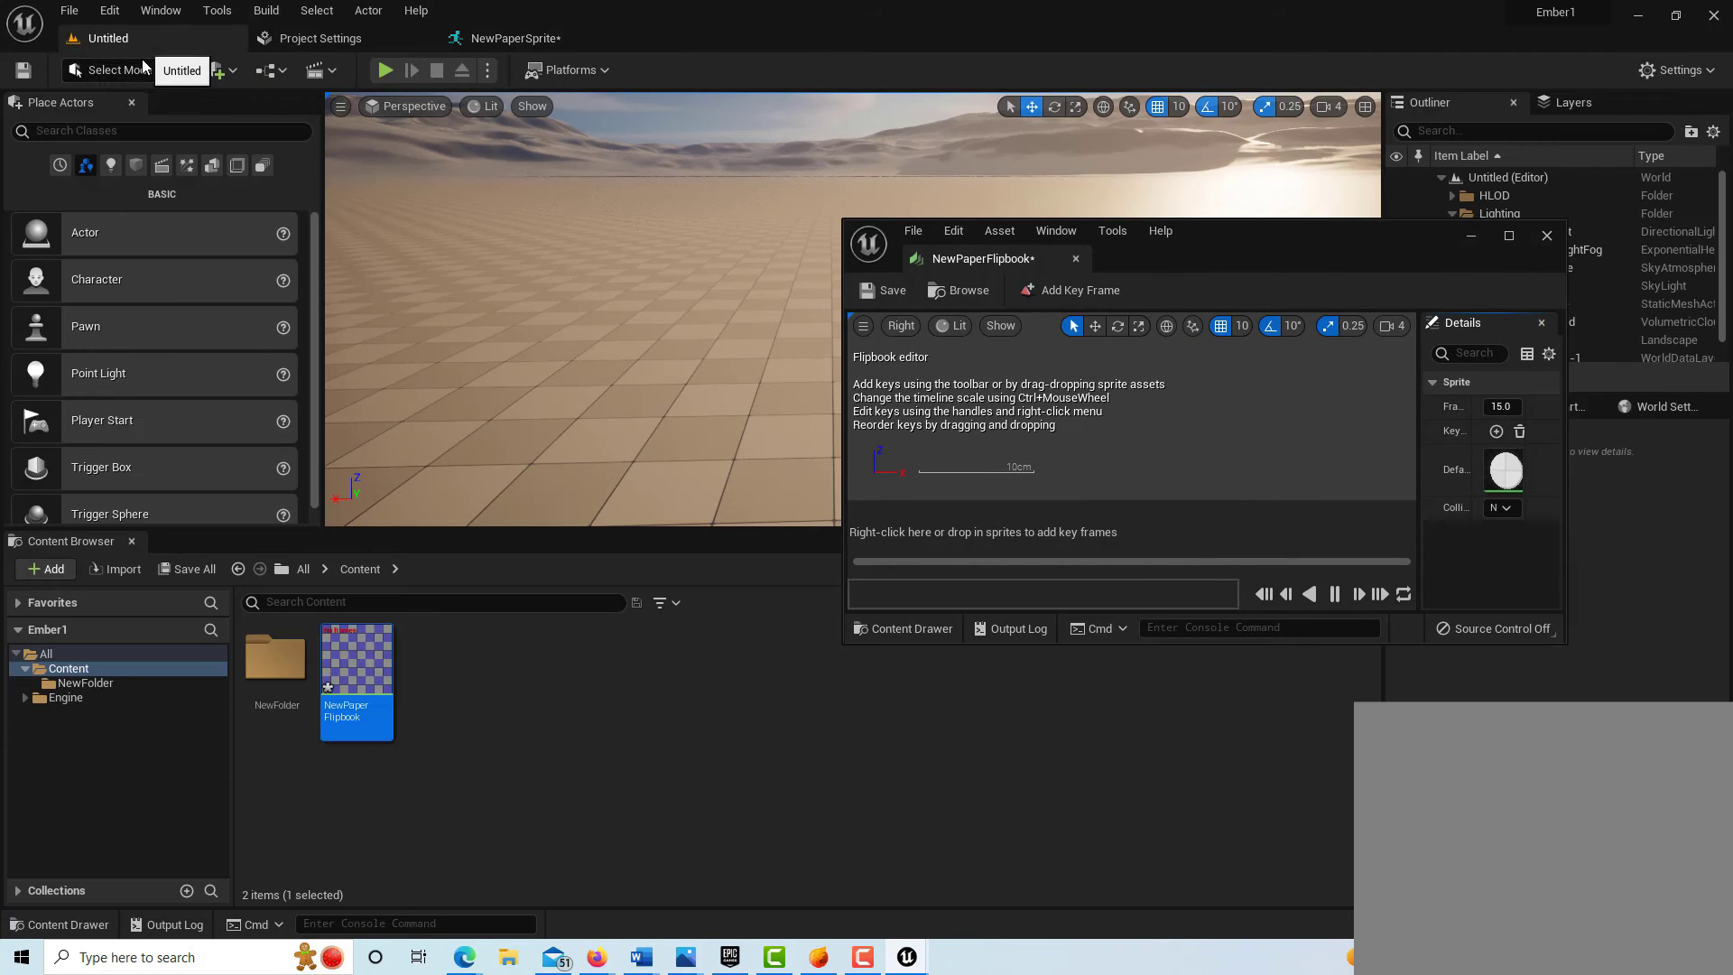
{"action": "left_click", "coordinate": [266, 662]}
{"action": "double_click", "coordinate": [266, 662]}
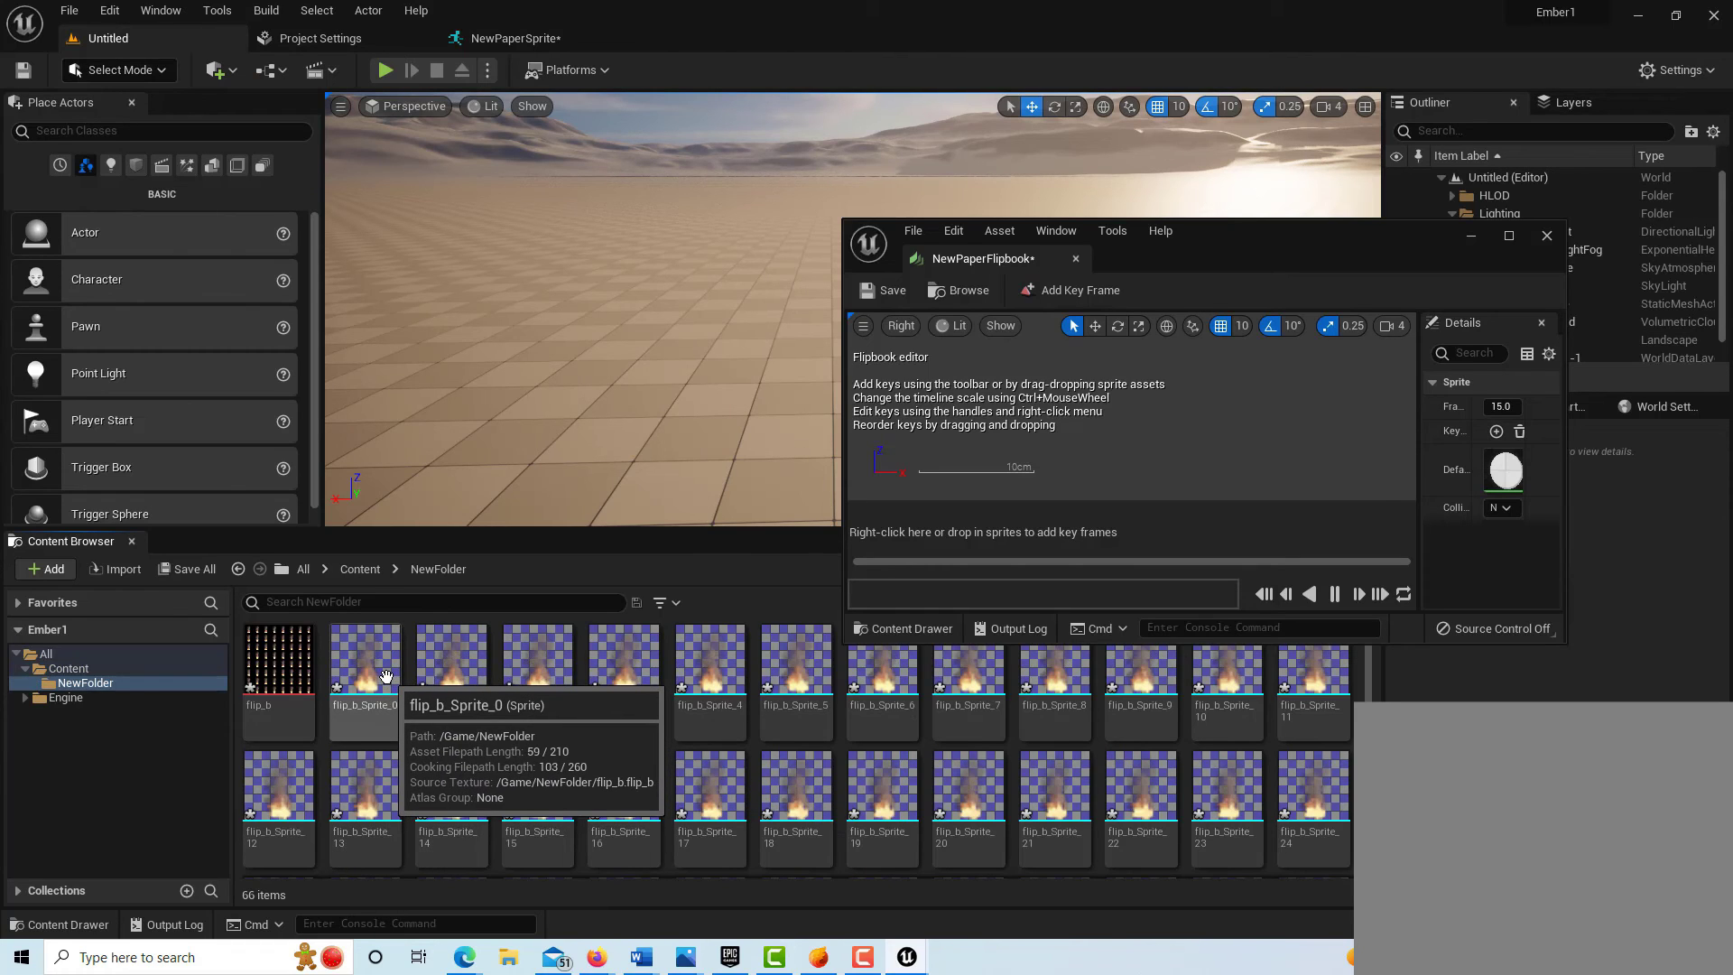
{"action": "left_click", "coordinate": [406, 700]}
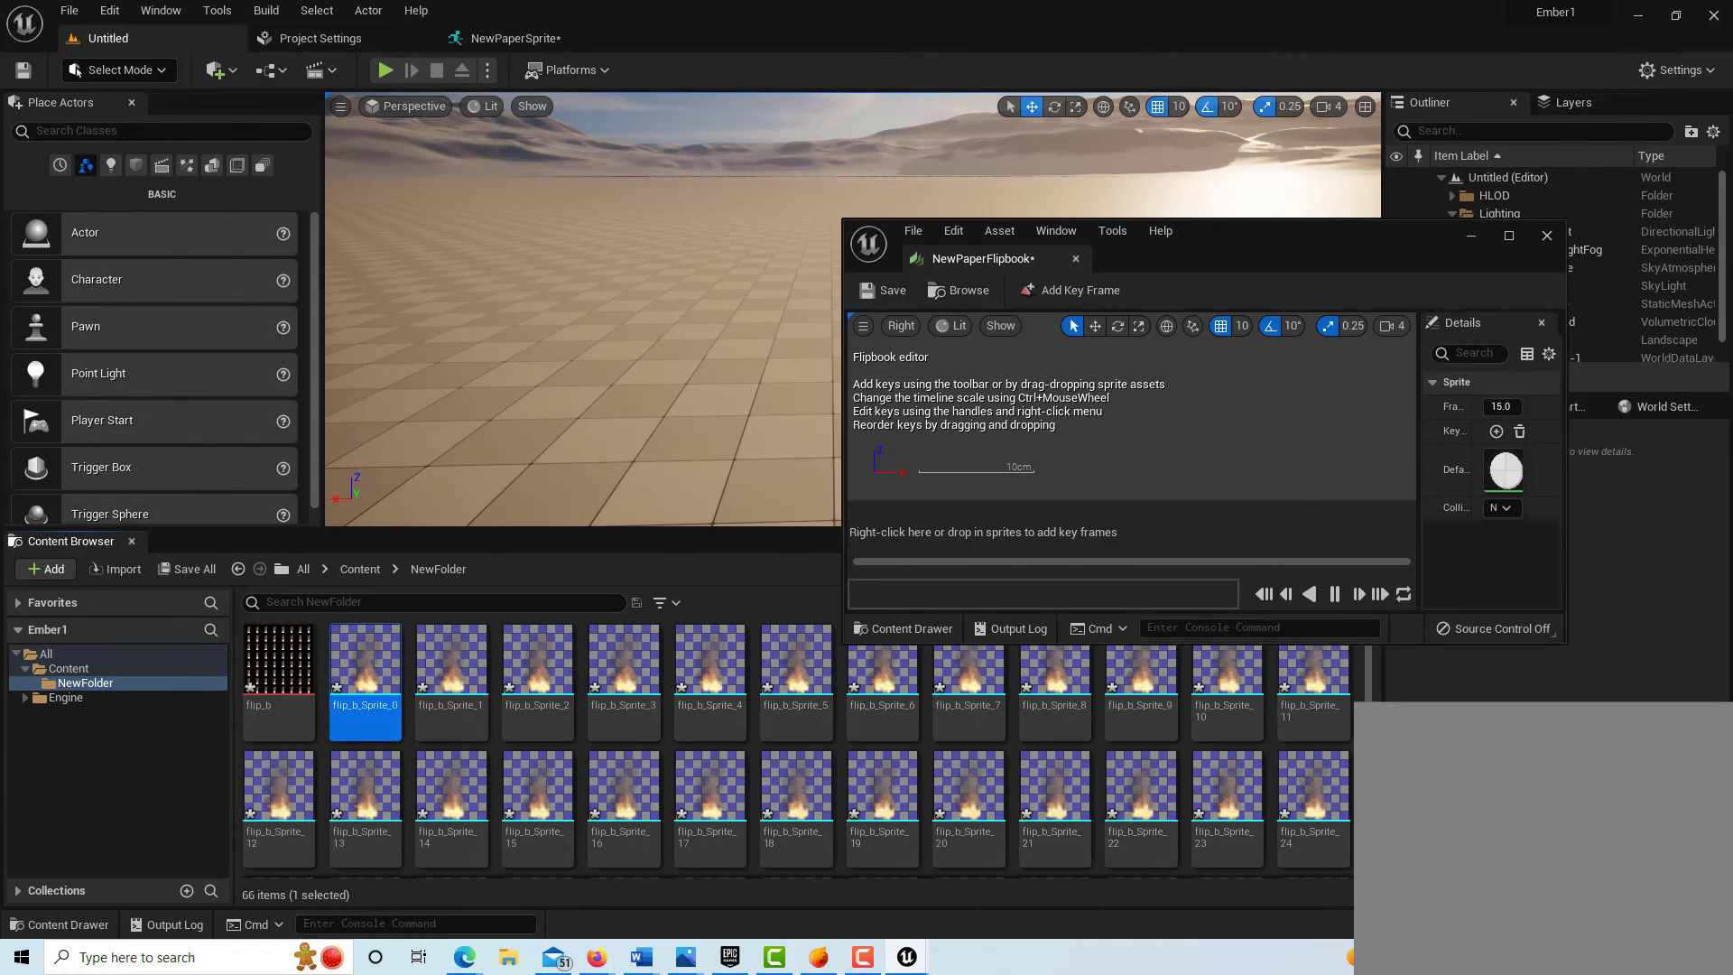
{"action": "scroll", "coordinate": [1304, 770], "scroll_direction": "down", "scroll_amount": 5}
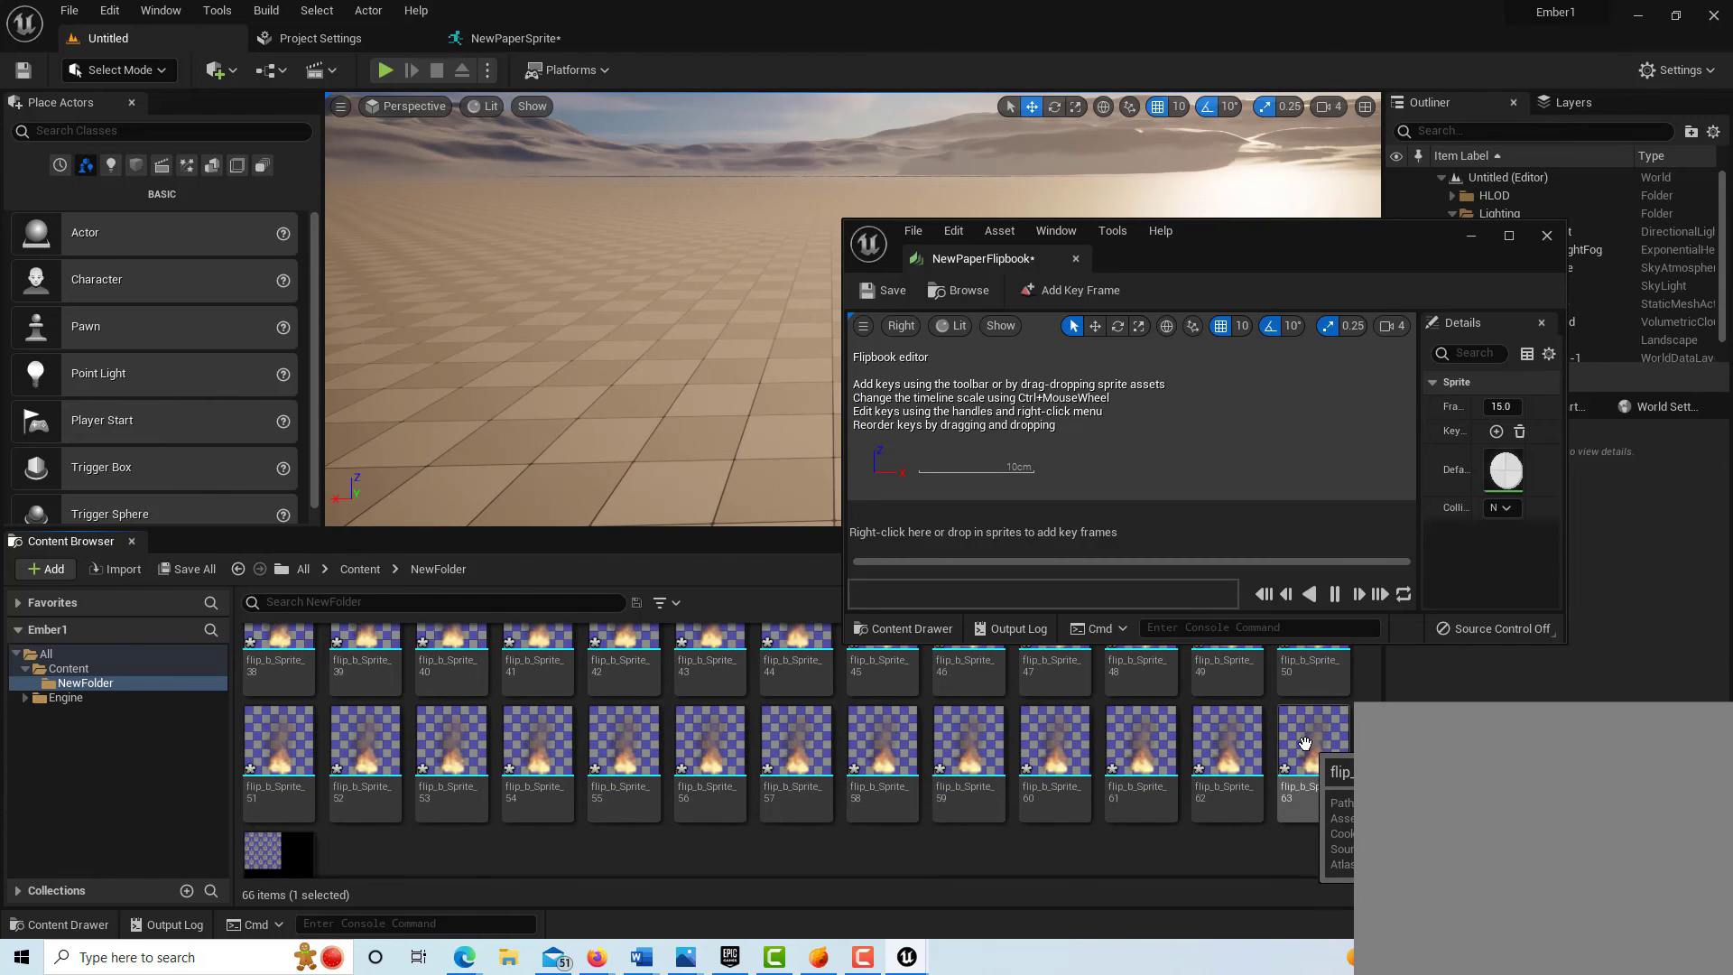
{"action": "left_click", "coordinate": [1304, 770], "text": "shift"}
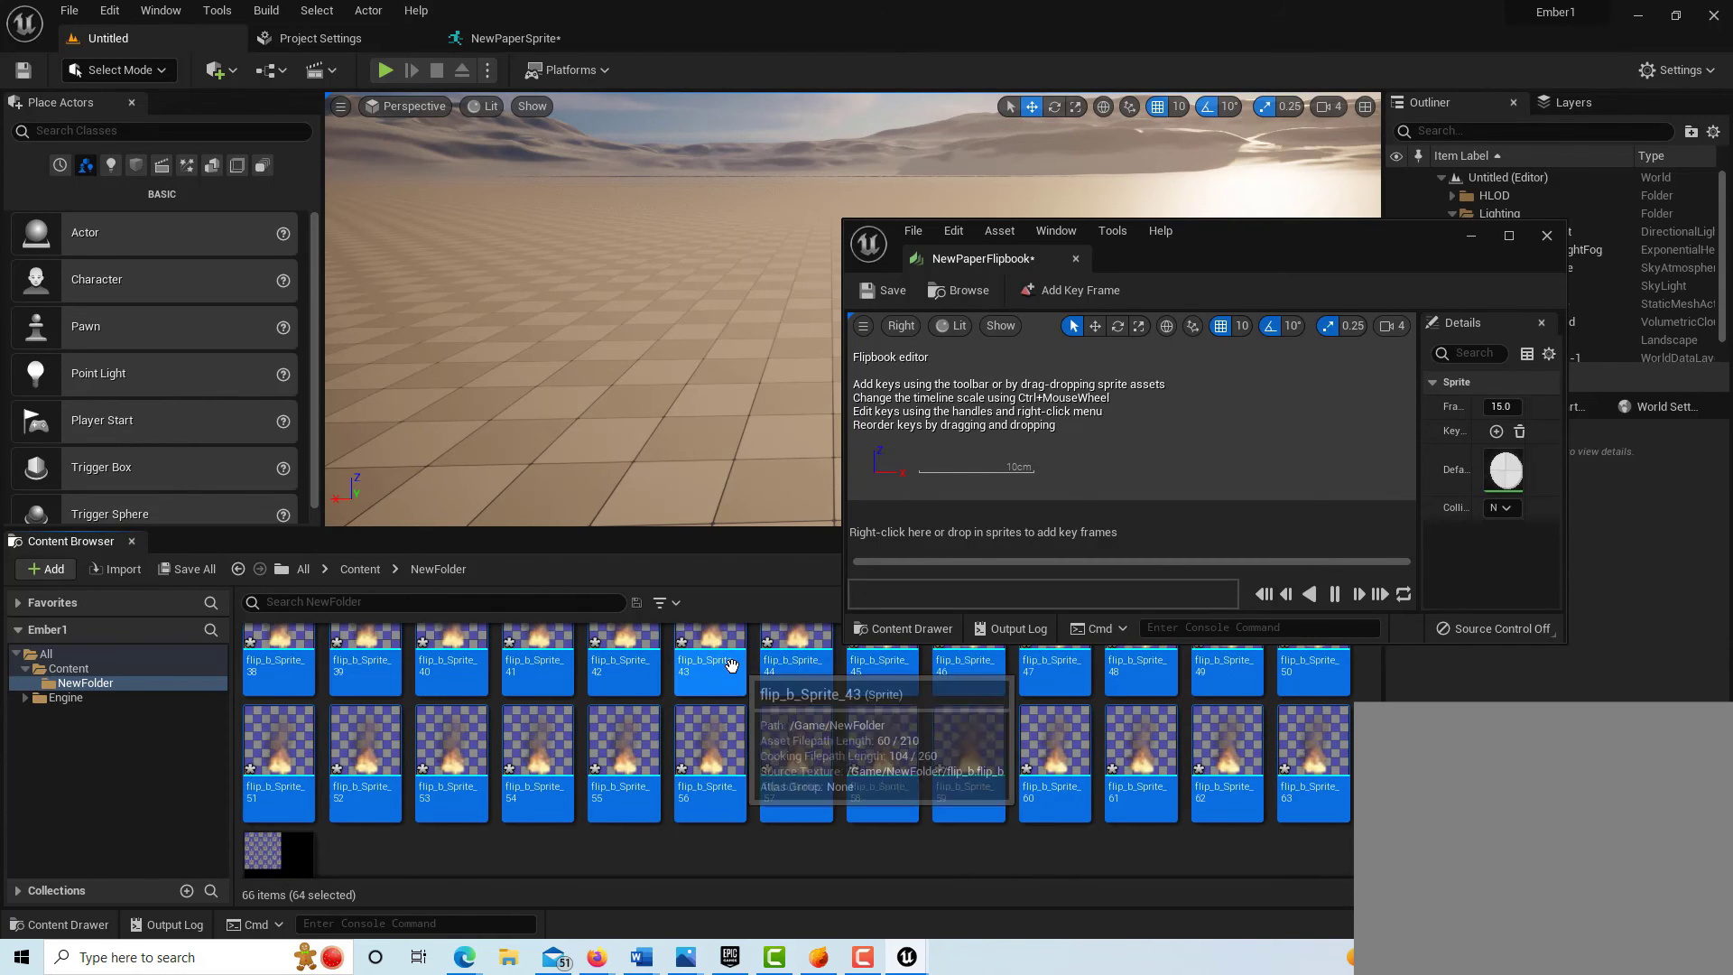
{"action": "left_click_drag", "start_coordinate": [765, 695], "coordinate": [902, 562]}
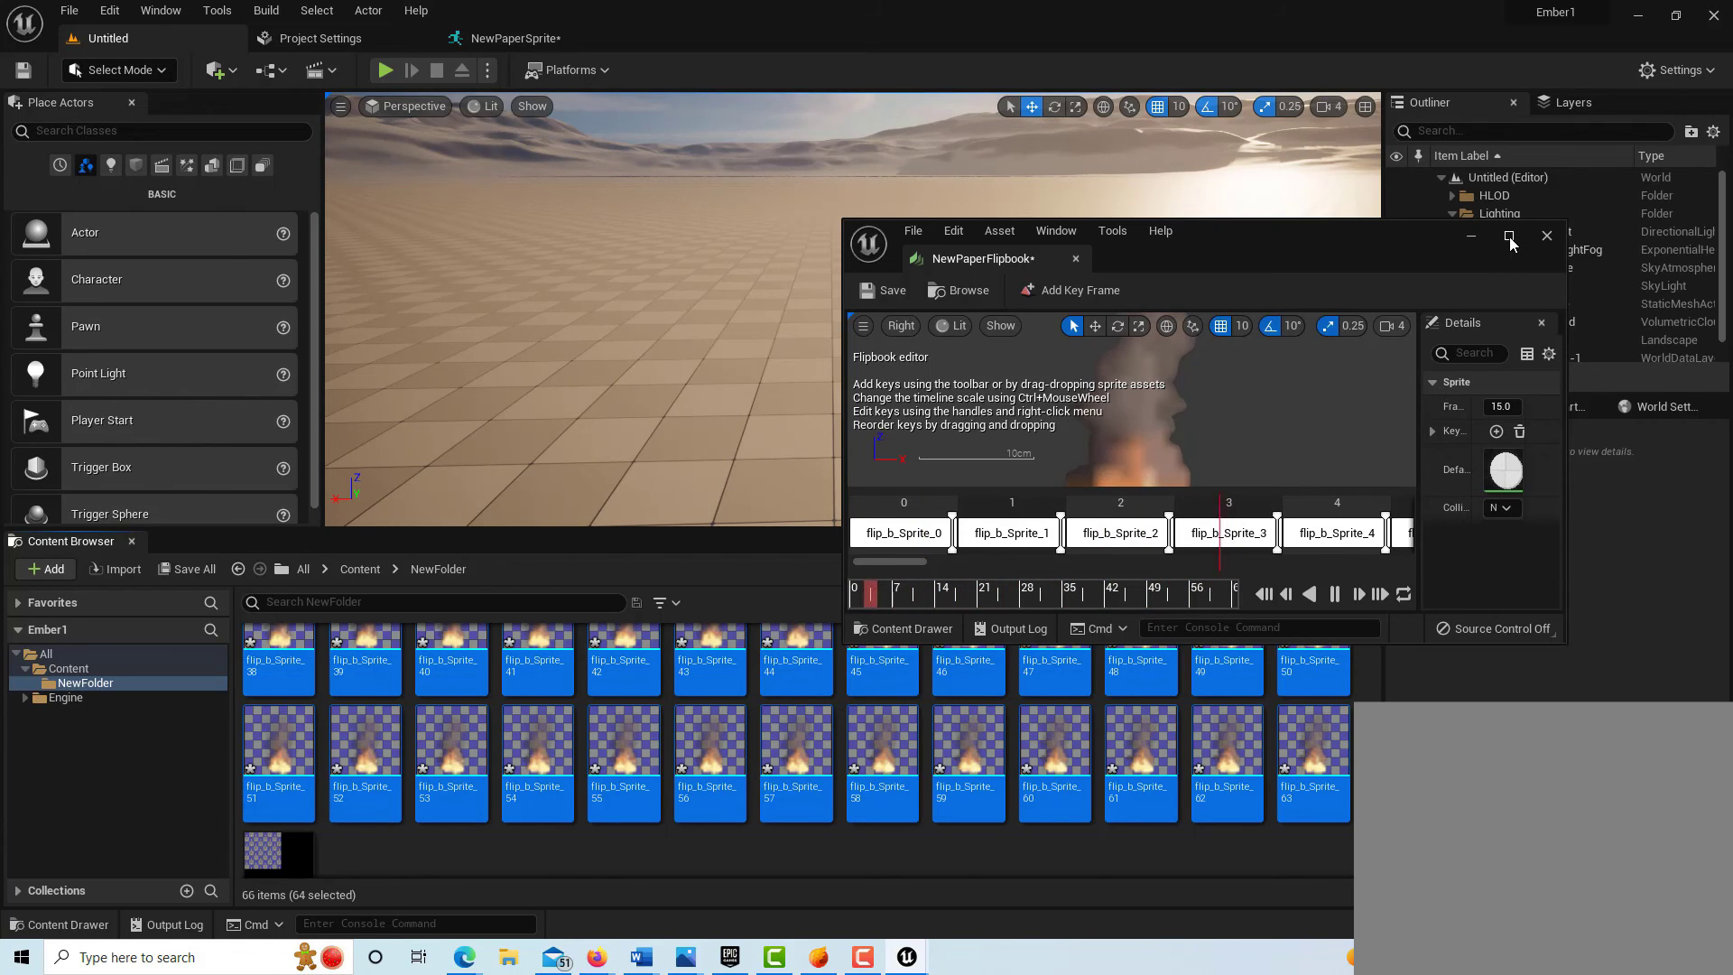
{"action": "left_click", "coordinate": [862, 290]}
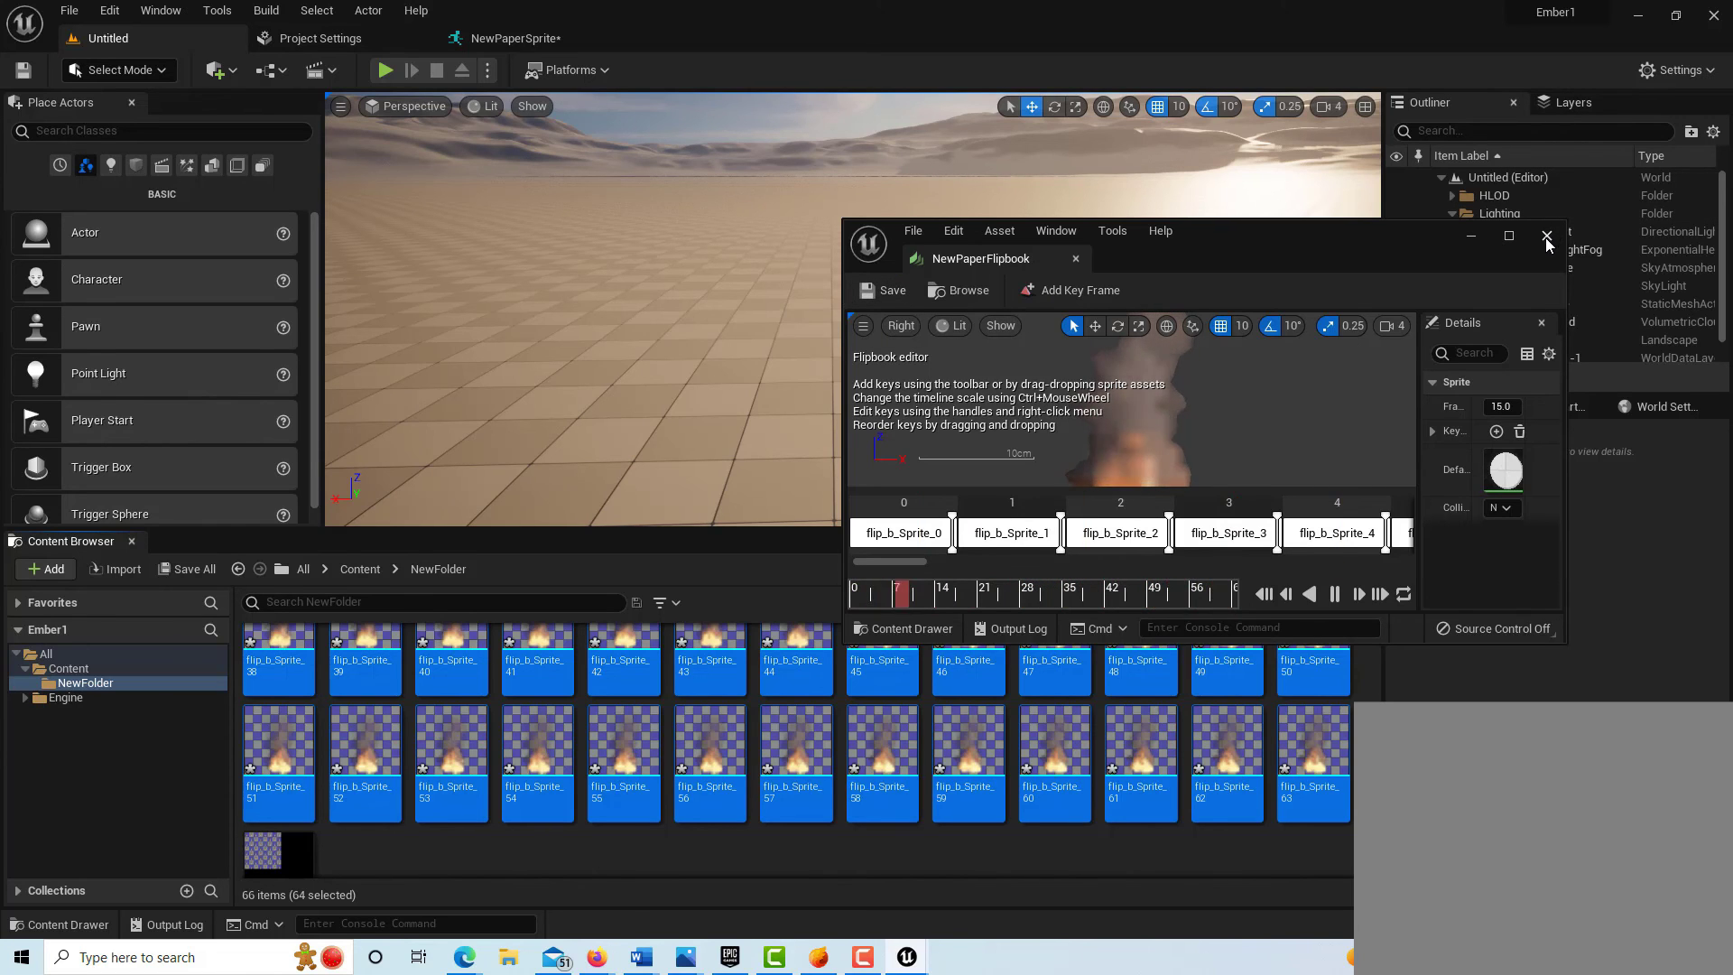
{"action": "left_click", "coordinate": [1547, 235]}
Place NewPaperFlipbook into the level at location 210, 480, 160
{"action": "left_click", "coordinate": [71, 669]}
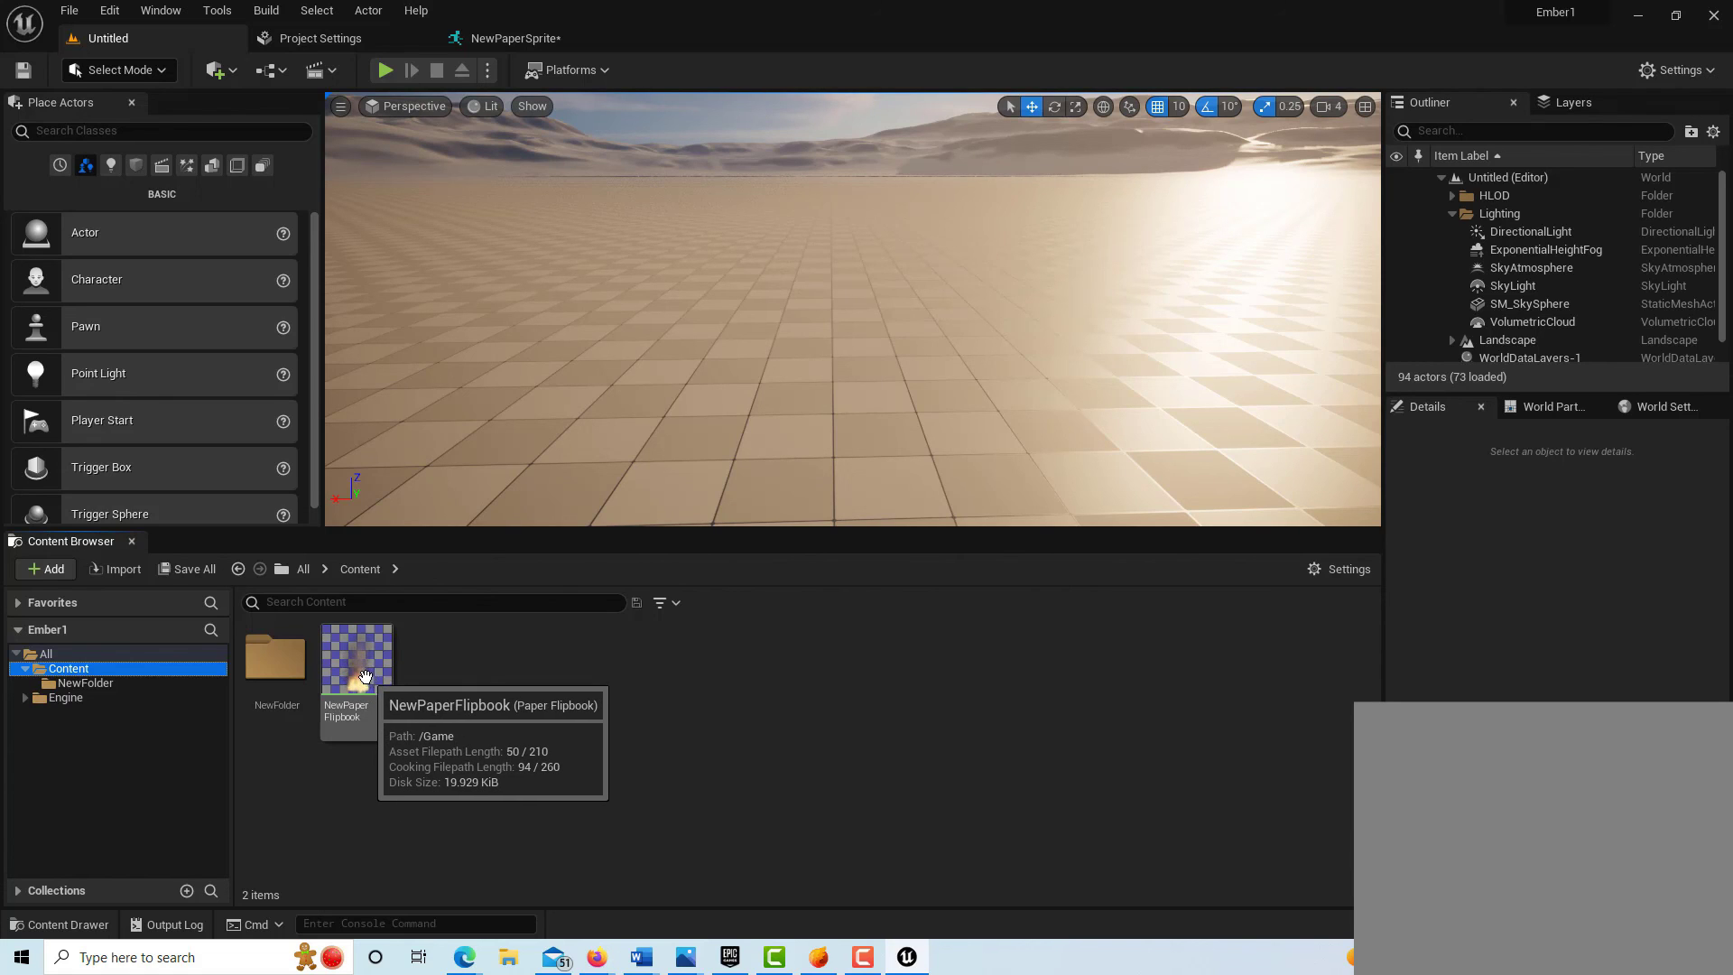
{"action": "left_click_drag", "start_coordinate": [370, 678], "coordinate": [591, 420]}
{"action": "left_click_drag", "start_coordinate": [691, 364], "coordinate": [684, 259]}
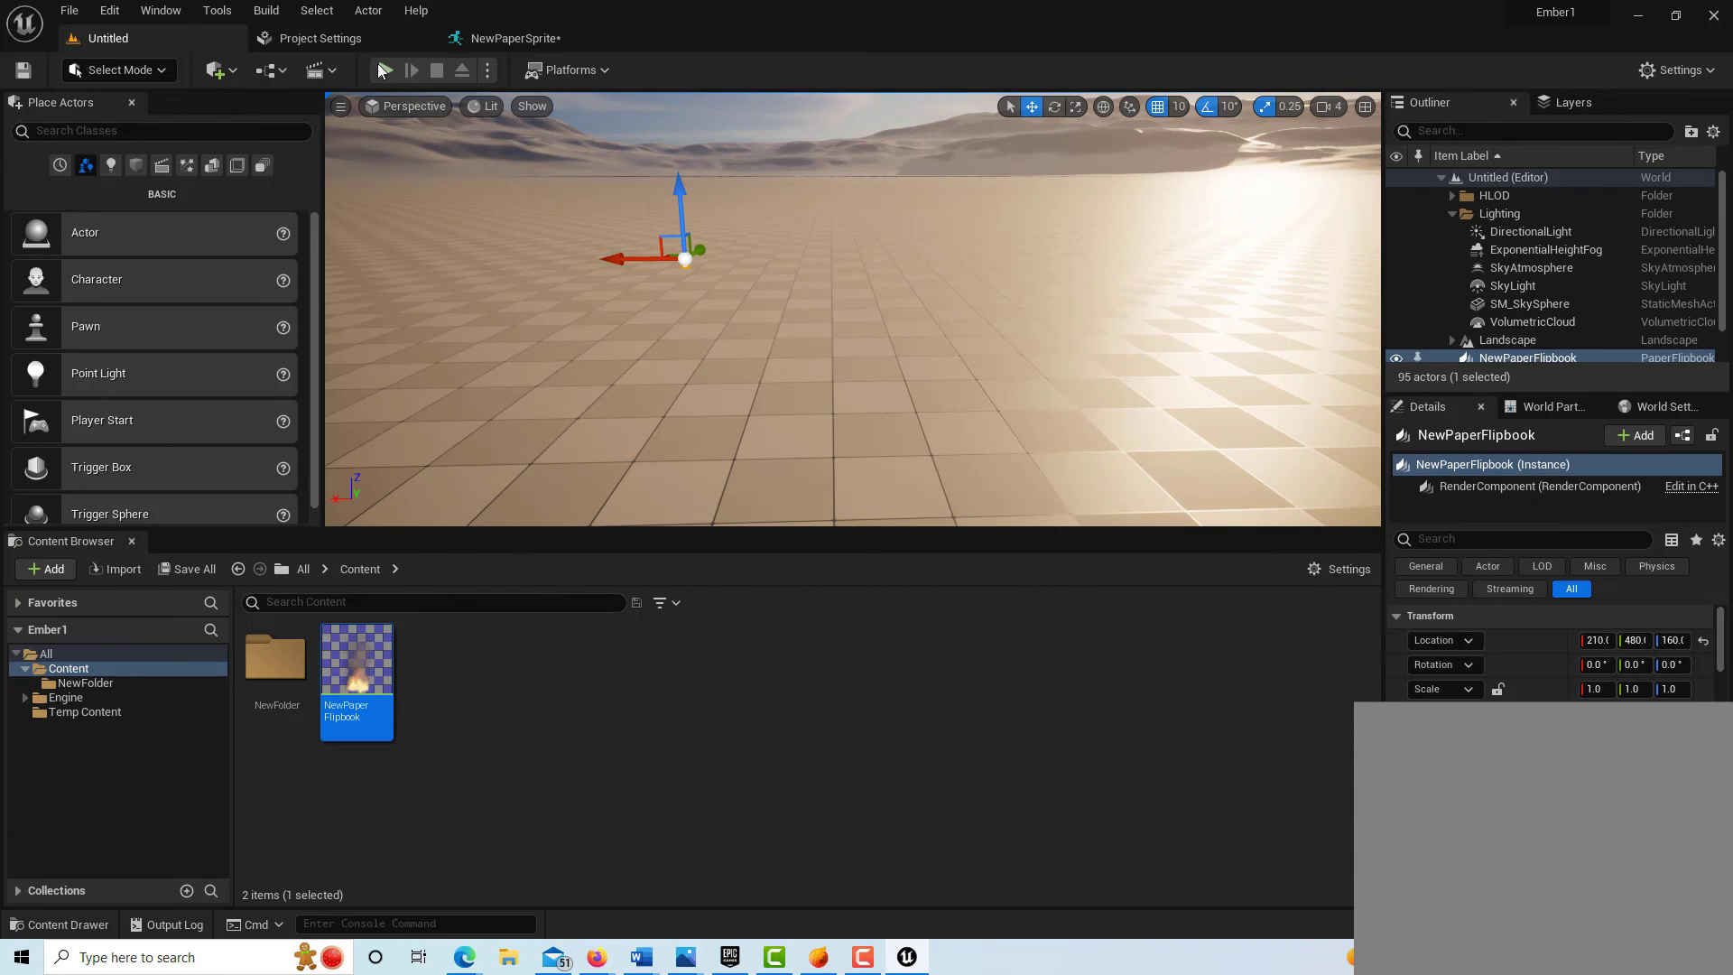
Play the level, walk toward the fire flipbook, then stop the session
{"action": "left_click", "coordinate": [383, 71]}
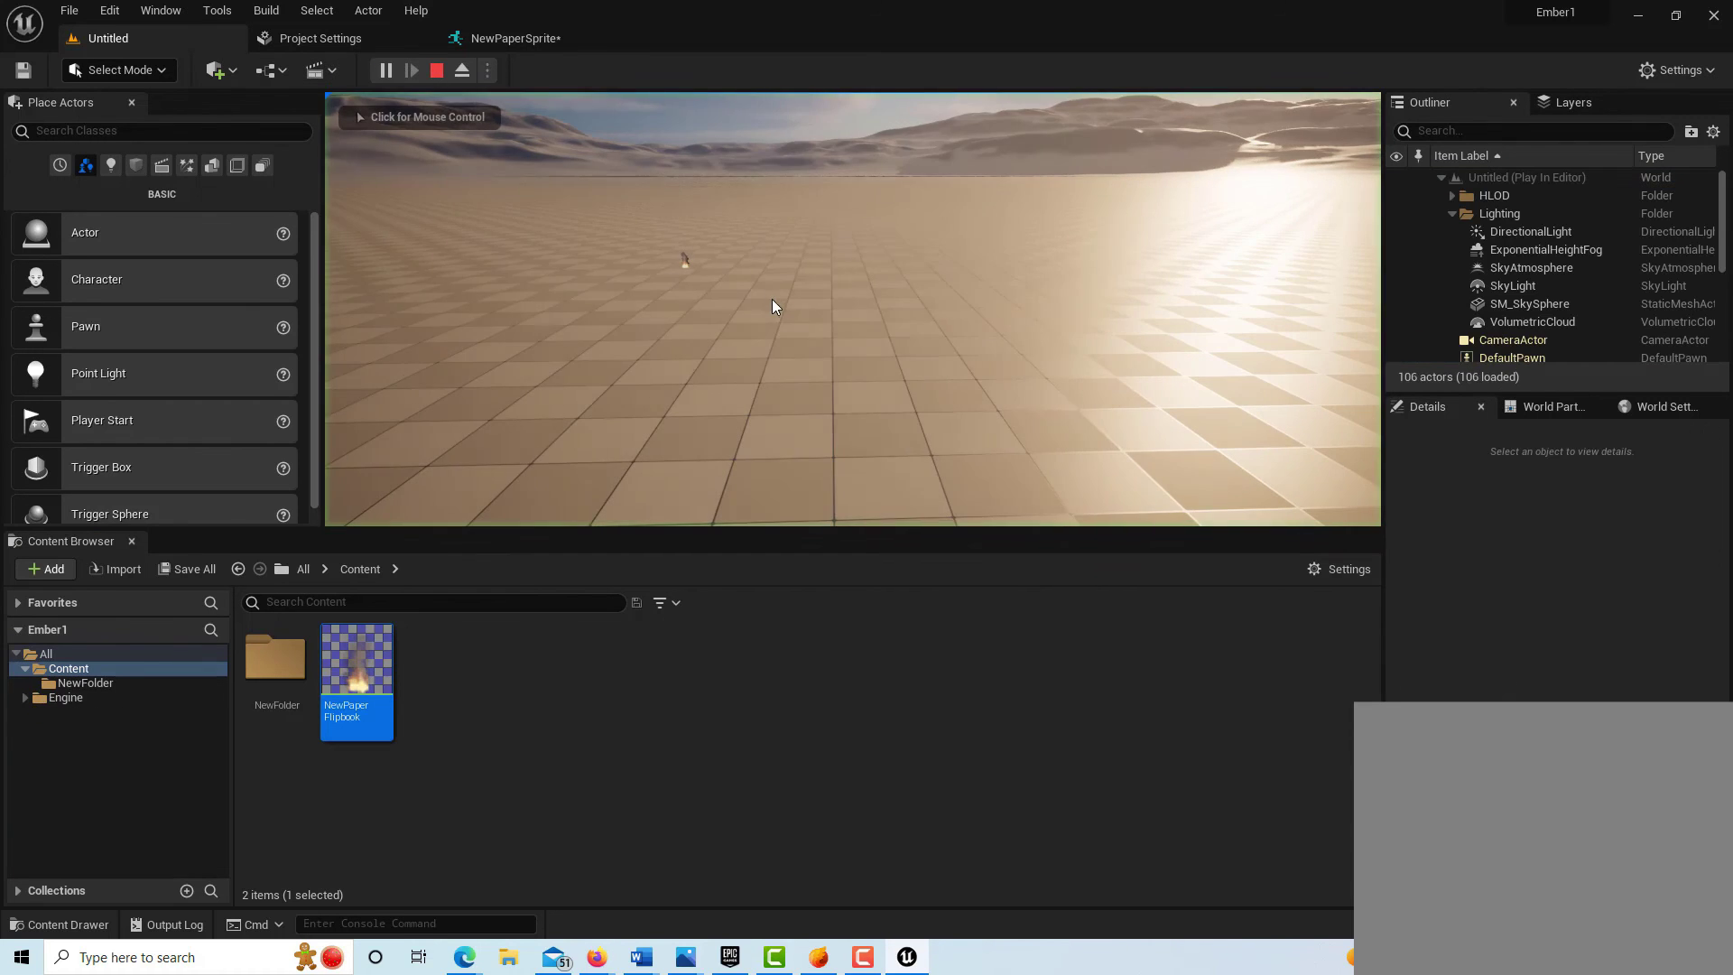
{"action": "left_click", "coordinate": [688, 338]}
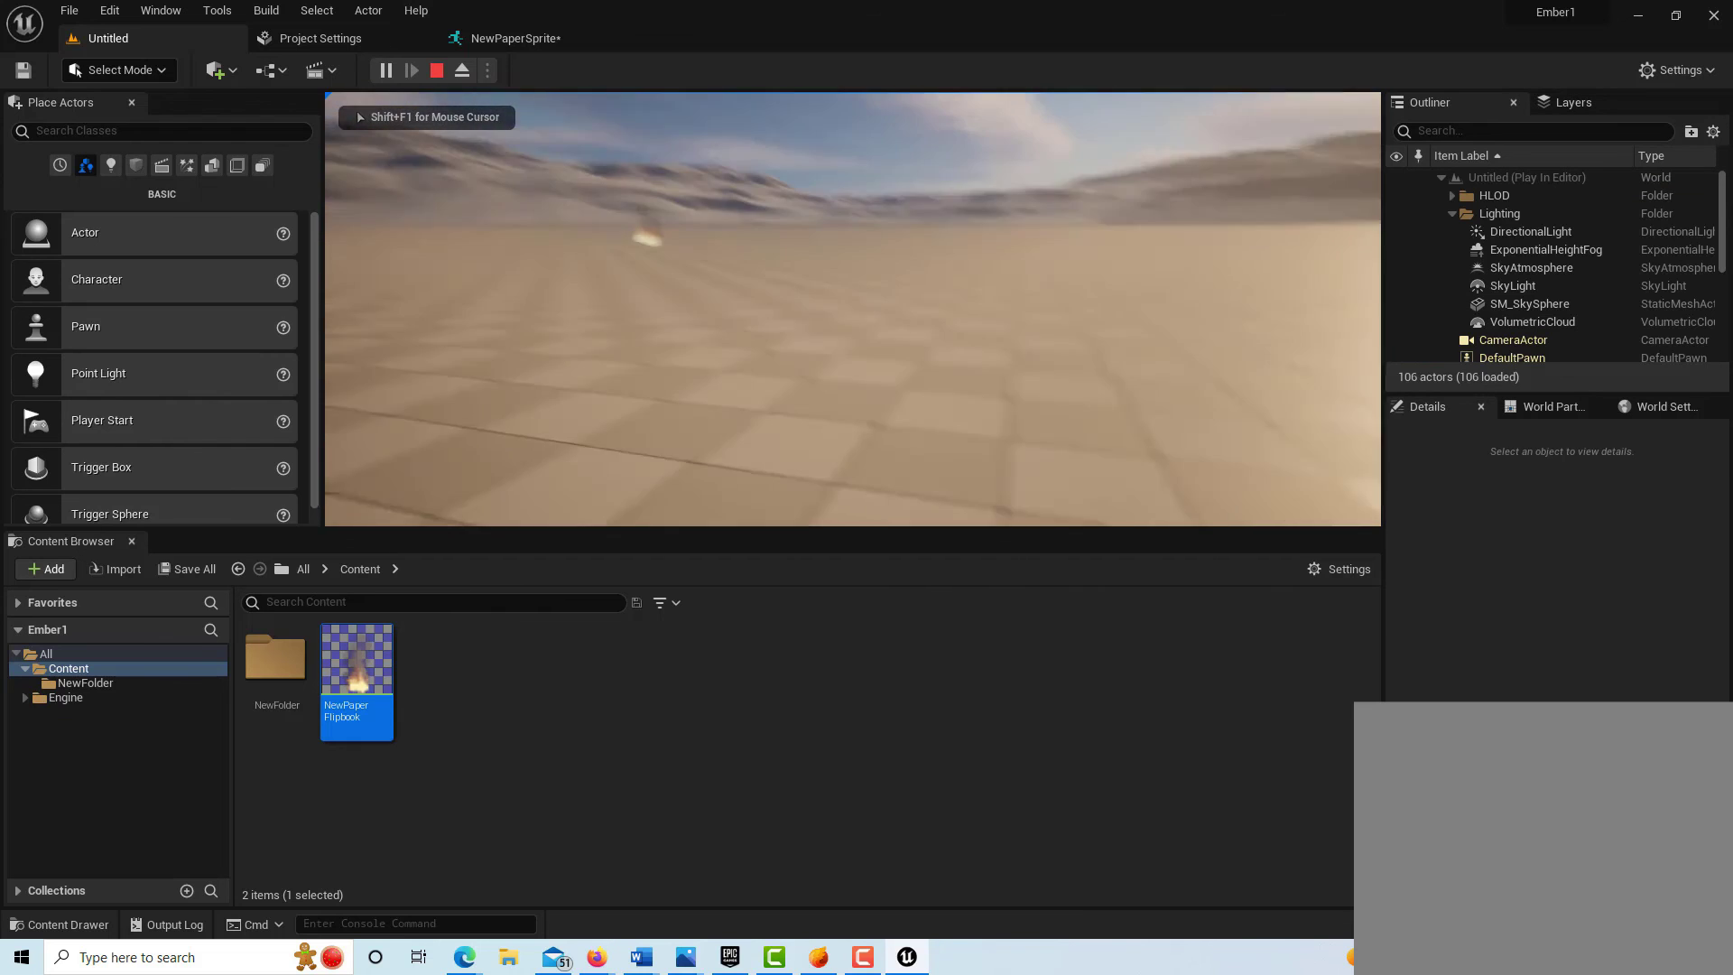
{"action": "key", "text": "w"}
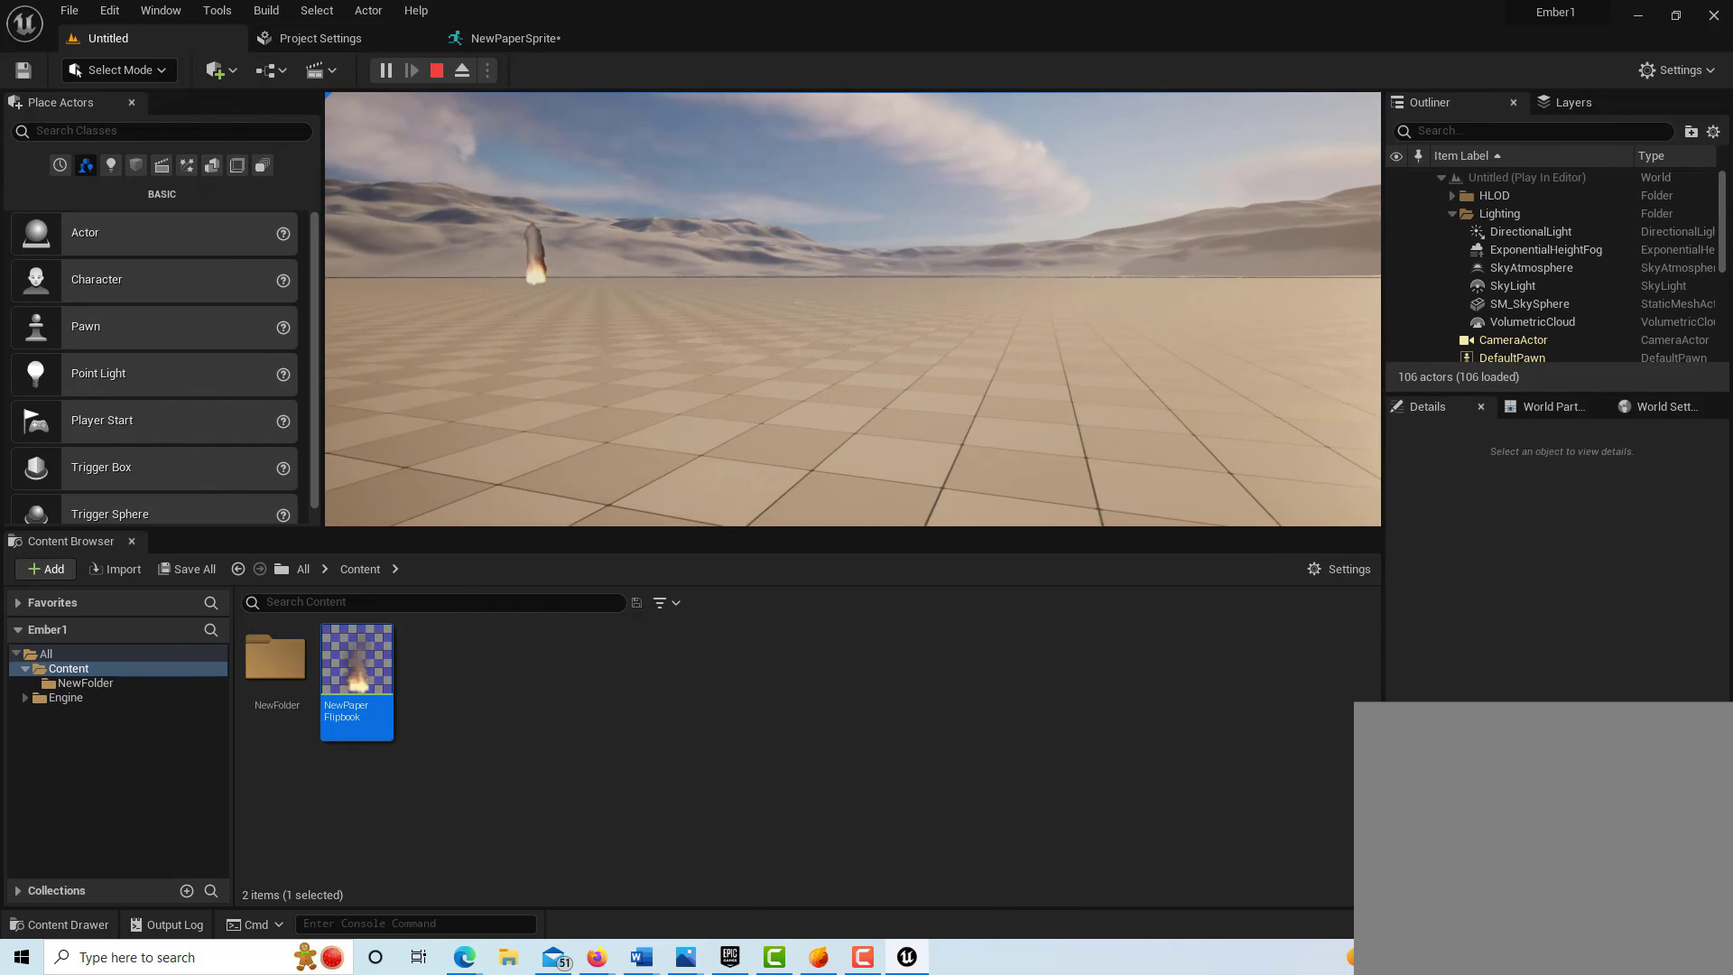
{"action": "key", "text": "w"}
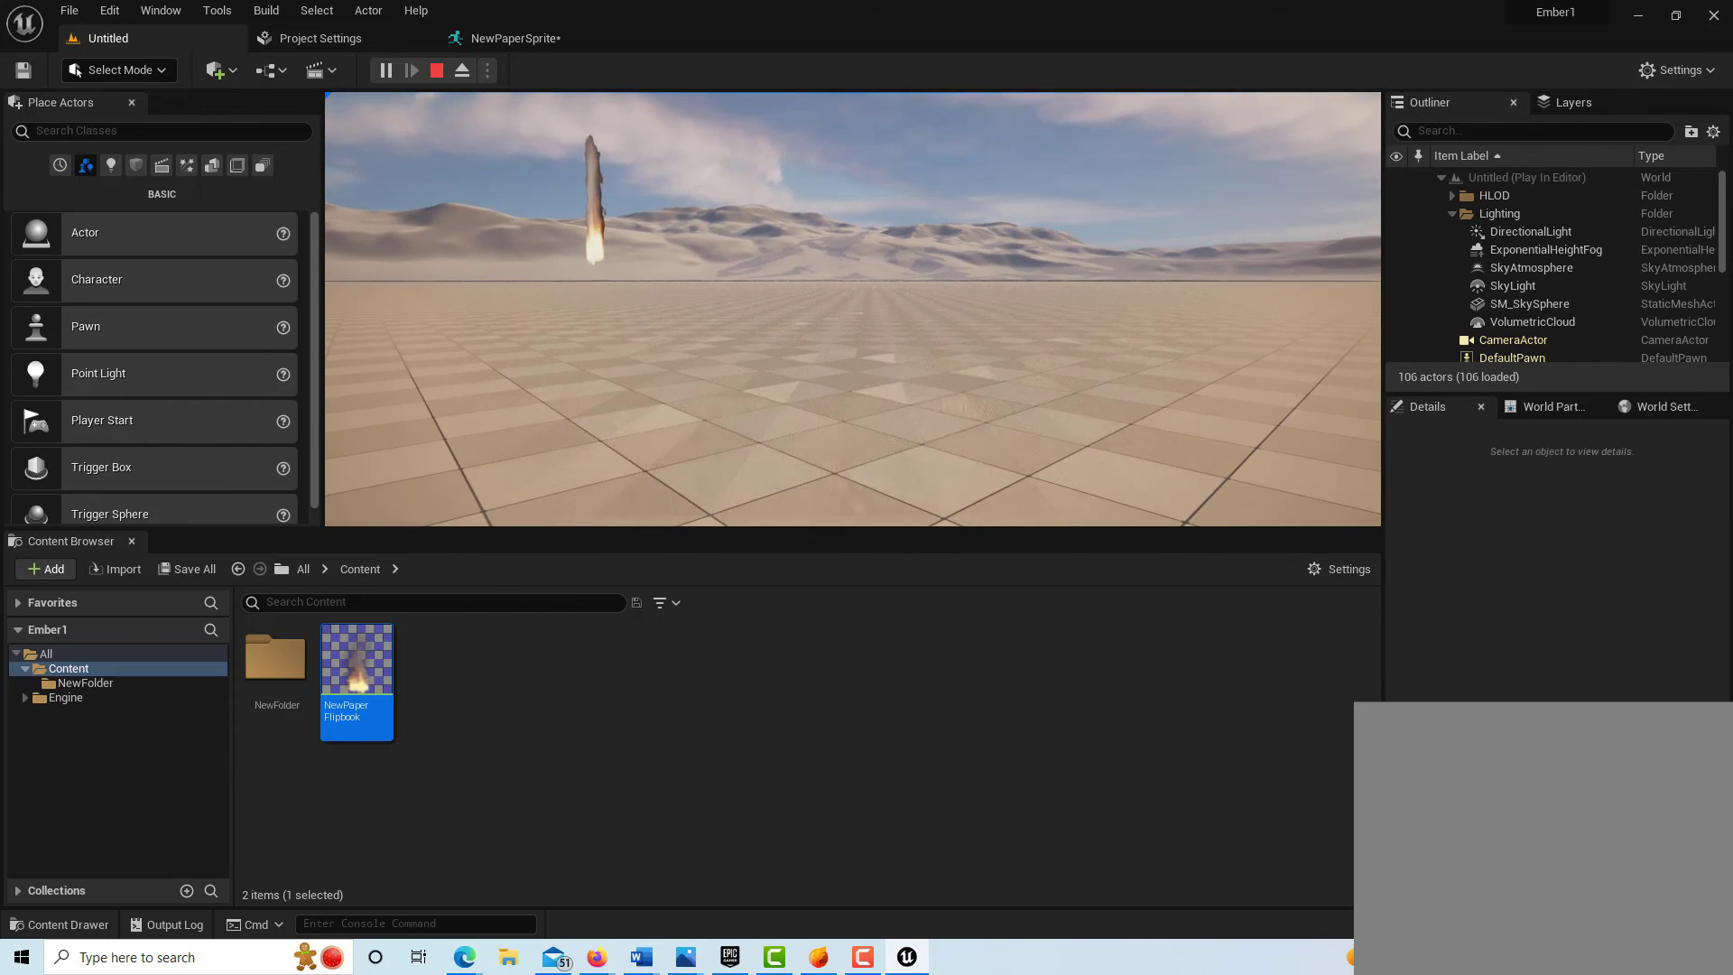
{"action": "key", "text": "Escape"}
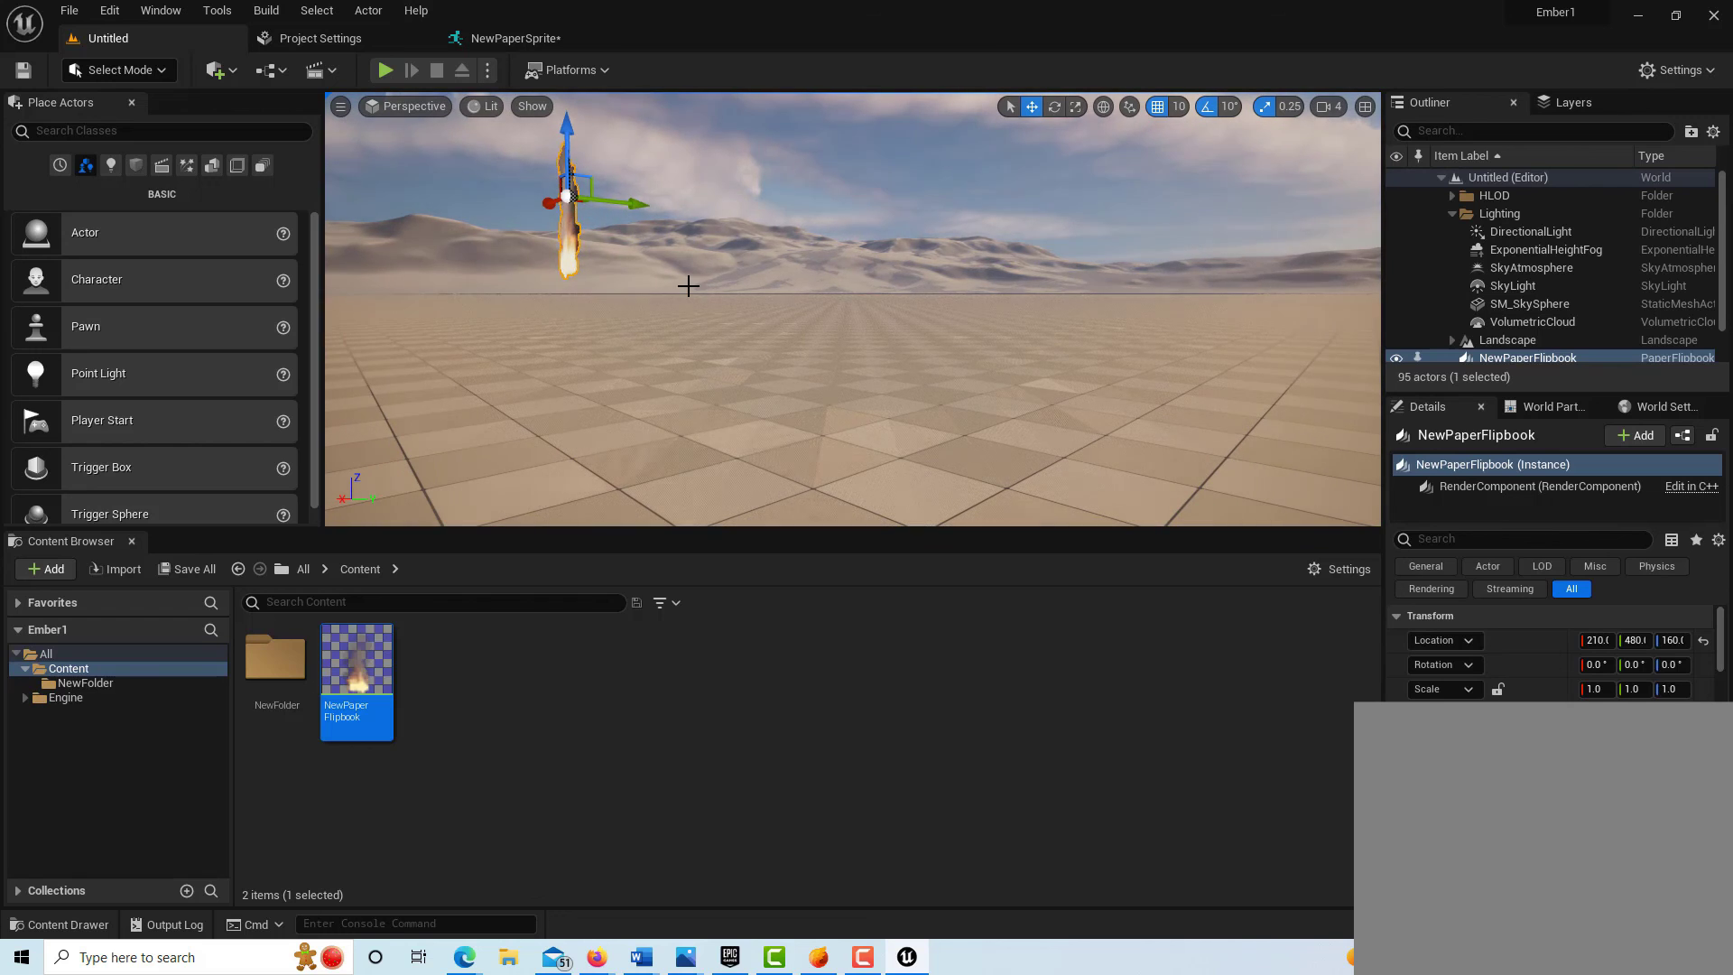
Rotate the fire flipbook about -80° in yaw to face the camera and play the level
{"action": "key", "text": "e"}
{"action": "left_click_drag", "start_coordinate": [561, 289], "coordinate": [595, 297]}
{"action": "left_click_drag", "start_coordinate": [523, 177], "coordinate": [389, 185]}
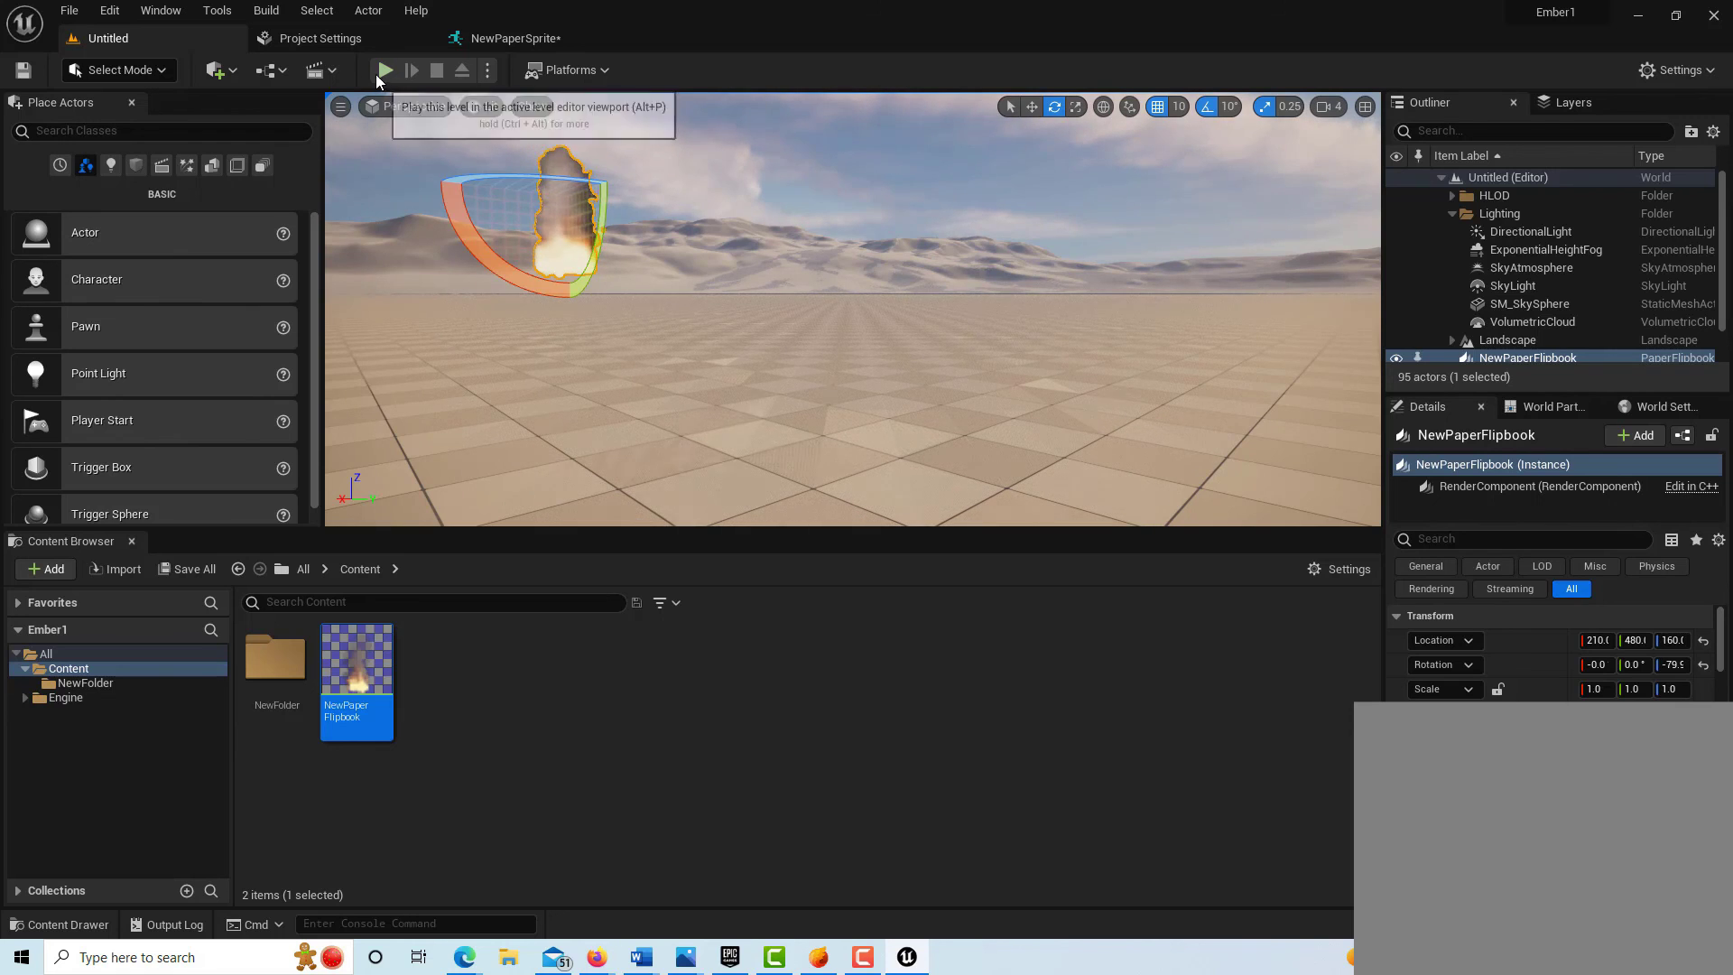
{"action": "left_click", "coordinate": [385, 70]}
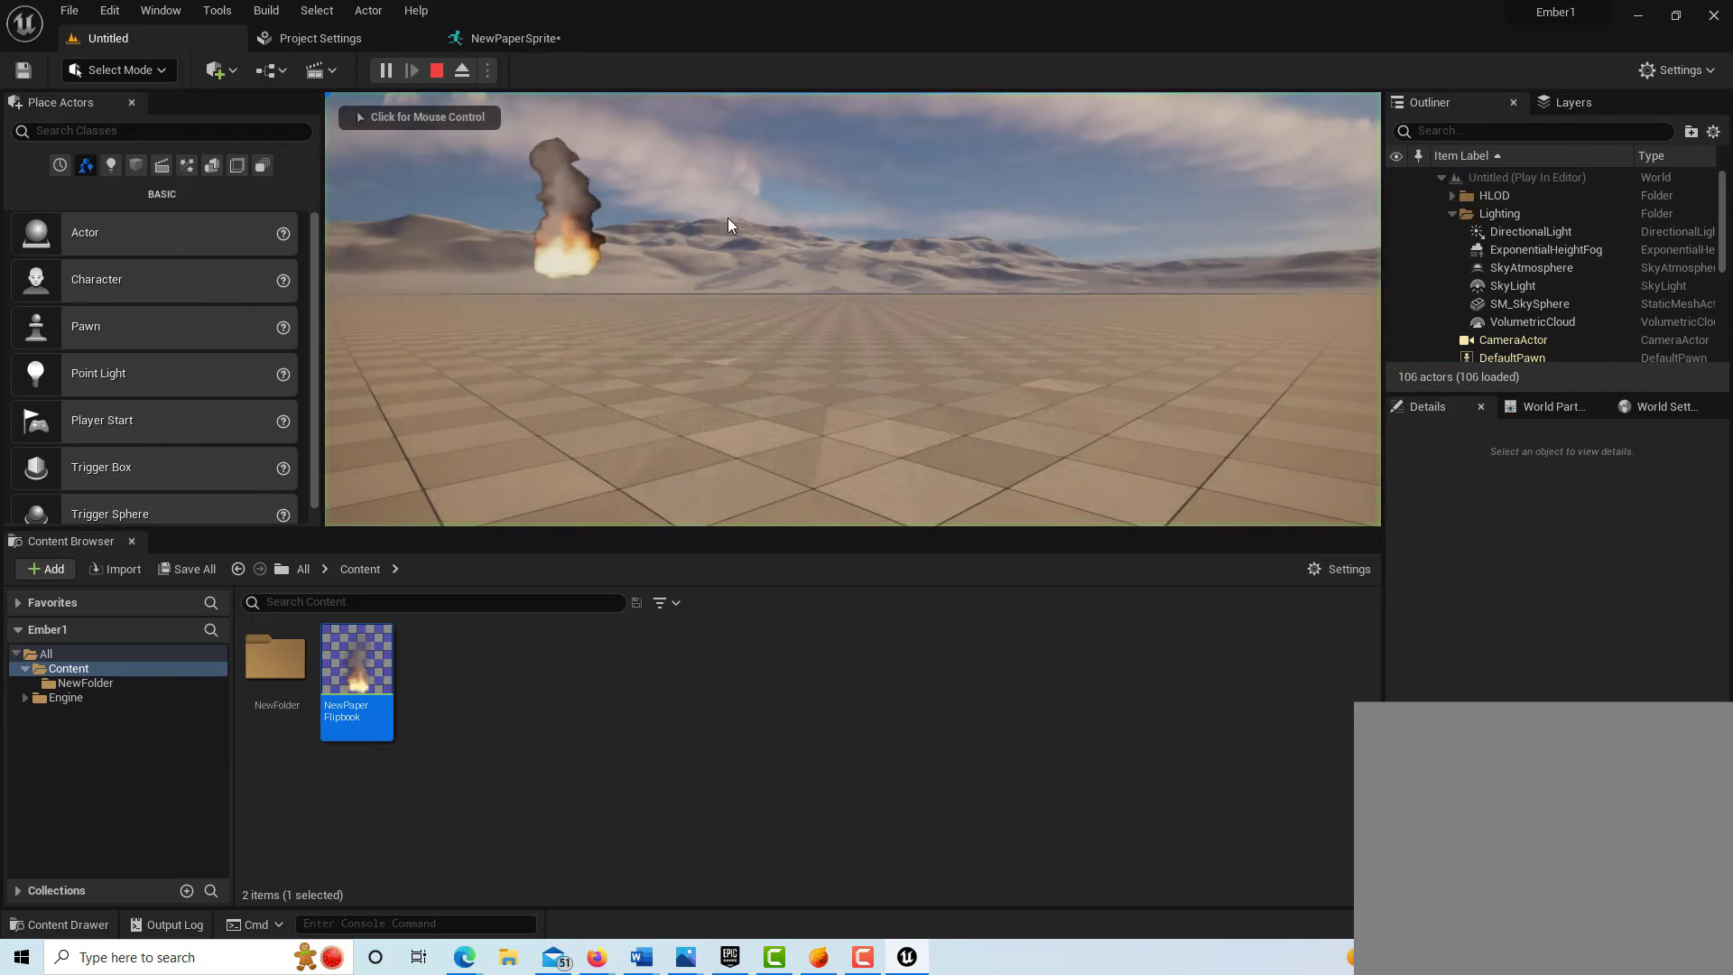